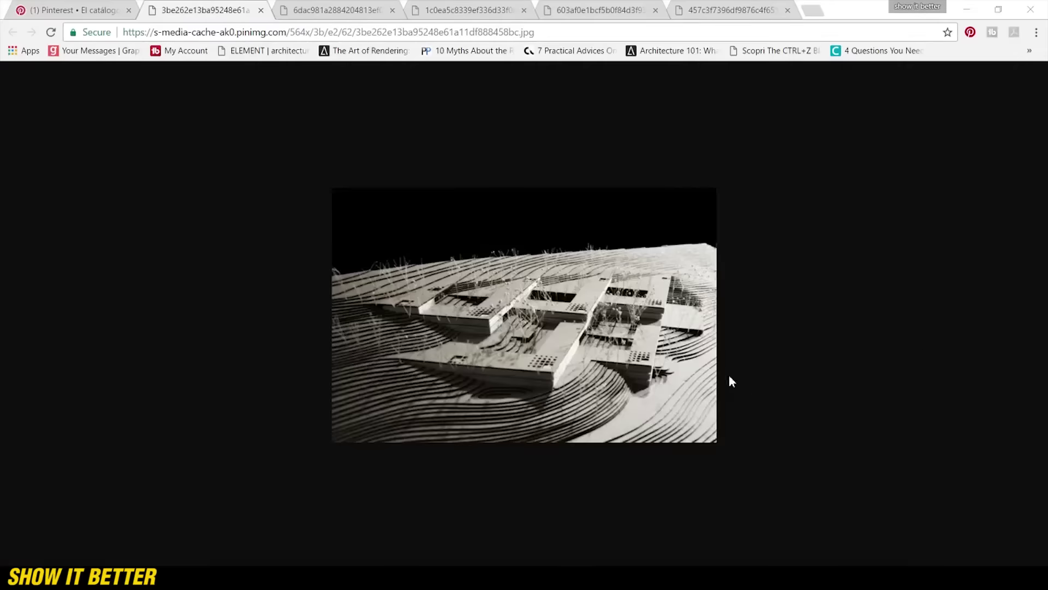
Look through the opened reference photos of architectural scale models for style cues.
{"action": "left_click", "coordinate": [309, 5]}
{"action": "left_click", "coordinate": [496, 302]}
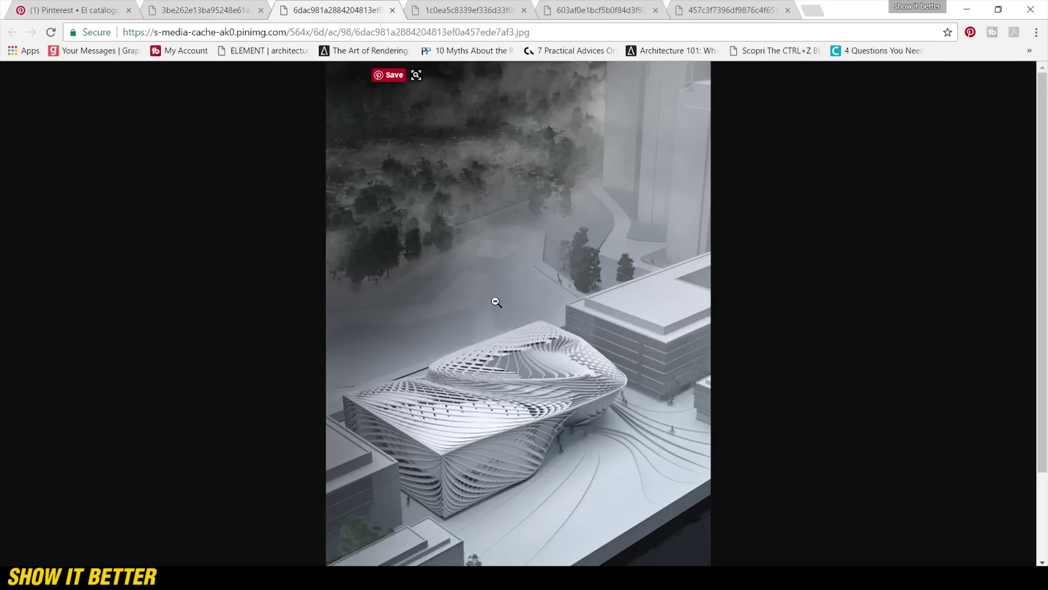
{"action": "scroll", "coordinate": [500, 304], "scroll_direction": "down", "scroll_amount": 2}
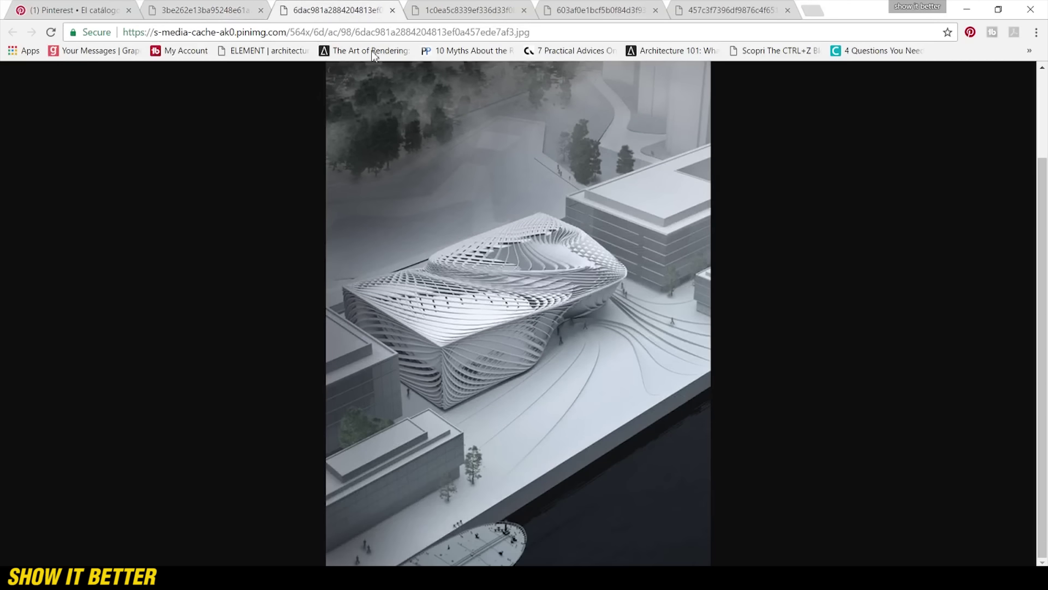
{"action": "left_click", "coordinate": [446, 6]}
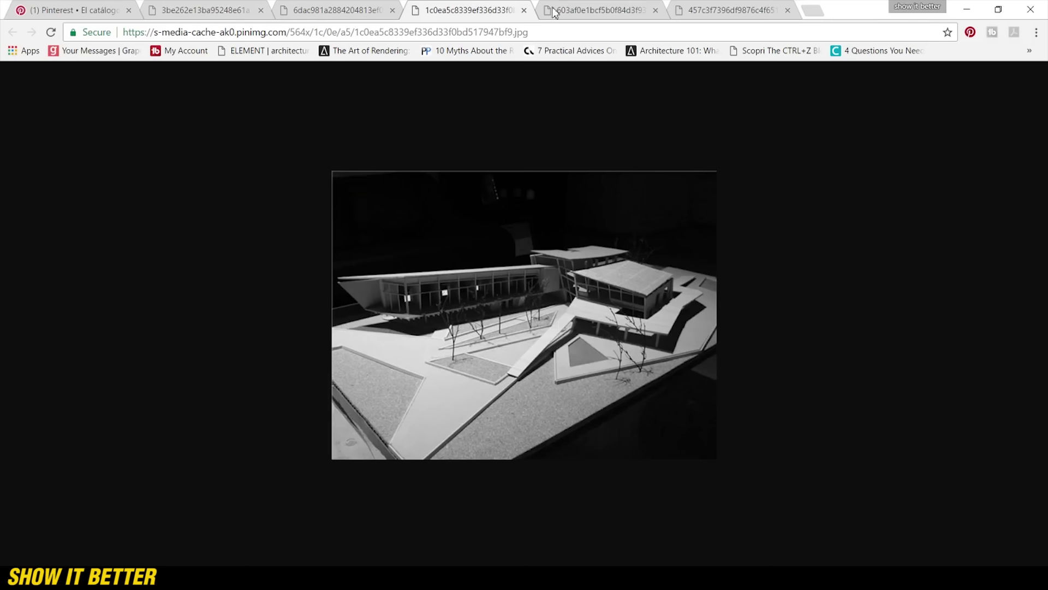
{"action": "left_click", "coordinate": [600, 8]}
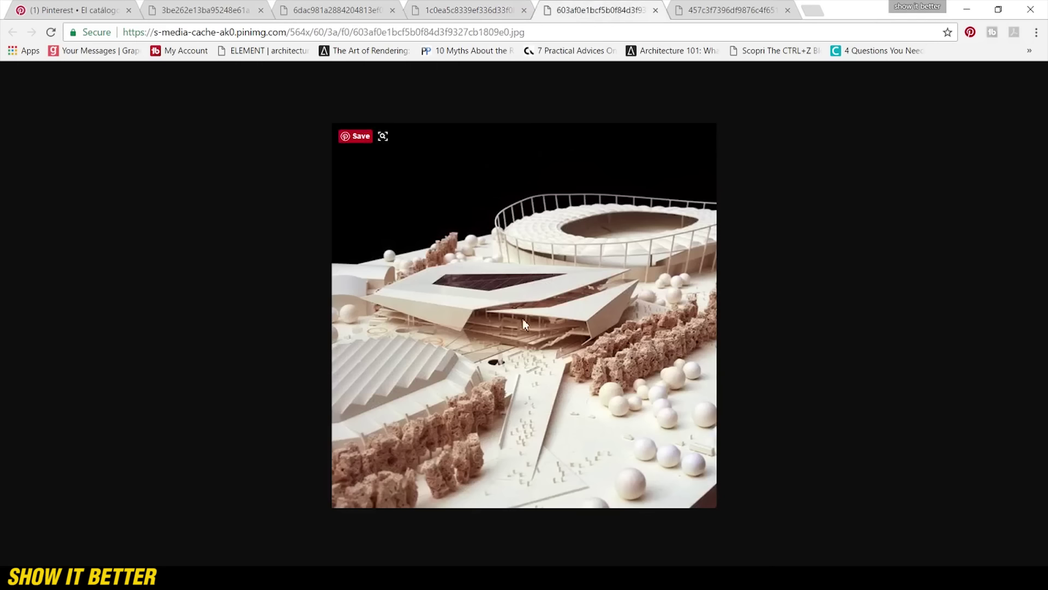
{"action": "left_click", "coordinate": [726, 9]}
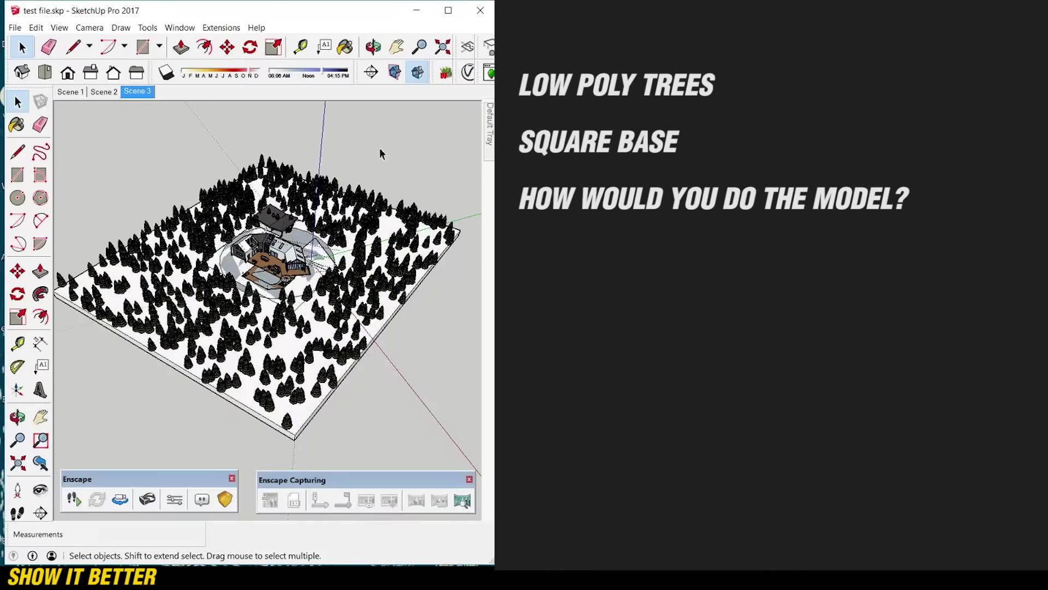
Examine the SketchUp model's low-poly trees, square base and central house from close up and from above.
{"action": "scroll", "coordinate": [262, 322], "scroll_direction": "up", "scroll_amount": 8}
{"action": "middle_click_drag", "start_coordinate": [232, 301], "coordinate": [304, 276]}
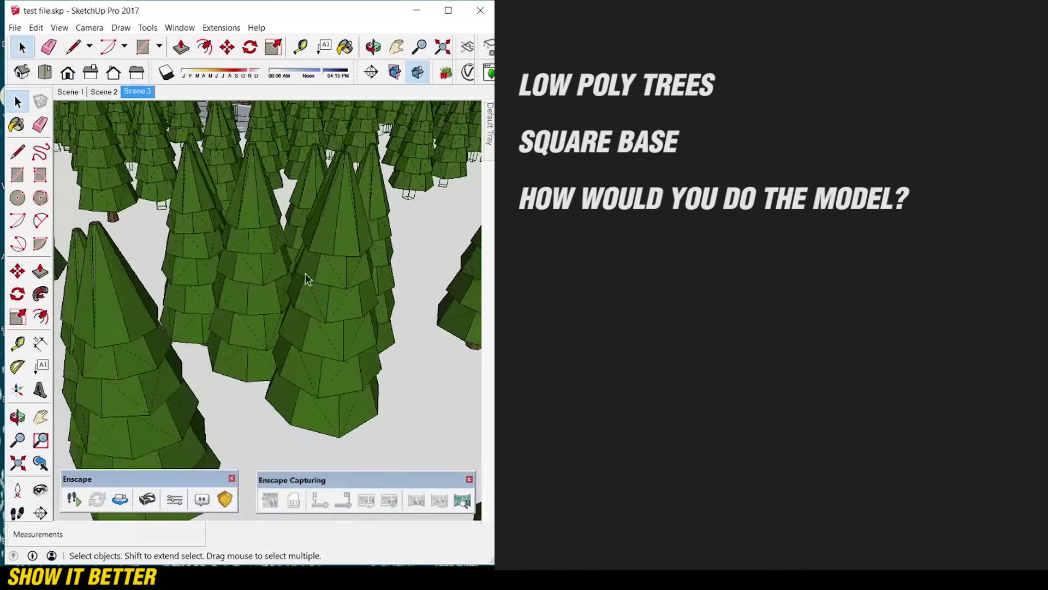
{"action": "scroll", "coordinate": [304, 276], "scroll_direction": "up", "scroll_amount": 1}
{"action": "scroll", "coordinate": [338, 297], "scroll_direction": "down", "scroll_amount": 10}
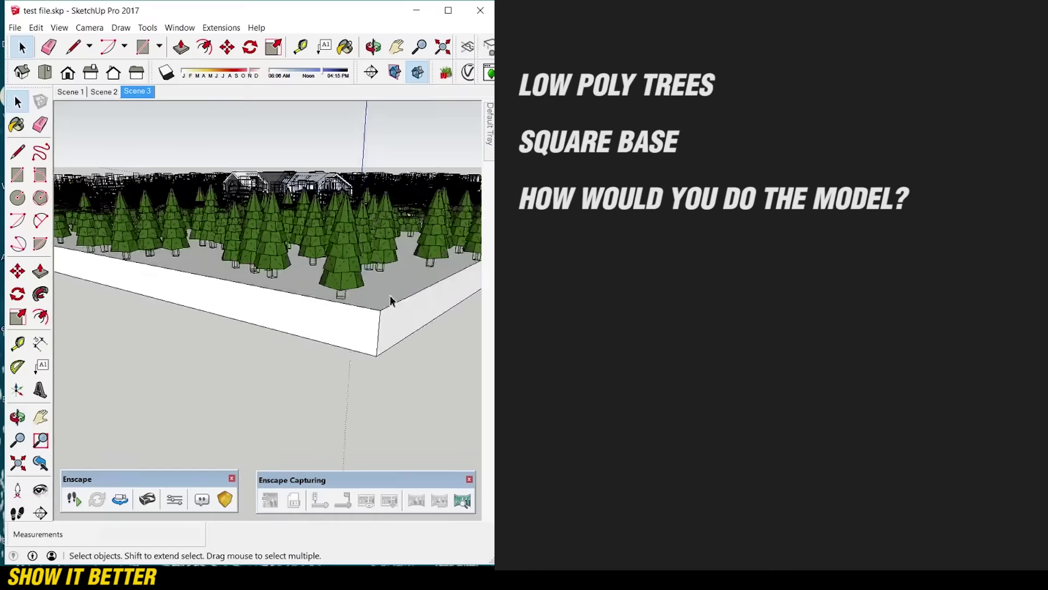
{"action": "scroll", "coordinate": [460, 246], "scroll_direction": "down", "scroll_amount": 2}
{"action": "middle_click_drag", "start_coordinate": [233, 246], "coordinate": [232, 288]}
{"action": "scroll", "coordinate": [283, 263], "scroll_direction": "up", "scroll_amount": 6}
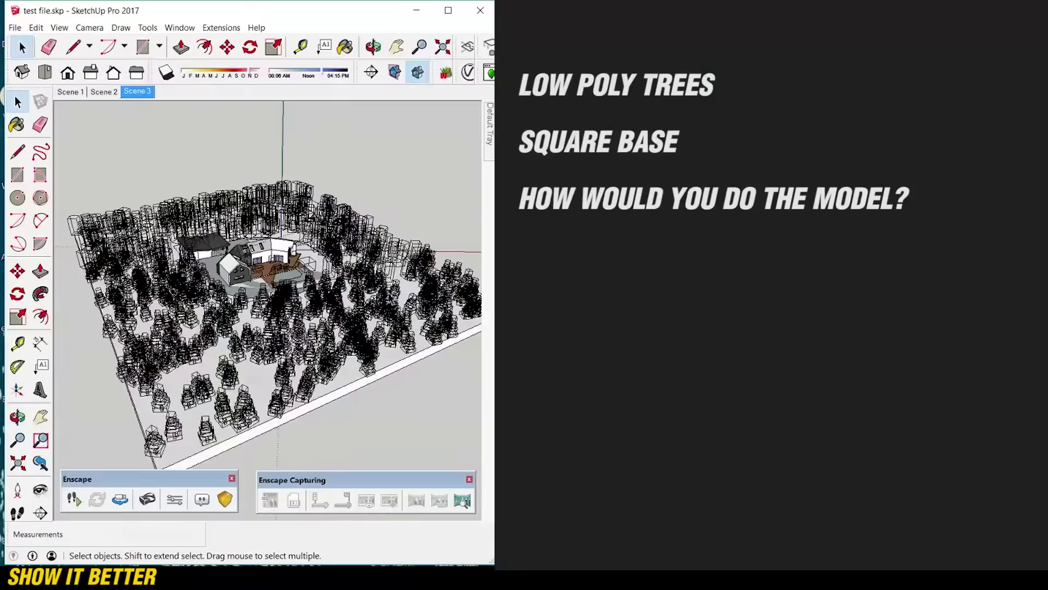
{"action": "middle_click_drag", "start_coordinate": [283, 263], "coordinate": [315, 311]}
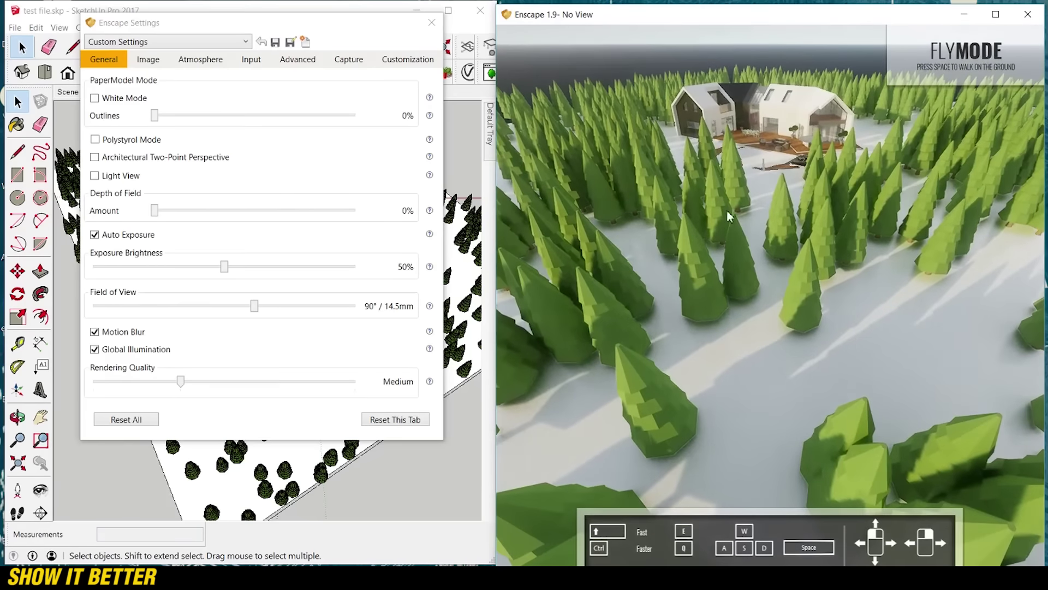
Turn on White Mode for the Enscape render with the whole square base and forest in frame.
{"action": "key", "text": "w"}
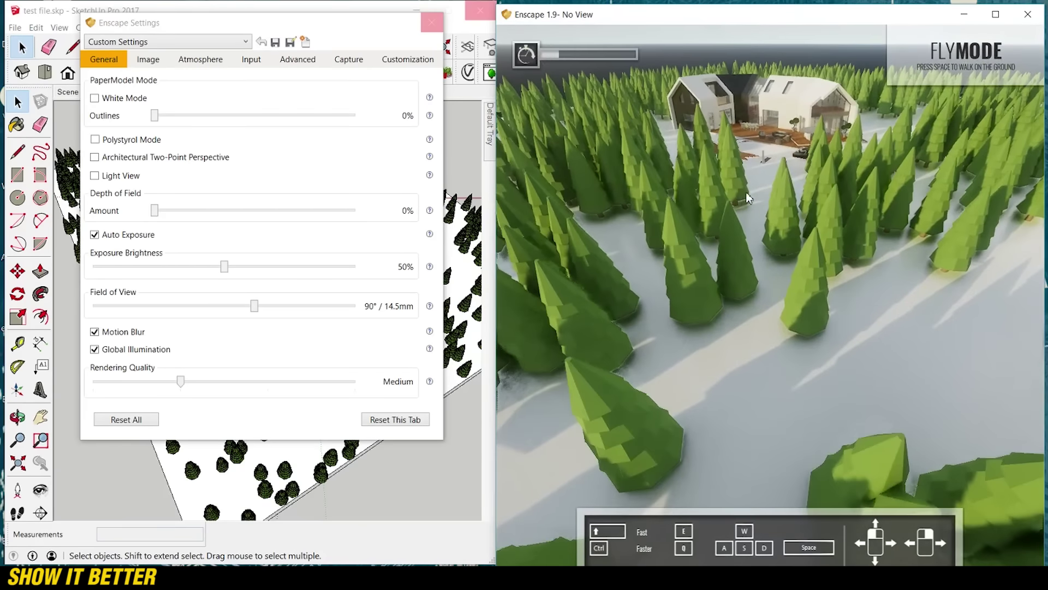
{"action": "left_click_drag", "start_coordinate": [660, 374], "coordinate": [650, 344]}
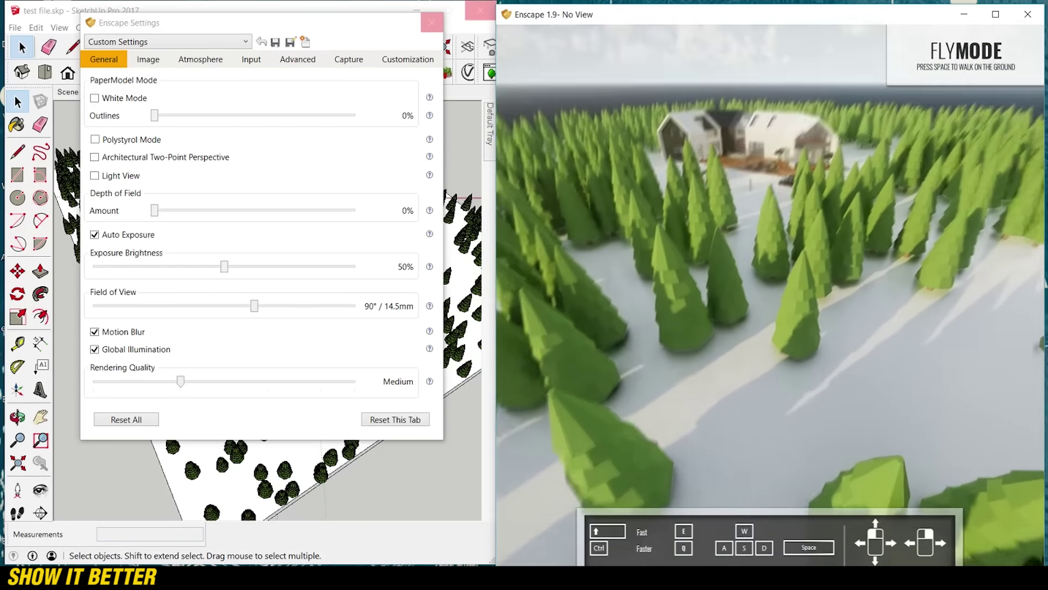
{"action": "left_click_drag", "start_coordinate": [659, 380], "coordinate": [643, 395]}
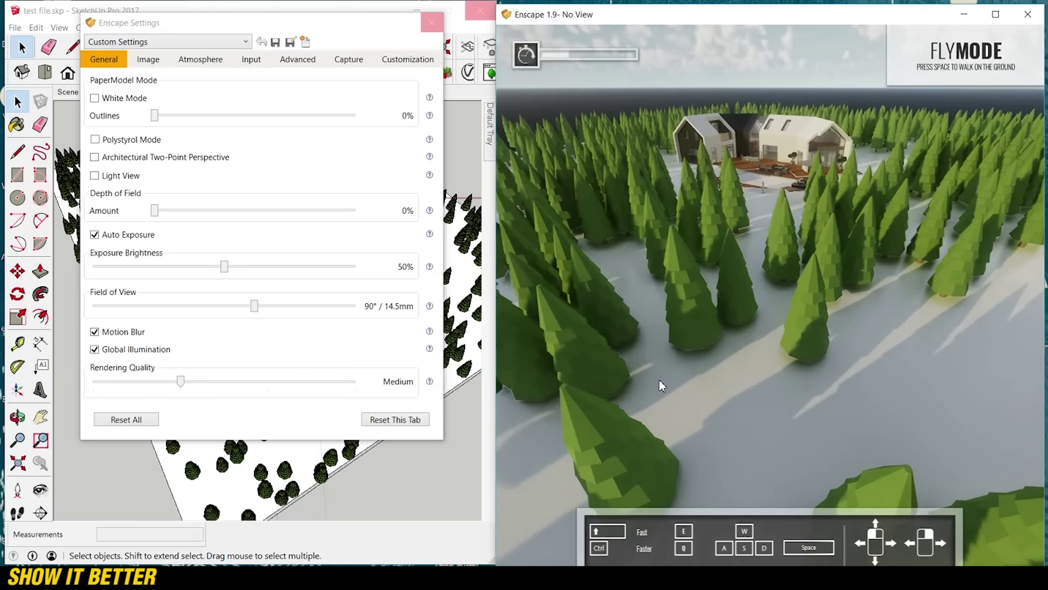
{"action": "key", "text": "s"}
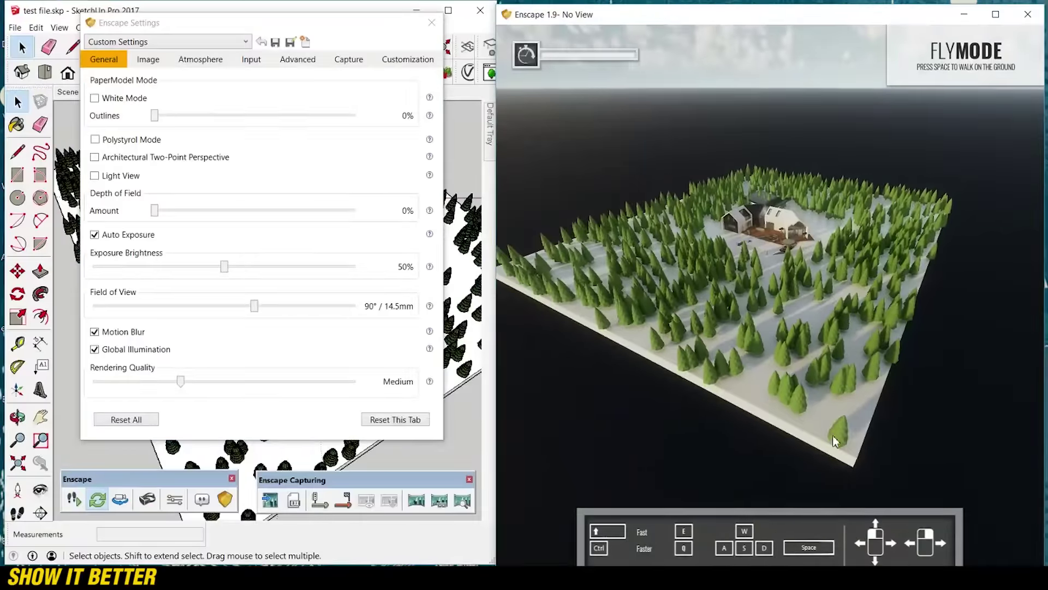
{"action": "mouse_move", "coordinate": [833, 434]}
{"action": "left_mouse_down"}
{"action": "mouse_move", "coordinate": [843, 431]}
{"action": "mouse_move", "coordinate": [849, 464]}
{"action": "left_mouse_up"}
{"action": "key", "text": "w"}
{"action": "left_click_drag", "start_coordinate": [801, 391], "coordinate": [729, 352]}
{"action": "left_click_drag", "start_coordinate": [281, 28], "coordinate": [291, 49]}
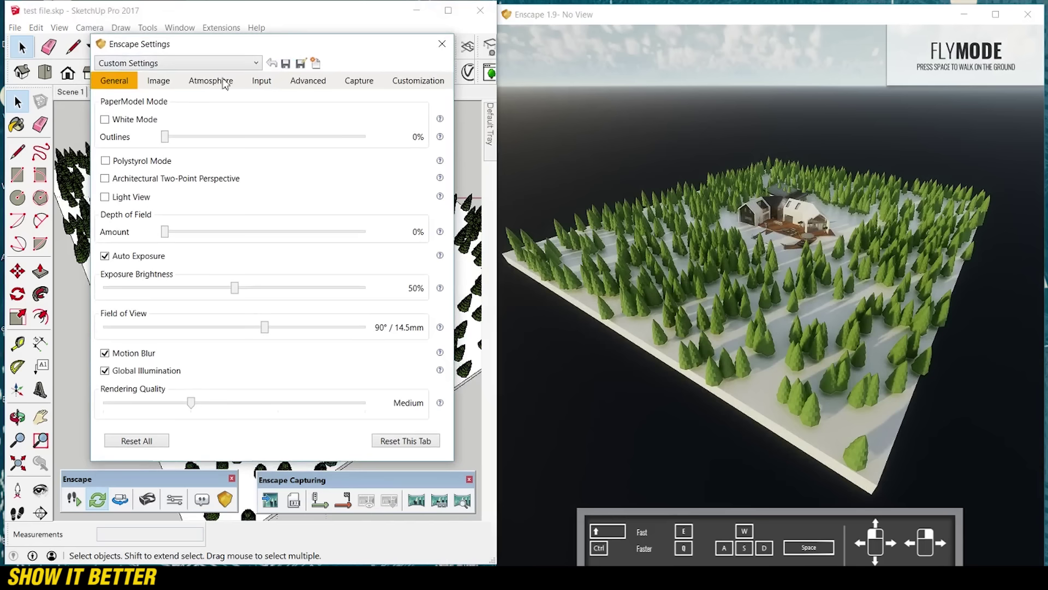
{"action": "left_click", "coordinate": [106, 121]}
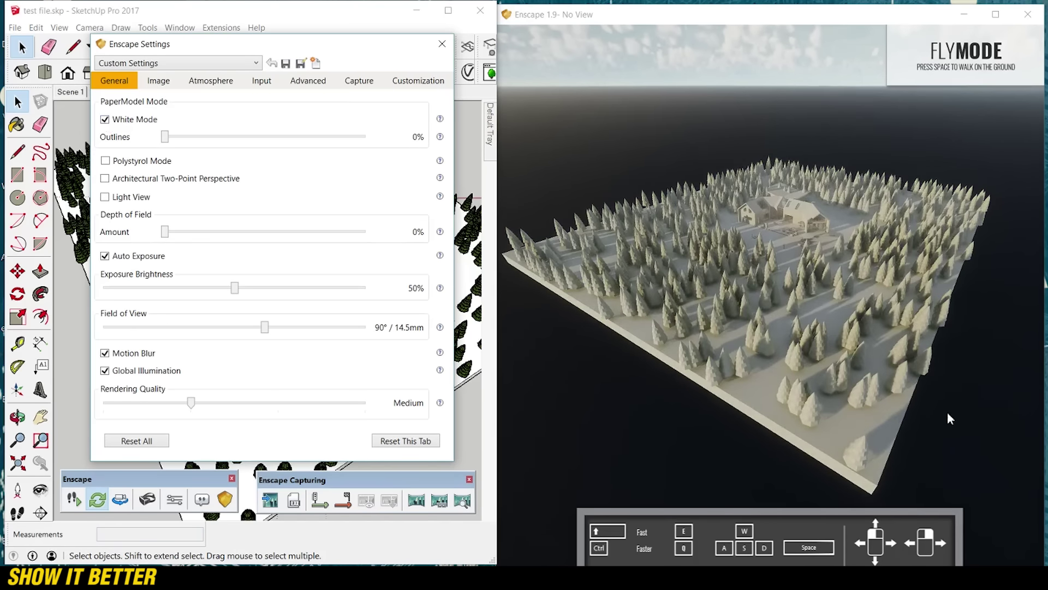
Bring the Enscape camera in from the whole base to the clearing in front of the house.
{"action": "left_click_drag", "start_coordinate": [625, 376], "coordinate": [676, 286]}
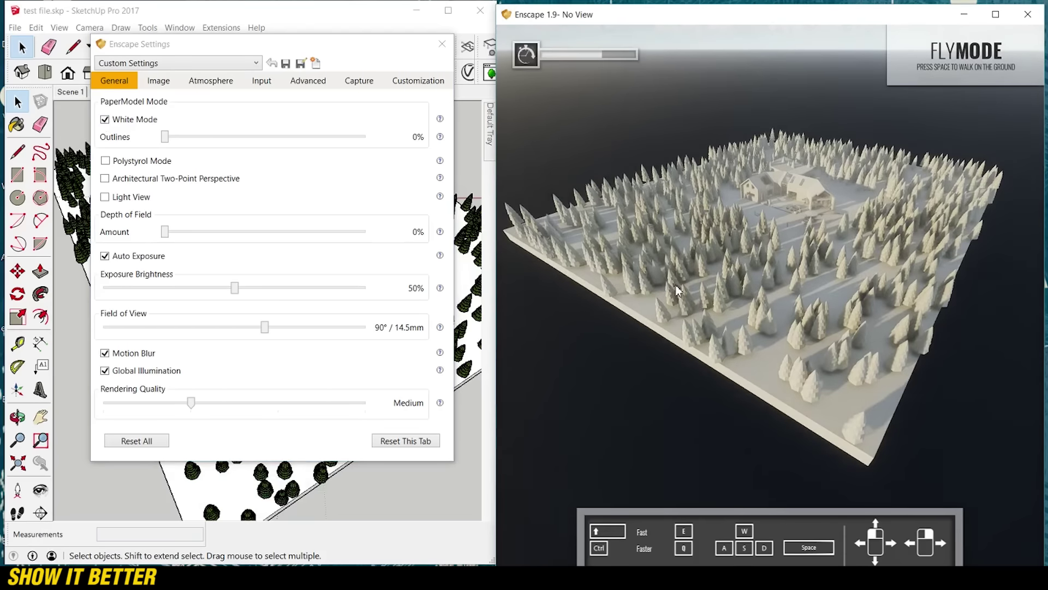
{"action": "key", "text": "d"}
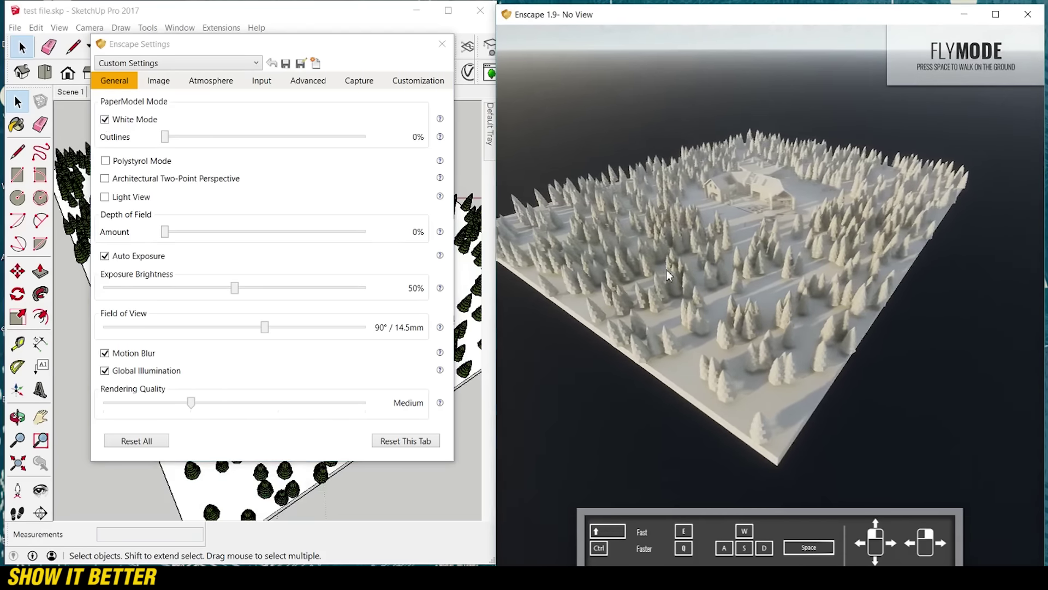
{"action": "key", "text": "w"}
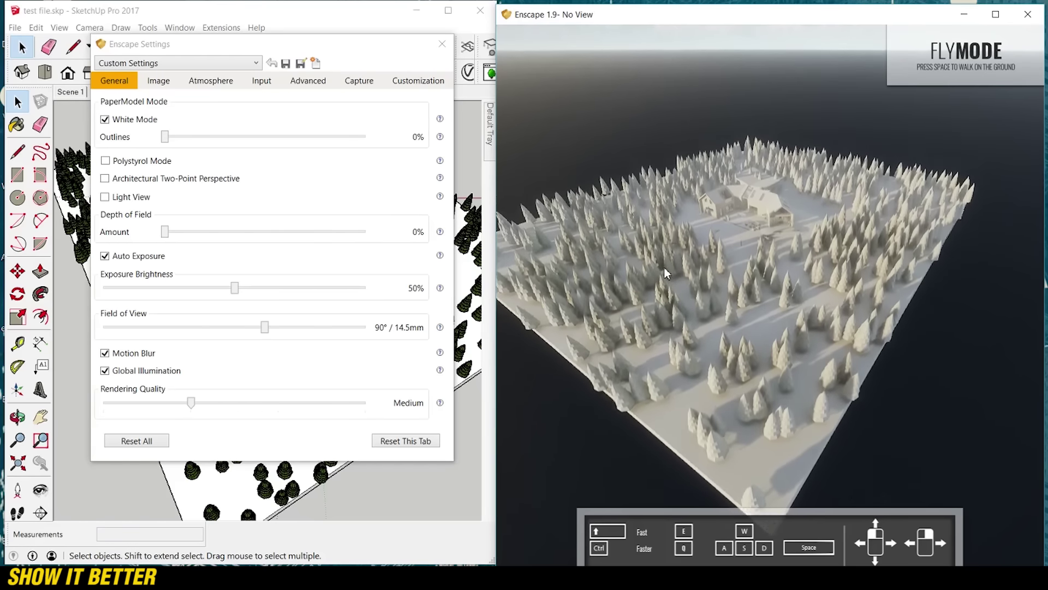
{"action": "key", "text": "w"}
{"action": "key", "text": "w"}
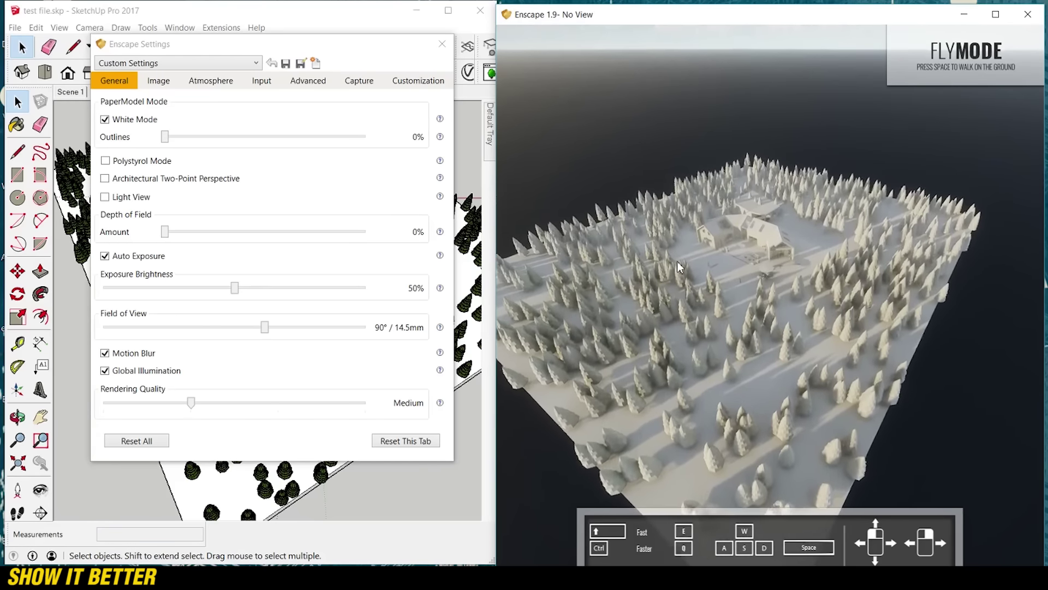
{"action": "key", "text": "w"}
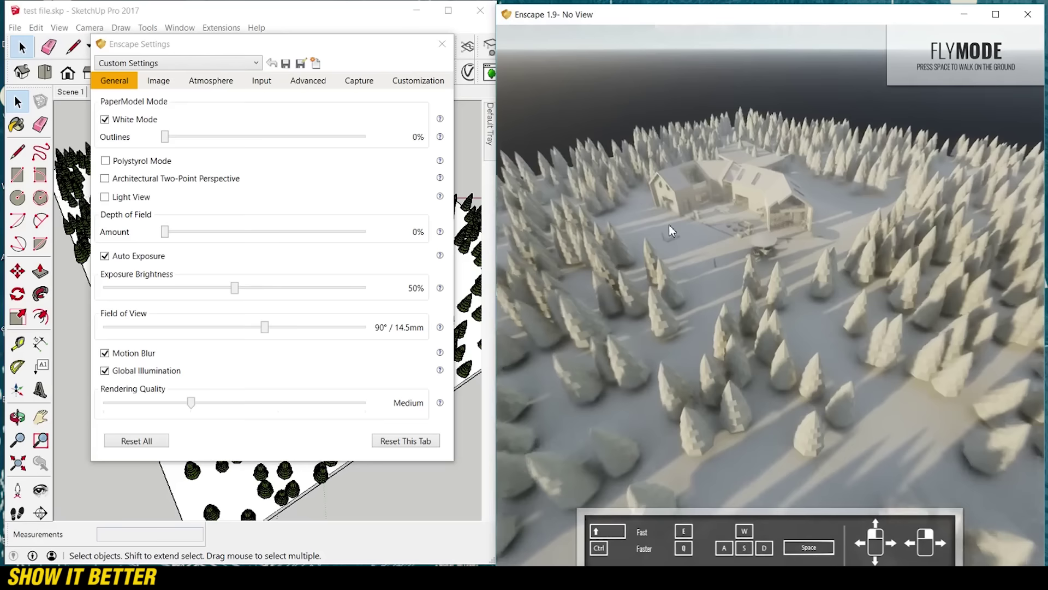
{"action": "left_click_drag", "start_coordinate": [671, 233], "coordinate": [671, 228]}
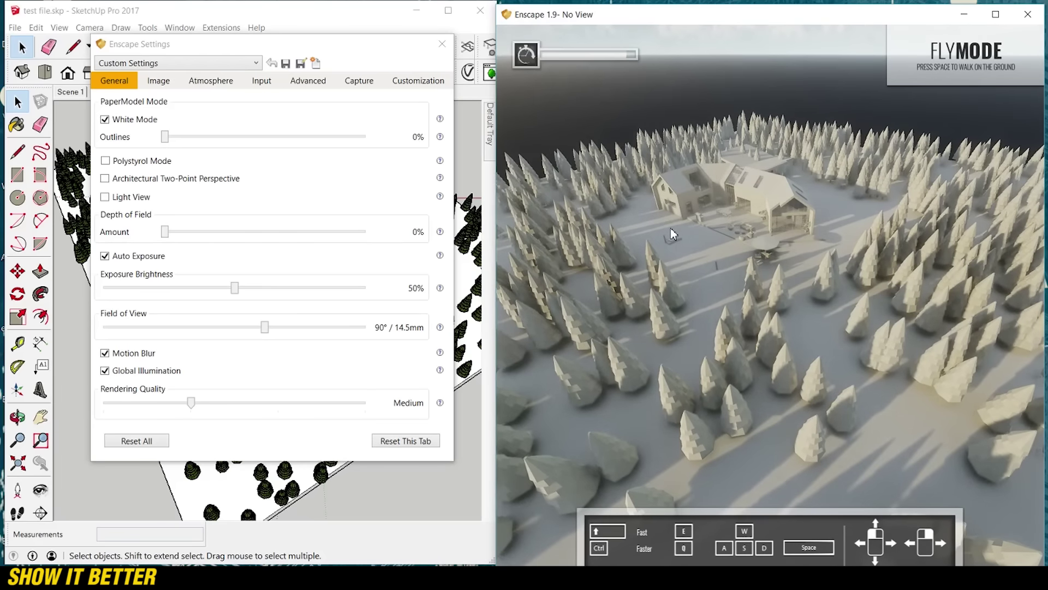
{"action": "key", "text": "w"}
{"action": "key", "text": "w"}
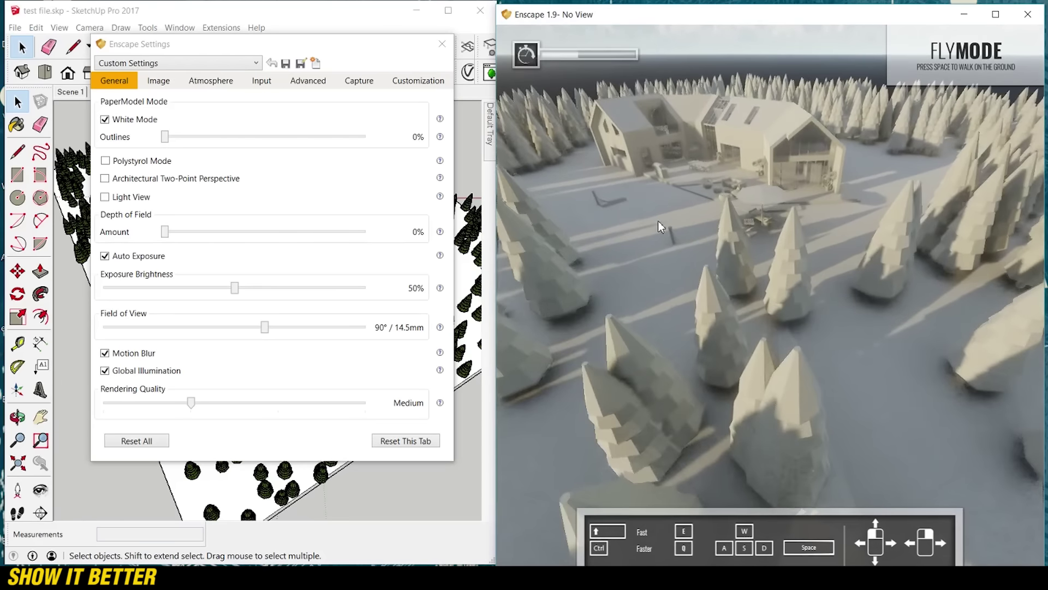
Compose an elevated Enscape shot of the house among the trees, with an 85° field of view and Motion Blur off.
{"action": "key", "text": "e"}
{"action": "key", "text": "a"}
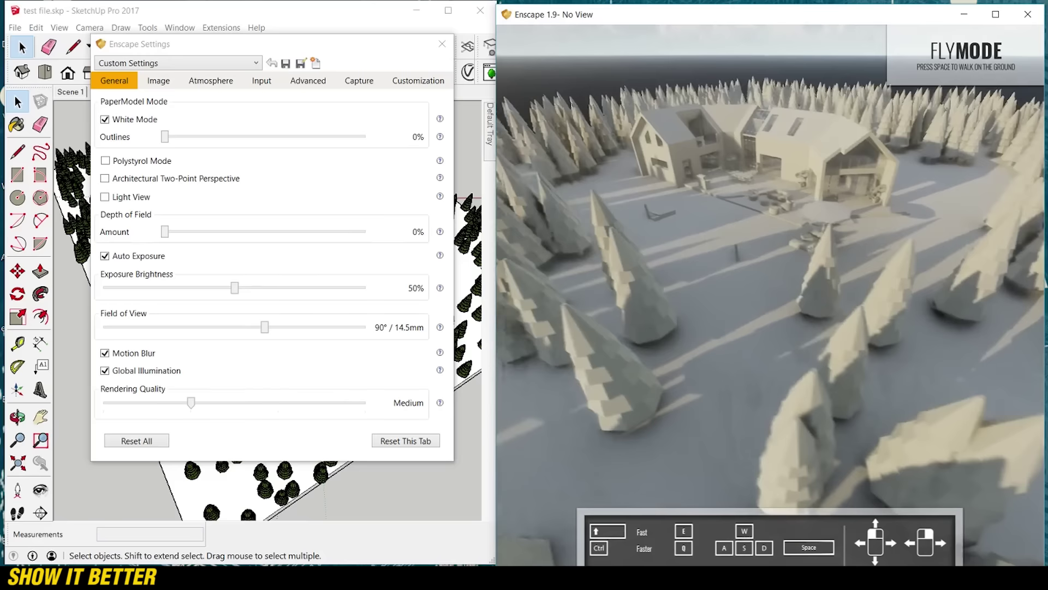
{"action": "key", "text": "e"}
{"action": "key", "text": "a"}
{"action": "left_click_drag", "start_coordinate": [707, 234], "coordinate": [721, 234]}
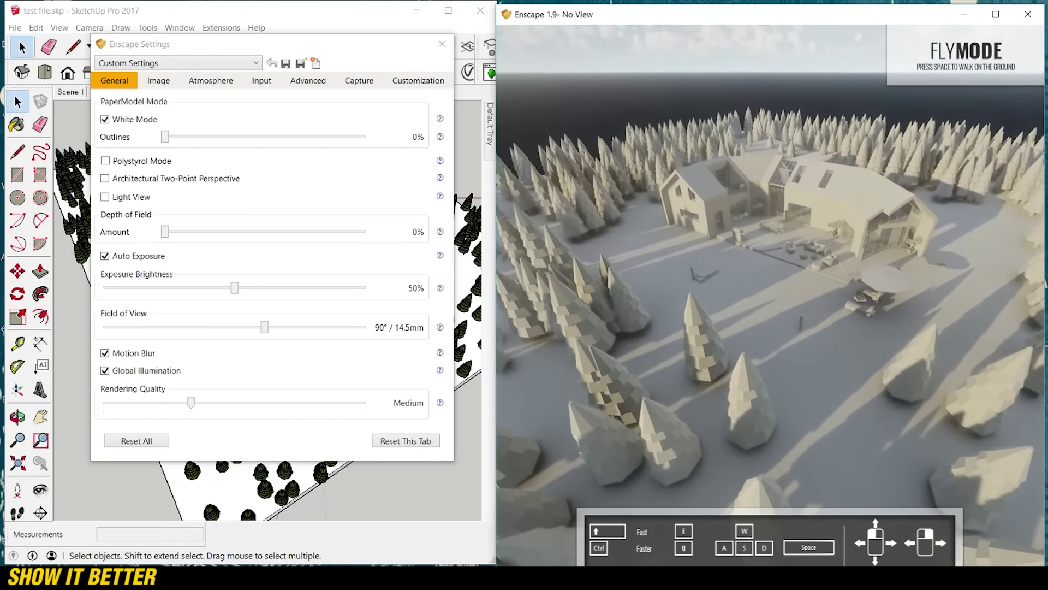
{"action": "mouse_move", "coordinate": [264, 330]}
{"action": "left_mouse_down"}
{"action": "mouse_move", "coordinate": [234, 327]}
{"action": "mouse_move", "coordinate": [257, 330]}
{"action": "left_mouse_up"}
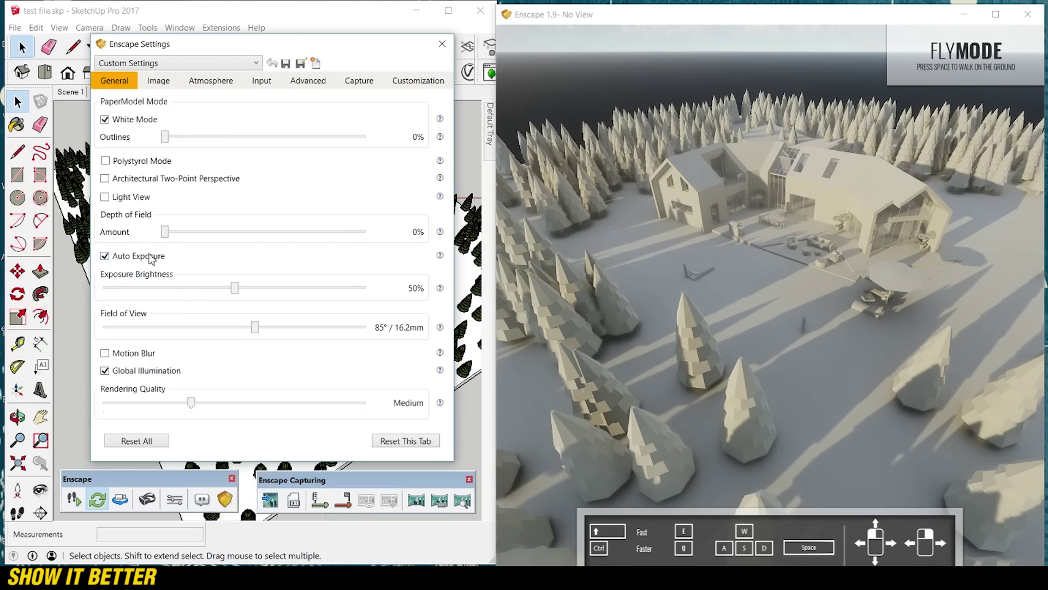
Set the depth of field to 100%, disable Auto Focus and set the focal point to 40.64 m.
{"action": "left_click_drag", "start_coordinate": [164, 236], "coordinate": [370, 239]}
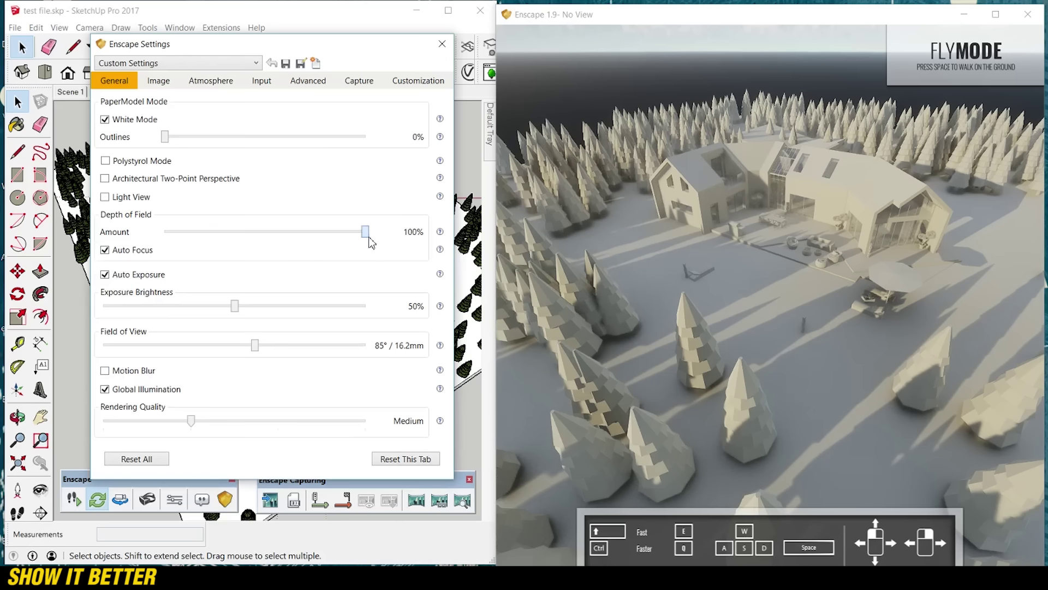
{"action": "left_click", "coordinate": [105, 250]}
{"action": "left_click_drag", "start_coordinate": [253, 269], "coordinate": [331, 273]}
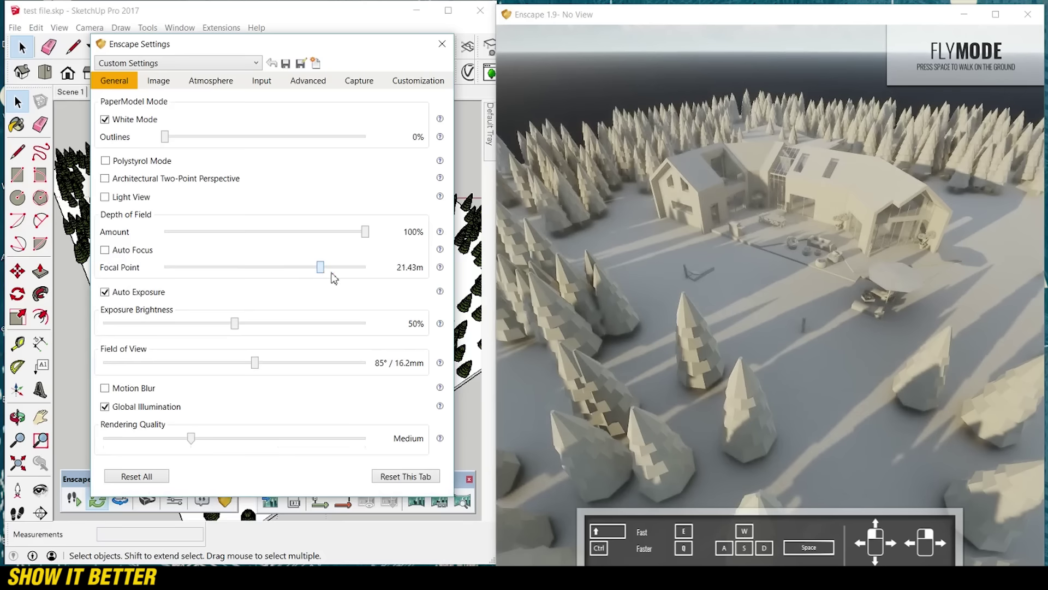
Reframe the Enscape camera closer to the house, with several trees filling the foreground.
{"action": "left_click", "coordinate": [703, 307]}
{"action": "key", "text": "d"}
{"action": "key", "text": "w"}
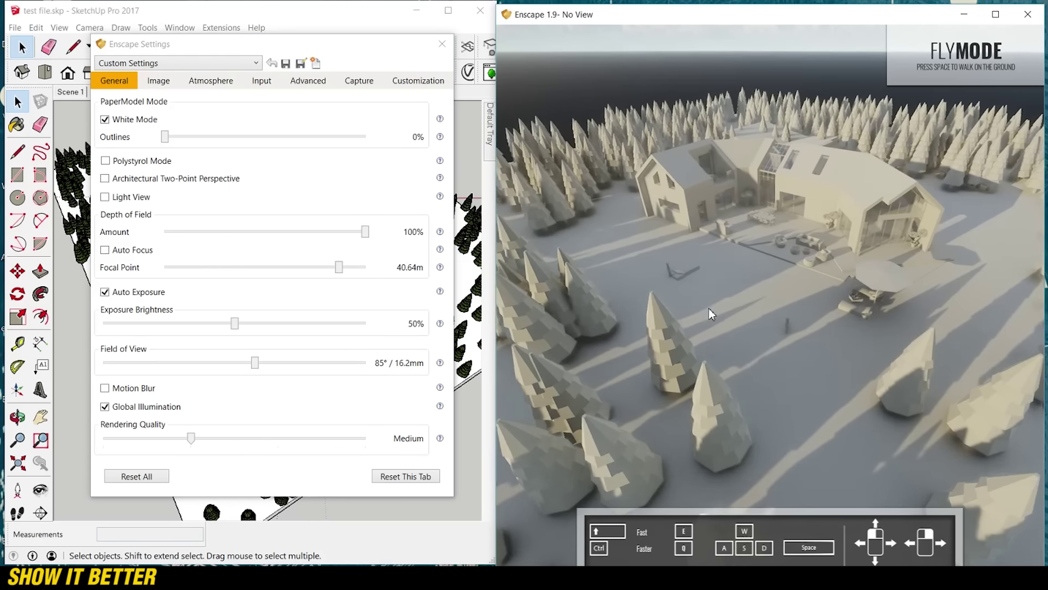
{"action": "key", "text": "w"}
{"action": "key", "text": "e"}
{"action": "key", "text": "q"}
{"action": "left_click_drag", "start_coordinate": [703, 306], "coordinate": [677, 286]}
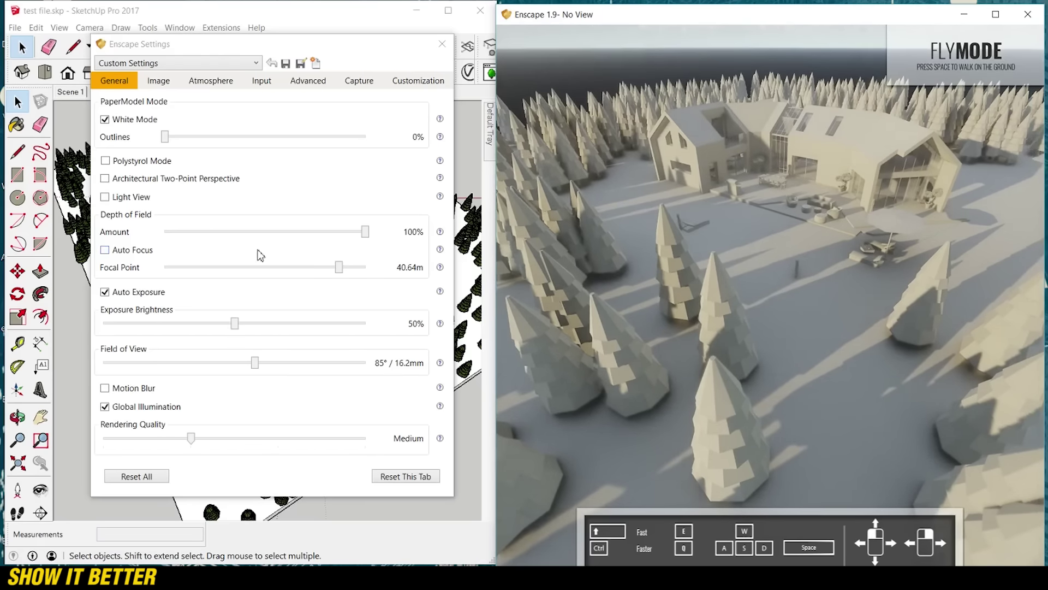
Set the cloud density to 100% and the sun brightness to 278% in the Enscape atmosphere settings.
{"action": "left_click", "coordinate": [159, 81]}
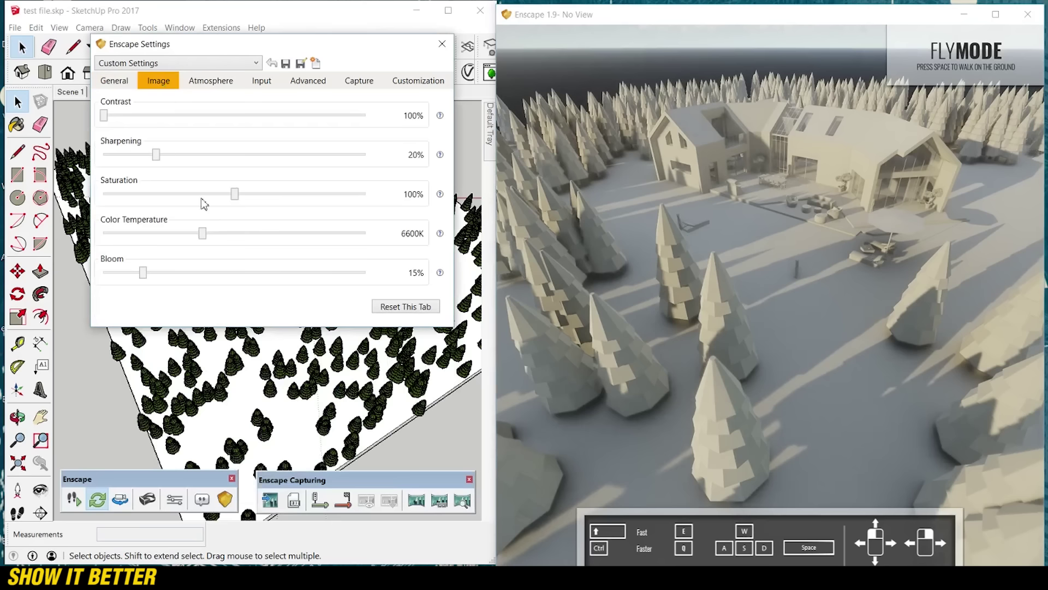
{"action": "left_click", "coordinate": [199, 82]}
{"action": "left_click_drag", "start_coordinate": [191, 387], "coordinate": [149, 389]}
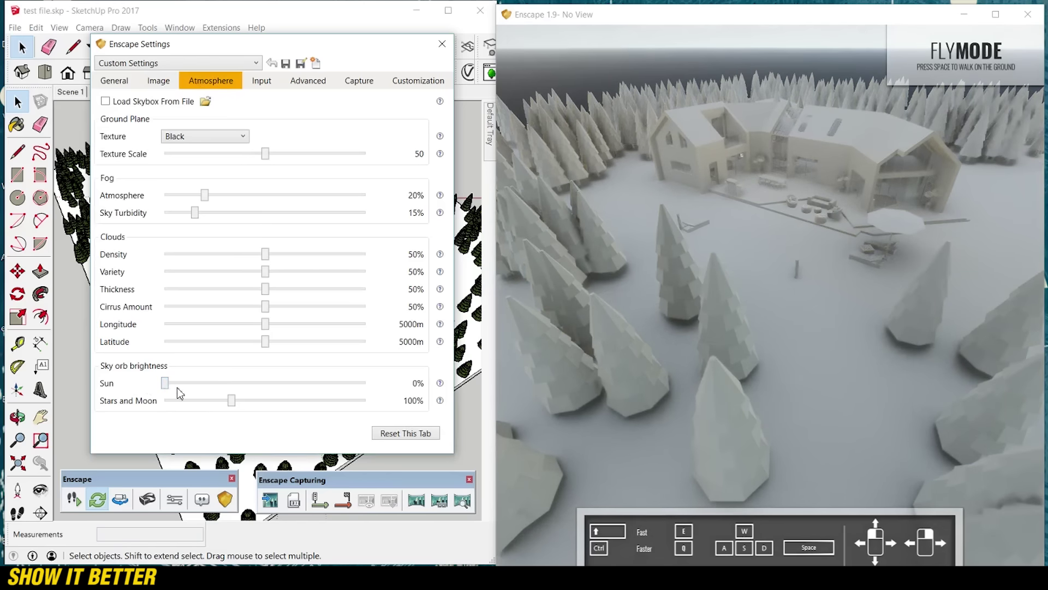
{"action": "left_click_drag", "start_coordinate": [167, 387], "coordinate": [212, 388]}
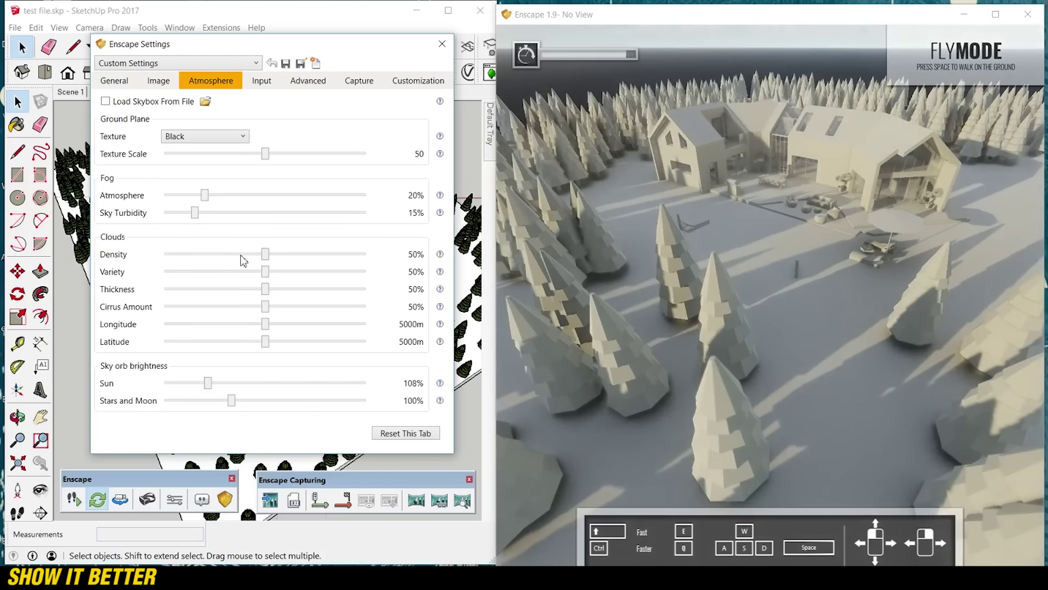
{"action": "left_click_drag", "start_coordinate": [267, 259], "coordinate": [374, 267]}
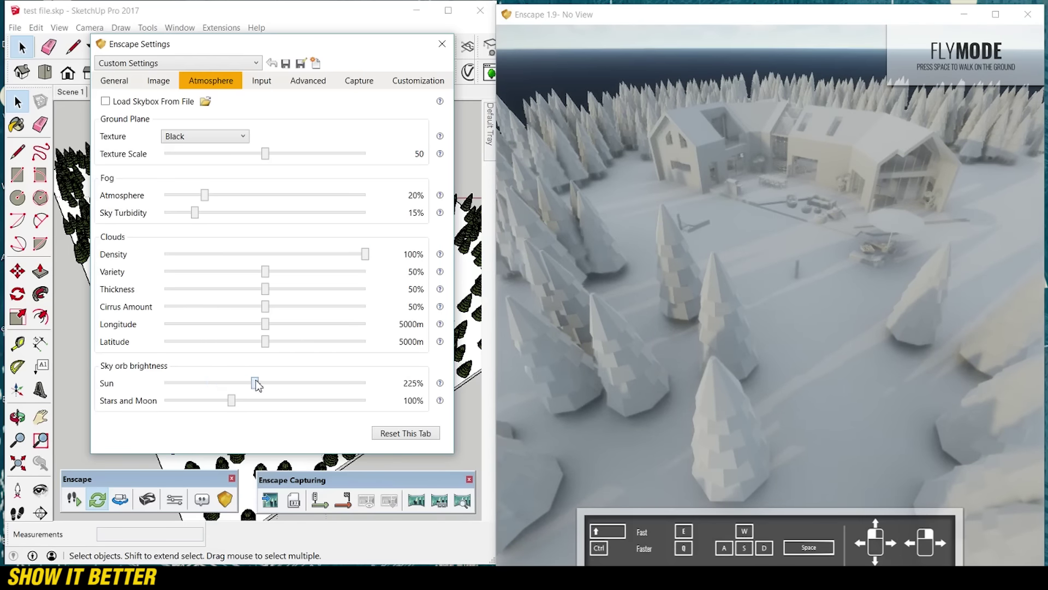
{"action": "left_click_drag", "start_coordinate": [255, 385], "coordinate": [269, 386]}
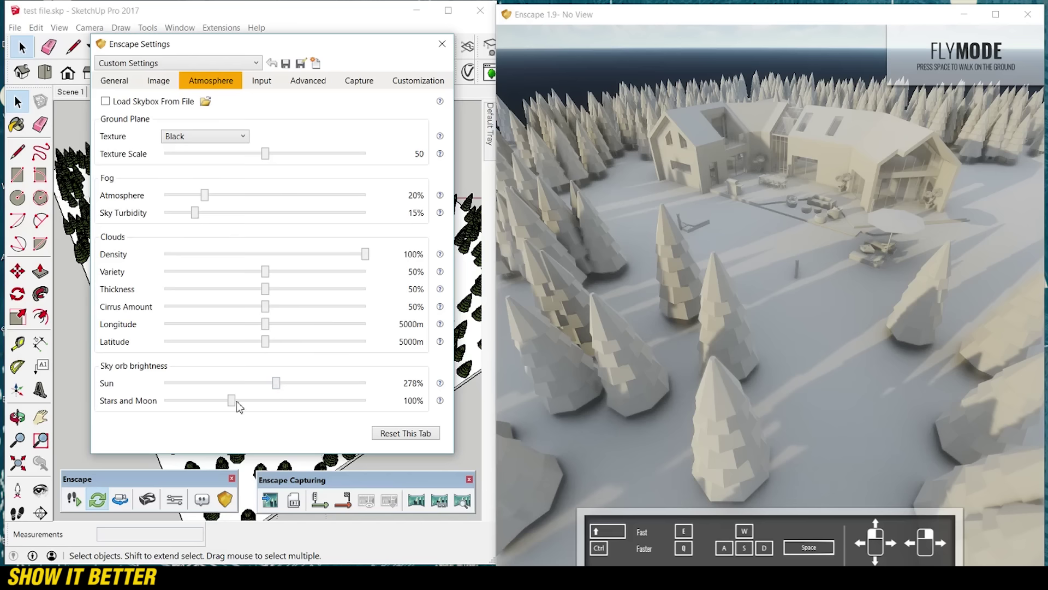
Adjust the Enscape image settings to 0% bloom, 127% saturation and a 4514K color temperature.
{"action": "left_click", "coordinate": [160, 80]}
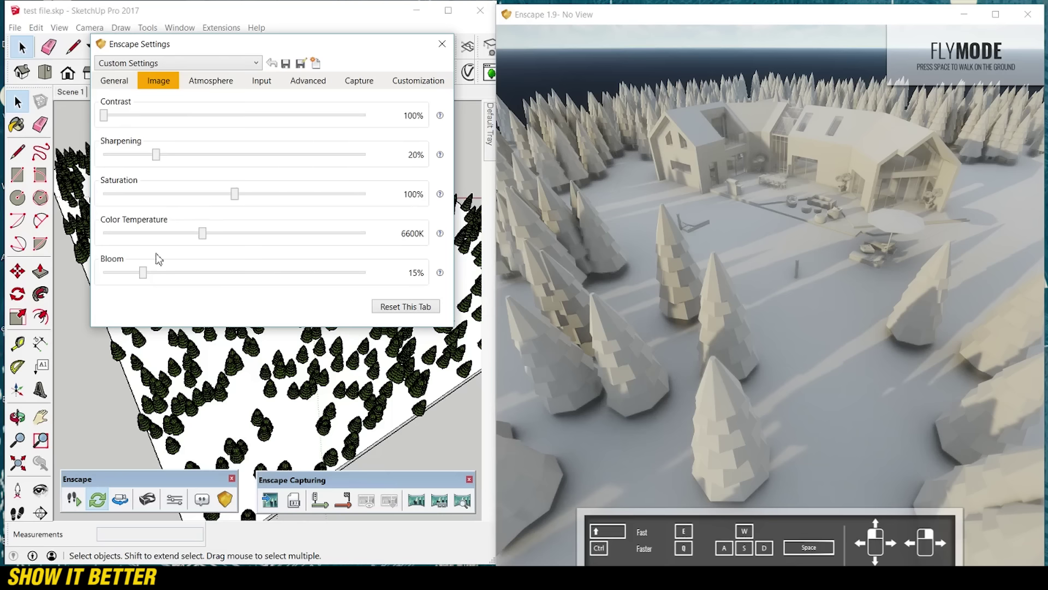
{"action": "left_click_drag", "start_coordinate": [143, 275], "coordinate": [87, 276]}
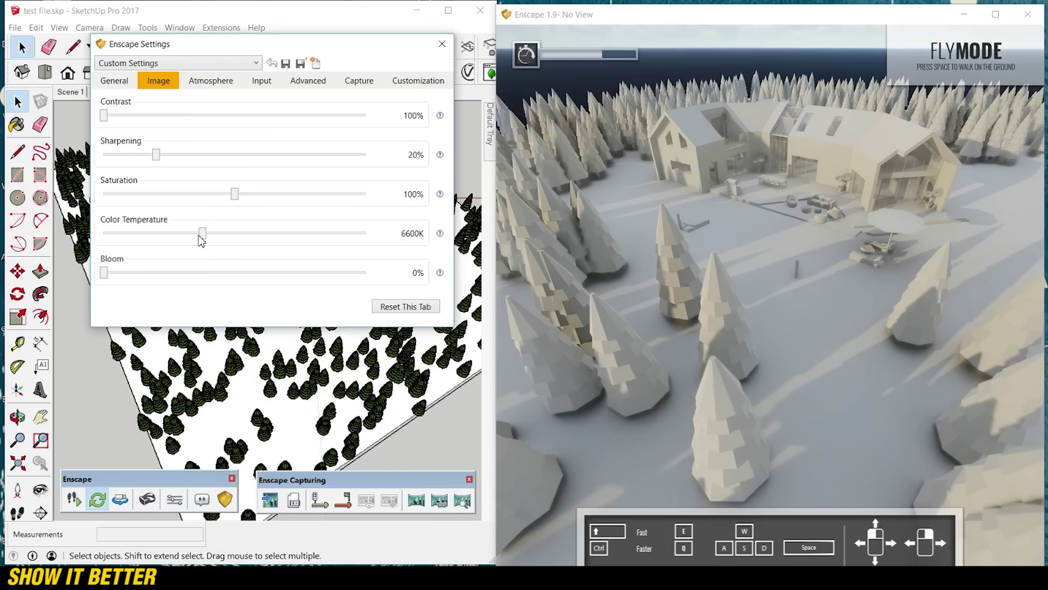
{"action": "left_click_drag", "start_coordinate": [203, 240], "coordinate": [158, 236]}
{"action": "mouse_move", "coordinate": [234, 197]}
{"action": "left_mouse_down"}
{"action": "mouse_move", "coordinate": [185, 197]}
{"action": "mouse_move", "coordinate": [242, 198]}
{"action": "left_mouse_up"}
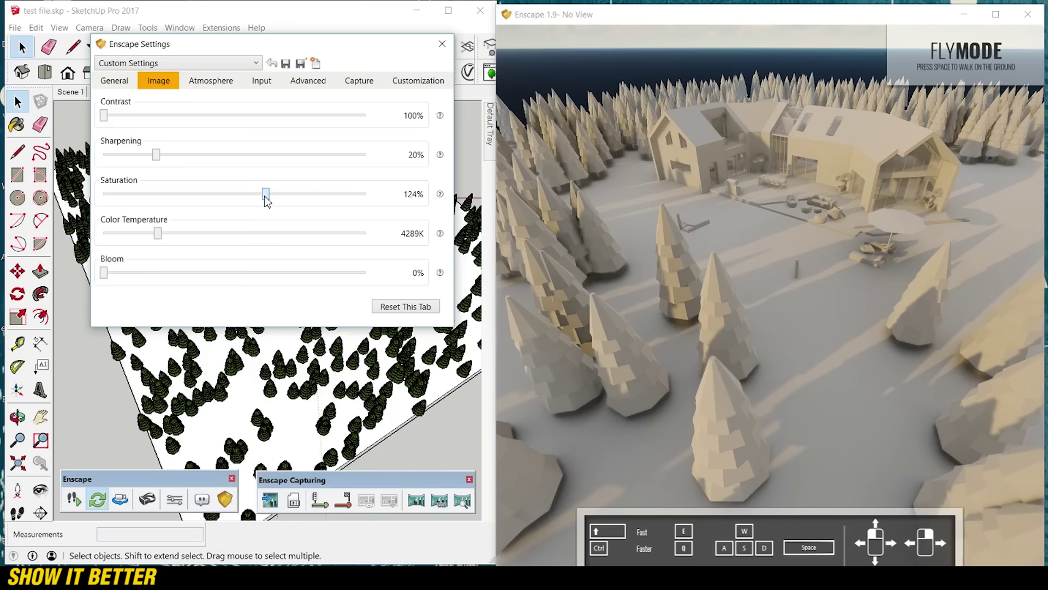
{"action": "left_click_drag", "start_coordinate": [158, 241], "coordinate": [224, 236]}
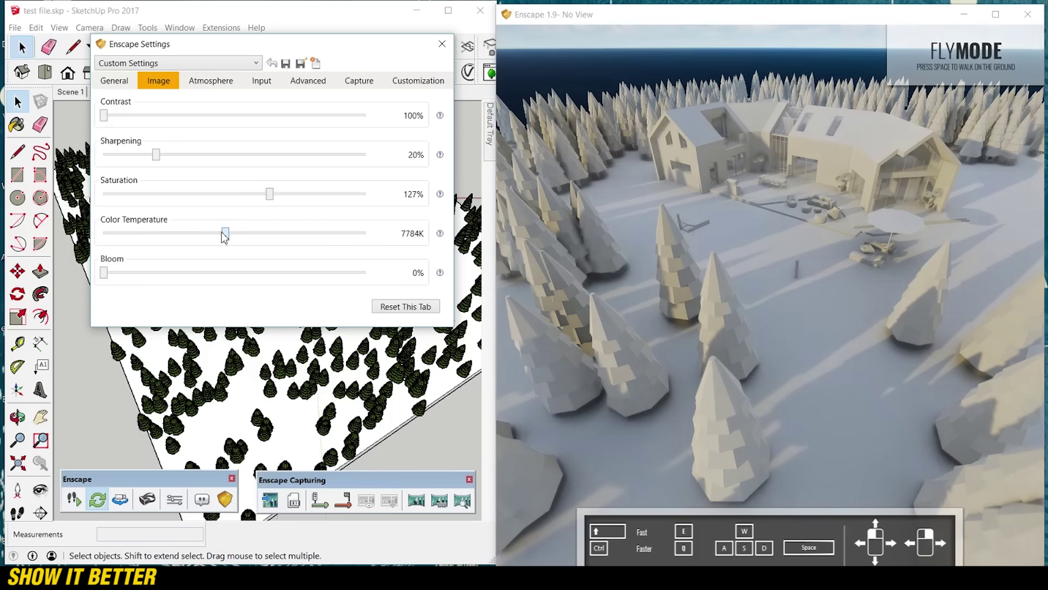
{"action": "mouse_move", "coordinate": [697, 306]}
{"action": "left_mouse_down"}
{"action": "mouse_move", "coordinate": [710, 291]}
{"action": "mouse_move", "coordinate": [717, 309]}
{"action": "left_mouse_up"}
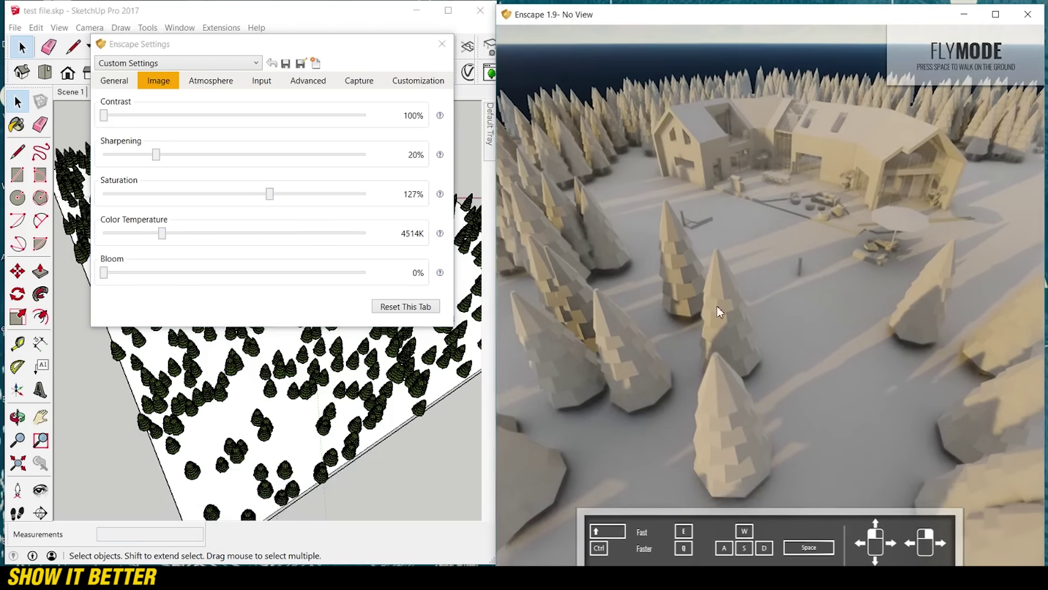
Synchronize the Enscape view with SketchUp, orbit to an elevated corner view of the whole forest site, and switch synchronization off.
{"action": "left_click", "coordinate": [418, 468]}
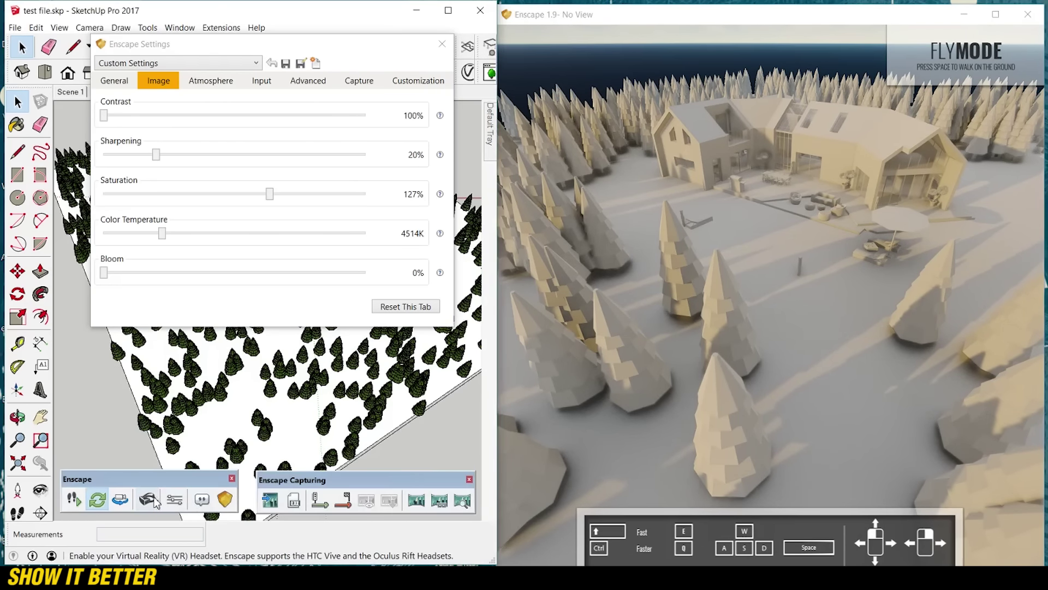
{"action": "left_click", "coordinate": [121, 505]}
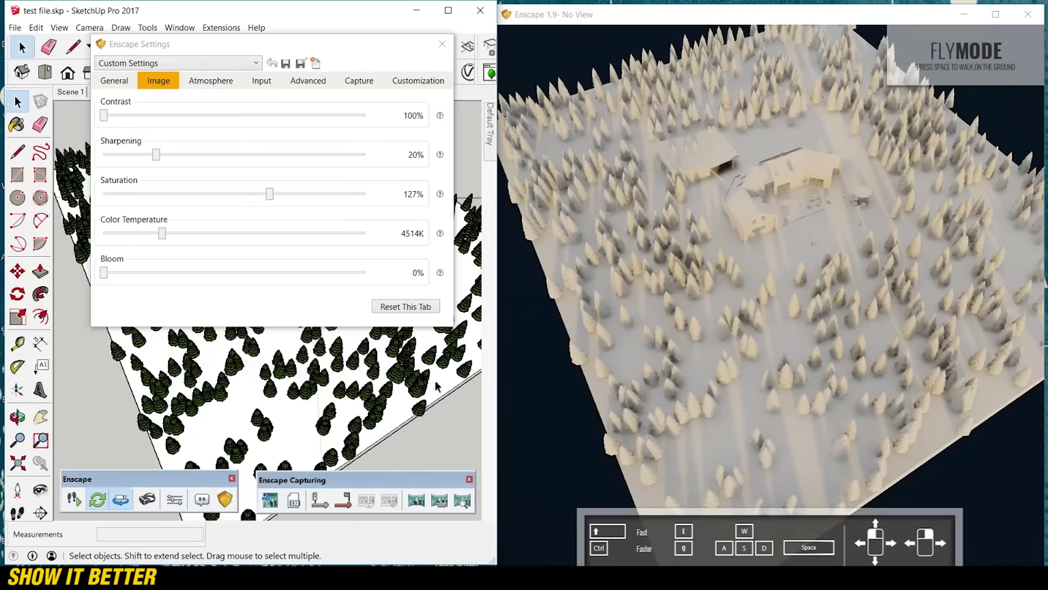
{"action": "middle_click_drag", "start_coordinate": [410, 400], "coordinate": [112, 337]}
{"action": "scroll", "coordinate": [213, 366], "scroll_direction": "down", "scroll_amount": 3}
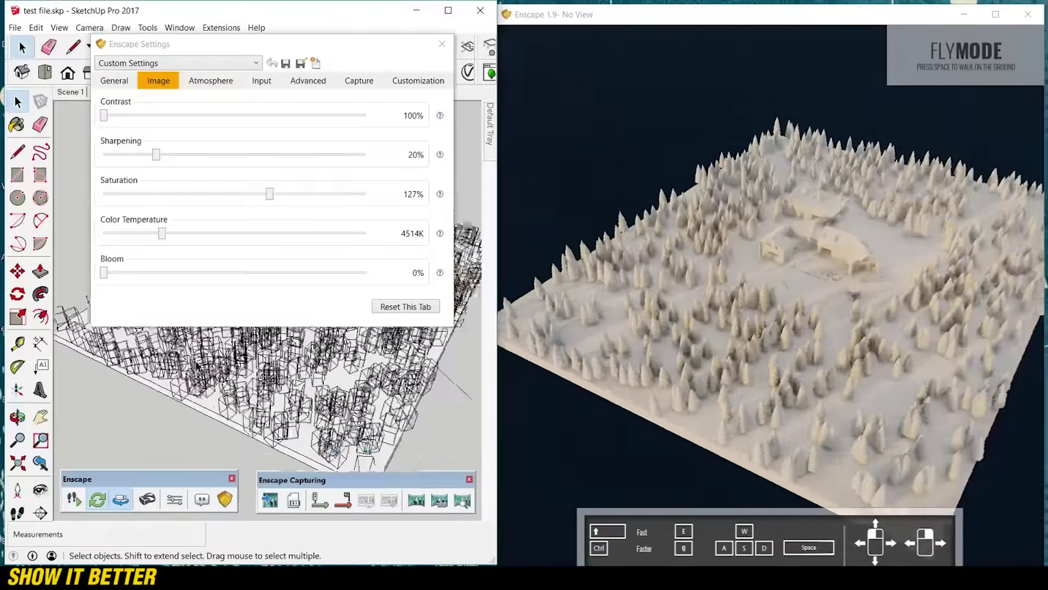
{"action": "mouse_move", "coordinate": [318, 382]}
{"action": "middle_mouse_down"}
{"action": "mouse_move", "coordinate": [295, 385]}
{"action": "mouse_move", "coordinate": [277, 407]}
{"action": "mouse_move", "coordinate": [305, 344]}
{"action": "middle_mouse_up"}
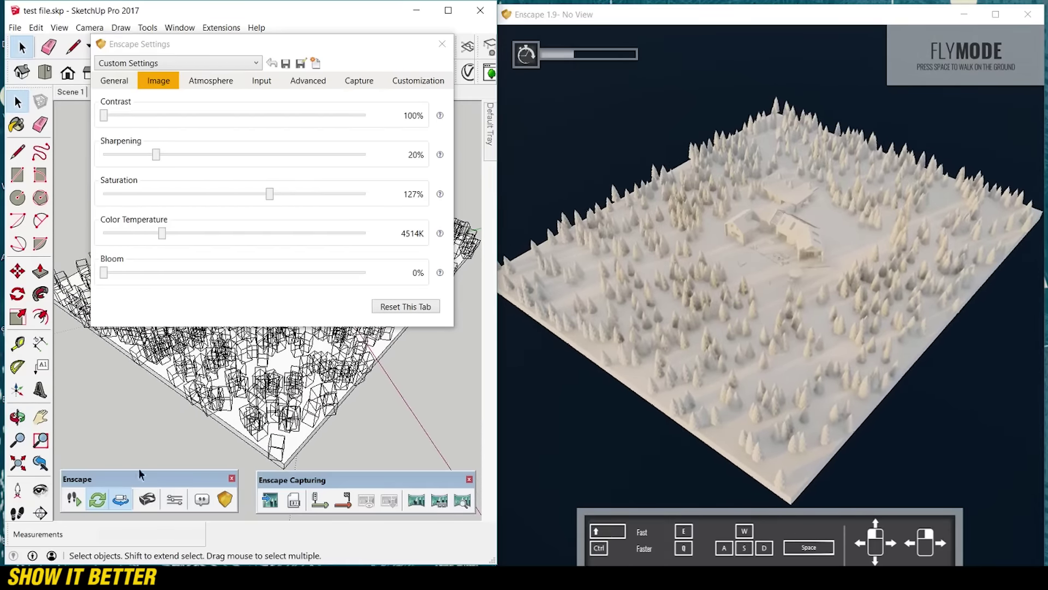
{"action": "left_click", "coordinate": [121, 501]}
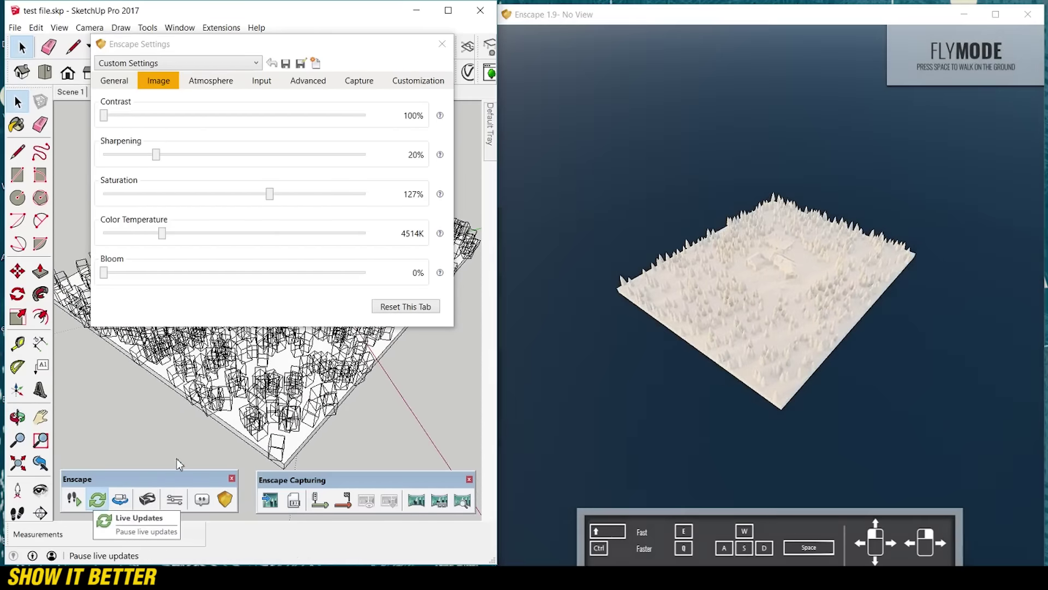
Move the Enscape camera closer to the forest site and set its field of view to 73°.
{"action": "left_click", "coordinate": [732, 404]}
{"action": "scroll", "coordinate": [768, 364], "scroll_direction": "up", "scroll_amount": 3}
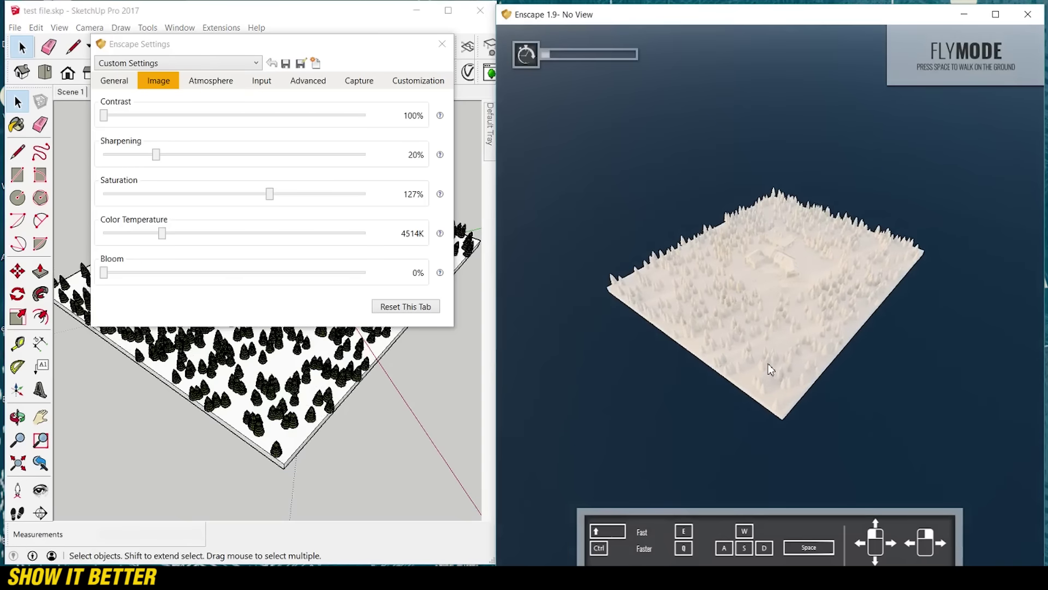
{"action": "scroll", "coordinate": [770, 371], "scroll_direction": "up", "scroll_amount": 5}
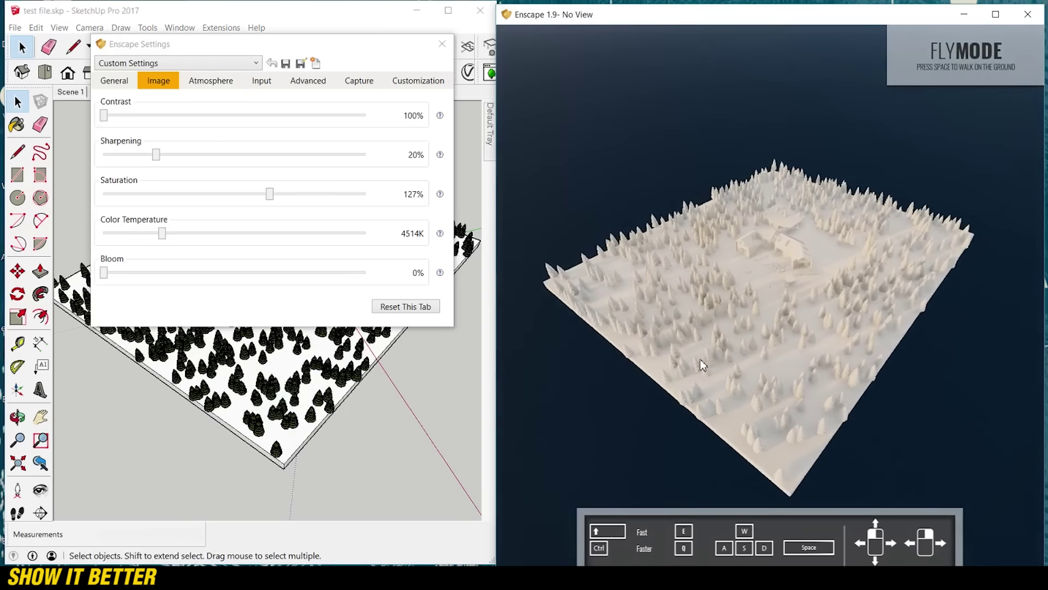
{"action": "scroll", "coordinate": [683, 365], "scroll_direction": "up", "scroll_amount": 3}
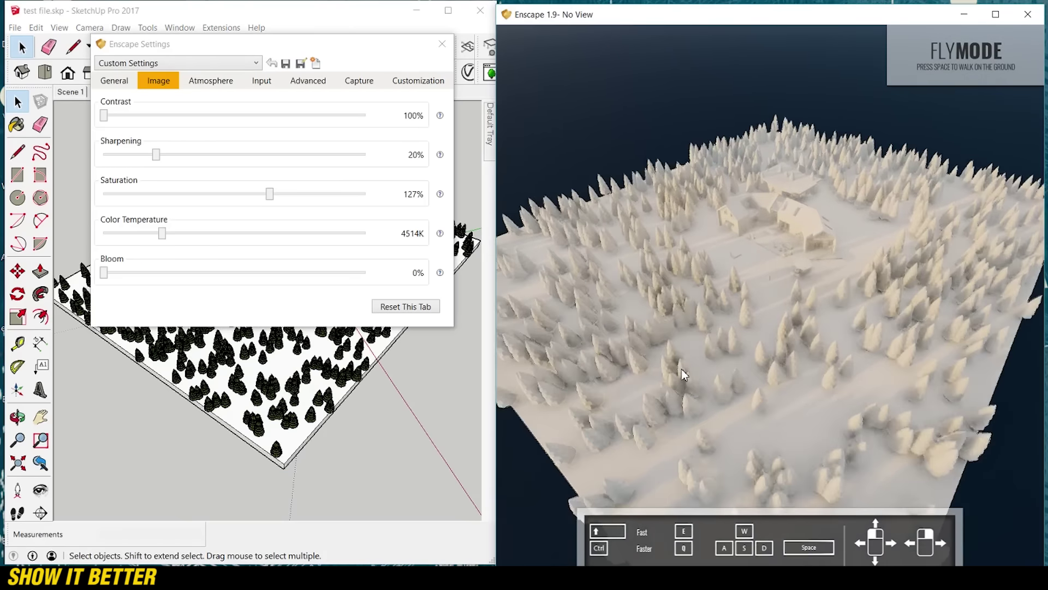
{"action": "scroll", "coordinate": [681, 368], "scroll_direction": "up", "scroll_amount": 3}
{"action": "scroll", "coordinate": [683, 369], "scroll_direction": "down", "scroll_amount": 2}
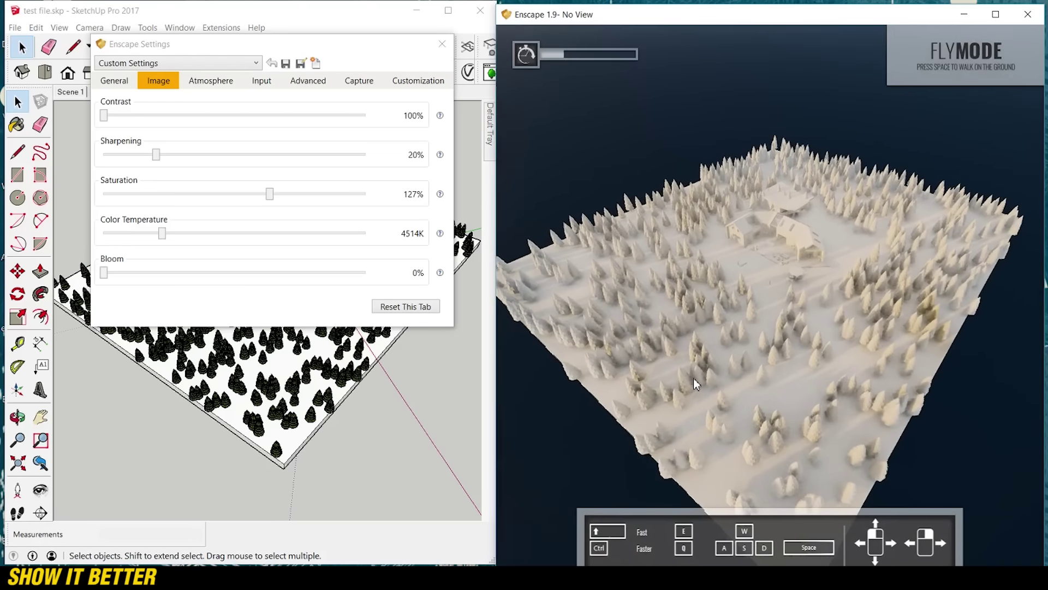
{"action": "left_click", "coordinate": [119, 83]}
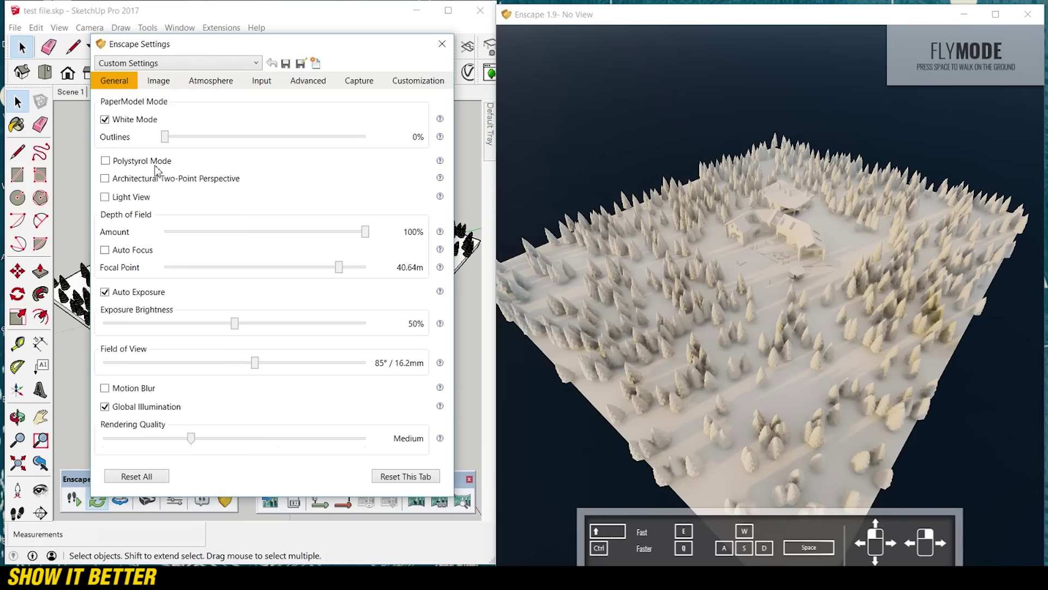
{"action": "left_click_drag", "start_coordinate": [255, 366], "coordinate": [230, 367]}
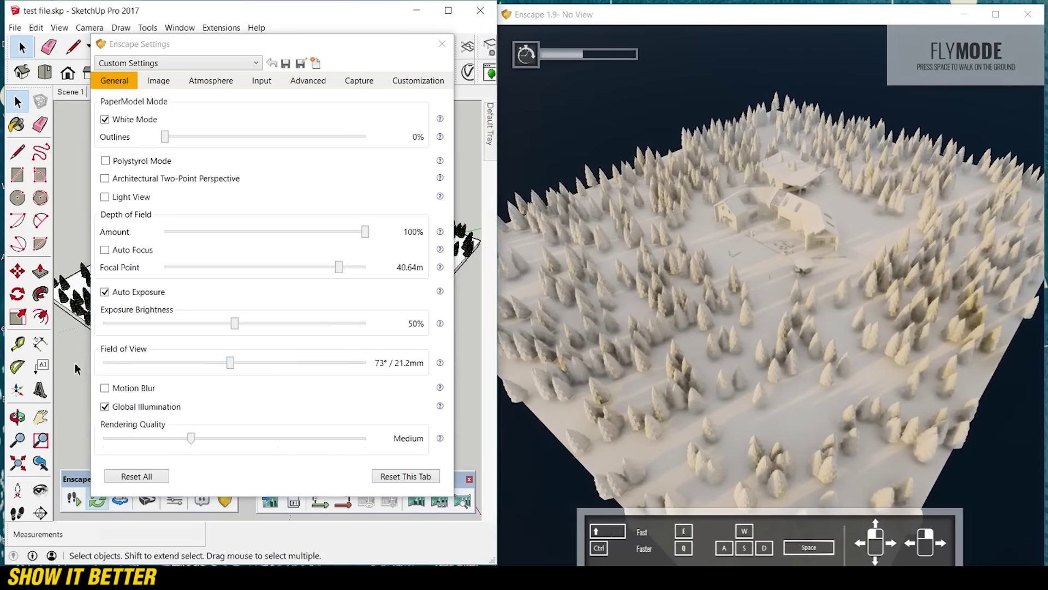
Check the SketchUp camera's field of view for comparison with the Enscape setting.
{"action": "left_click", "coordinate": [59, 27]}
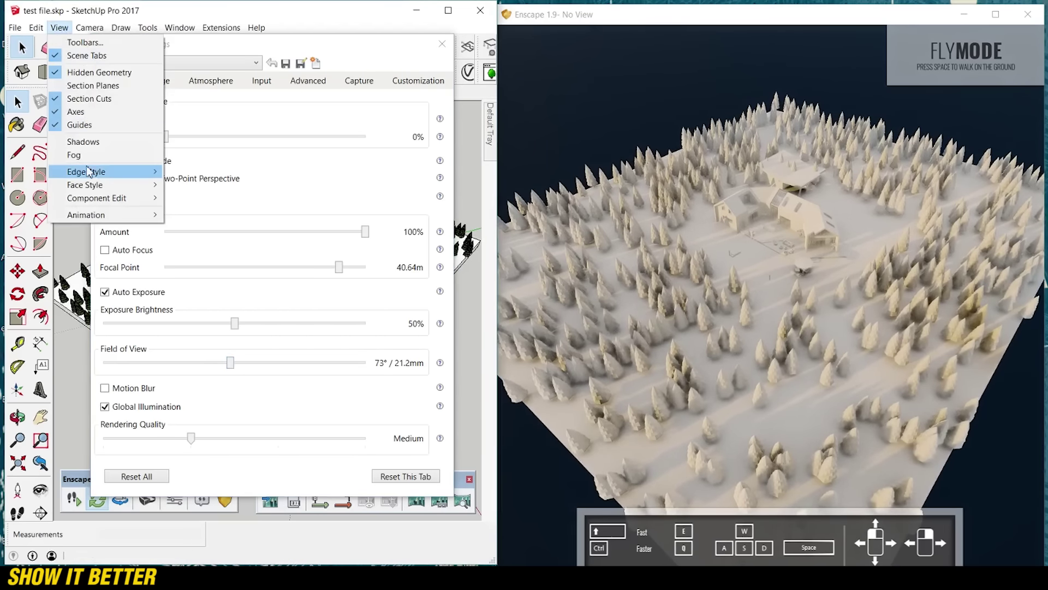
{"action": "left_click", "coordinate": [93, 29]}
{"action": "left_click", "coordinate": [91, 27]}
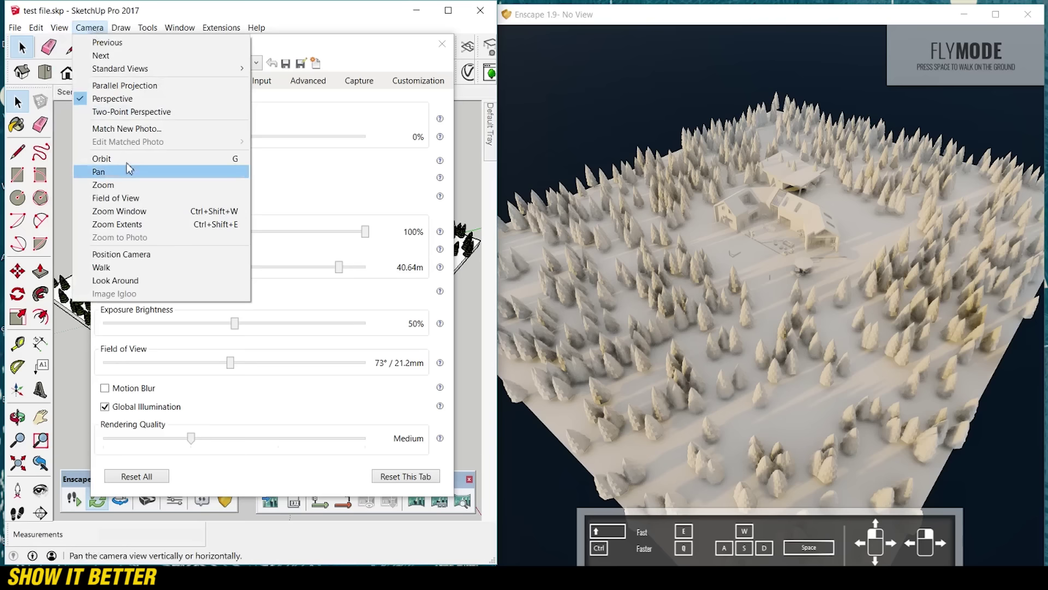
{"action": "left_click", "coordinate": [139, 199]}
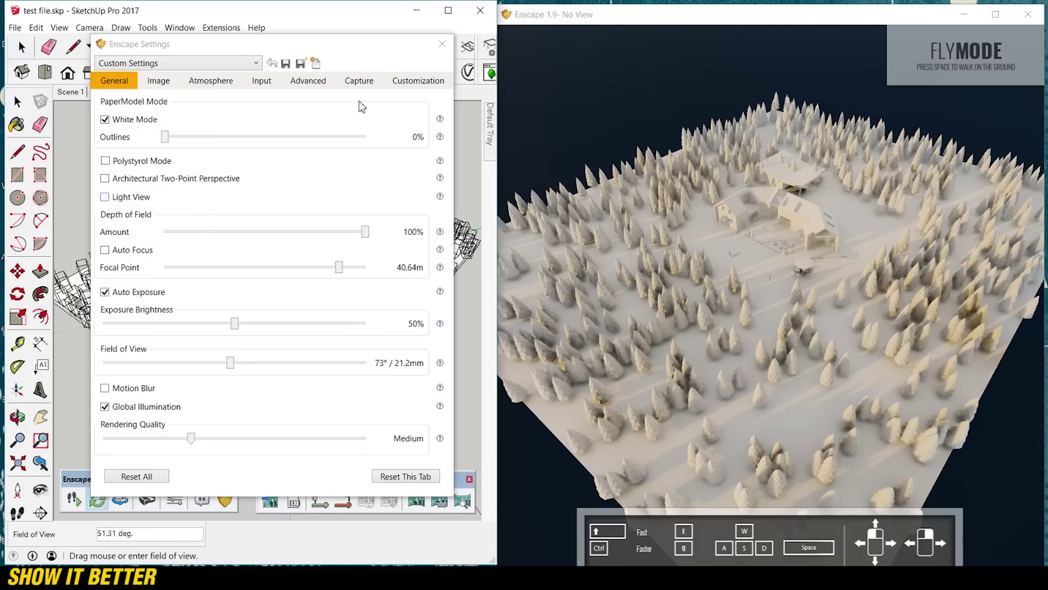
{"action": "left_click", "coordinate": [213, 92]}
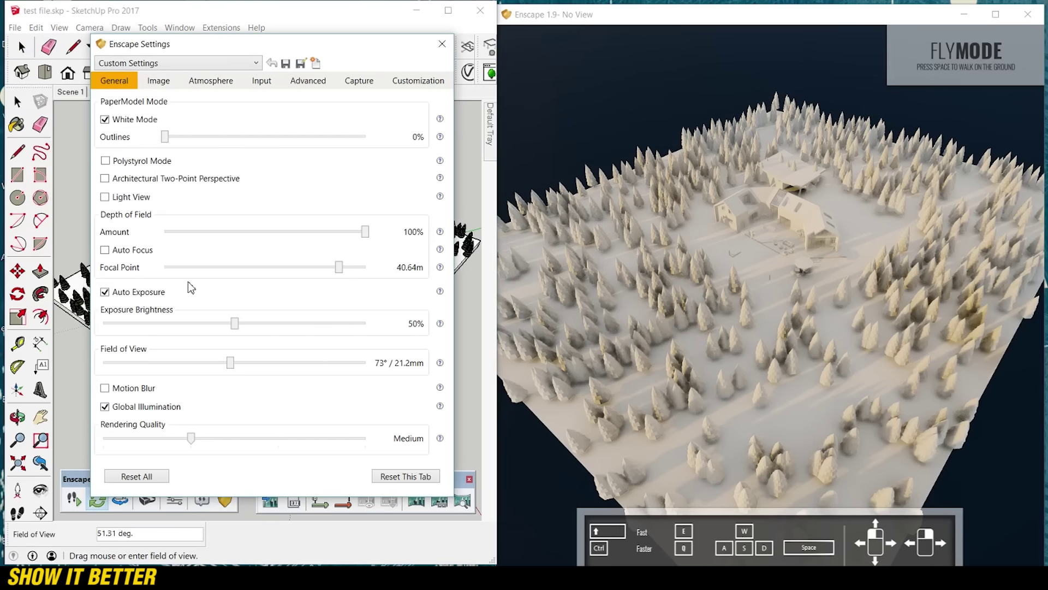
Set the Enscape field of view to 52° and move the camera back to frame nearly the whole site.
{"action": "left_click_drag", "start_coordinate": [232, 366], "coordinate": [187, 367]}
{"action": "left_click", "coordinate": [778, 248]}
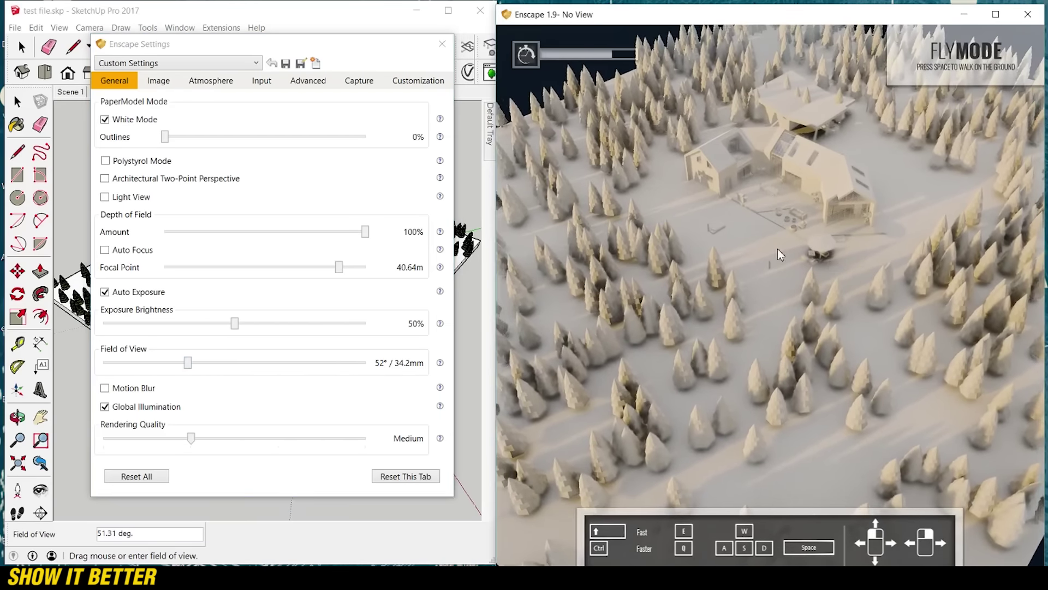
{"action": "key", "text": "s"}
{"action": "key", "text": "s"}
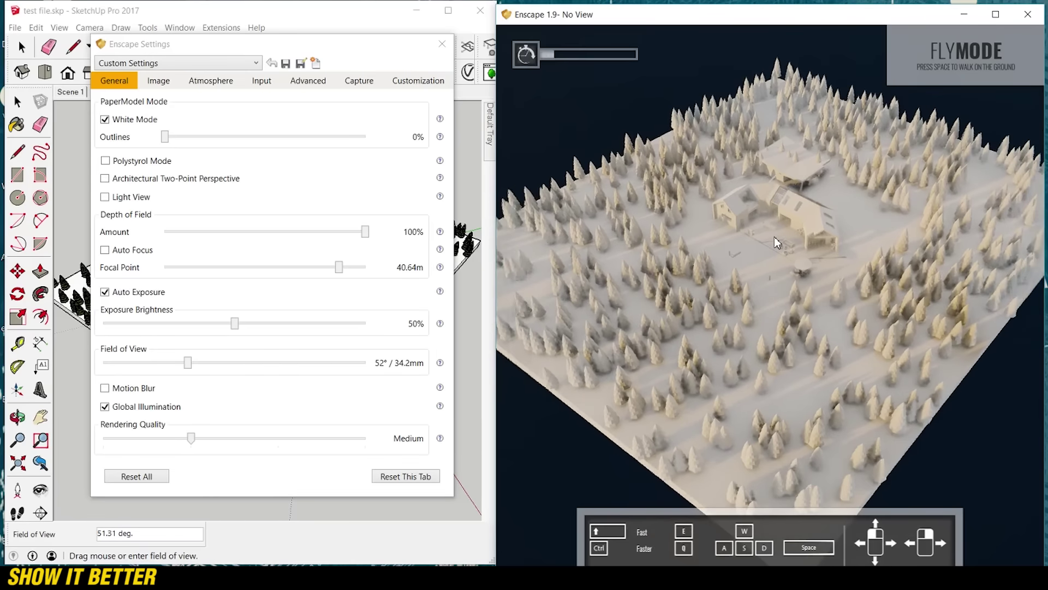
{"action": "key", "text": "s"}
{"action": "key", "text": "s"}
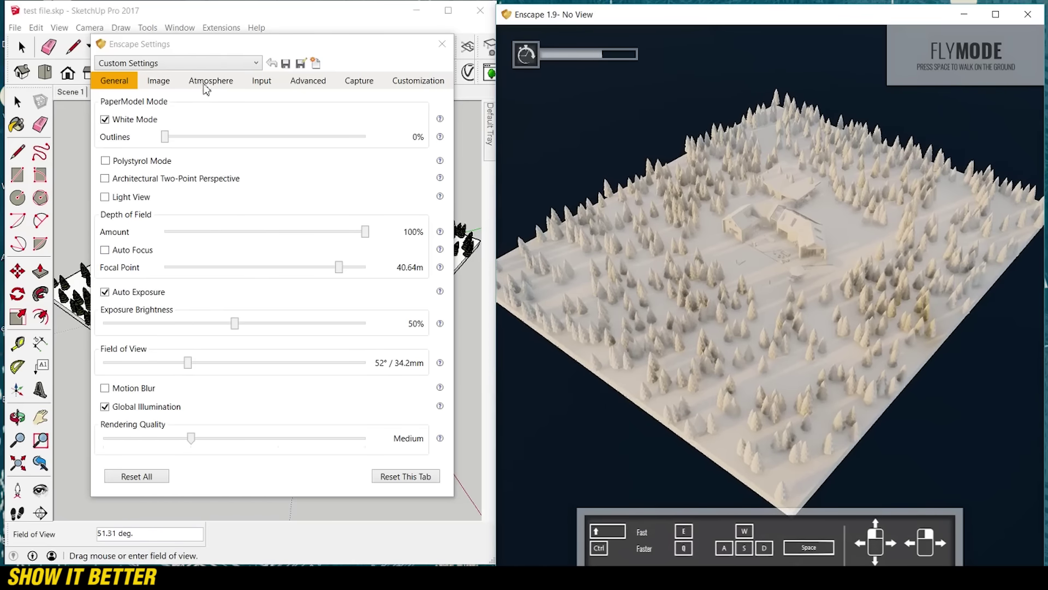
Review the general, image, atmosphere, input and capture settings of the "Show it Better Model Style 1" preset.
{"action": "left_click", "coordinate": [250, 48]}
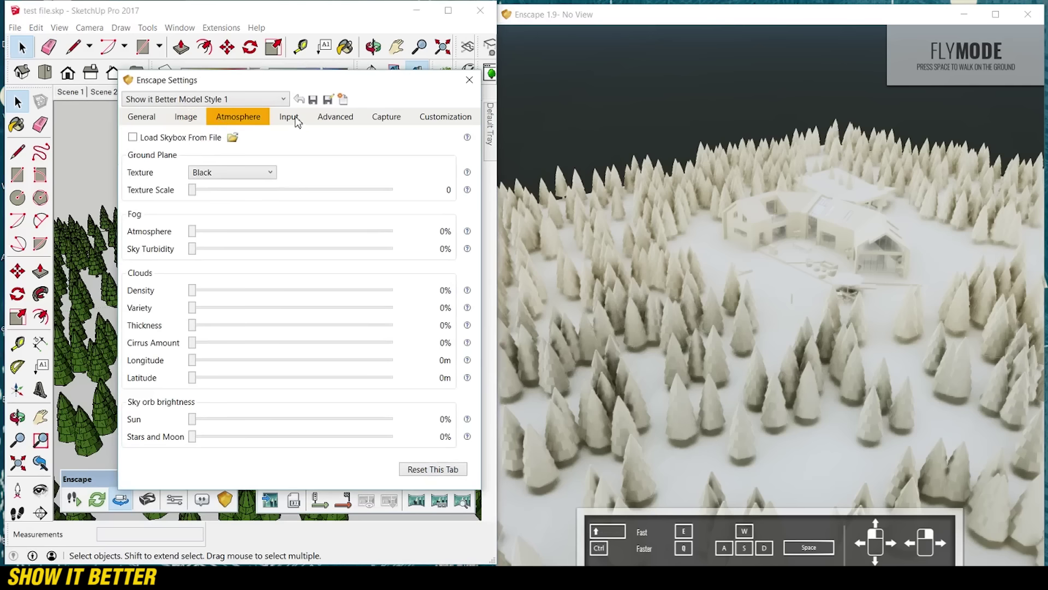
{"action": "left_click", "coordinate": [298, 123]}
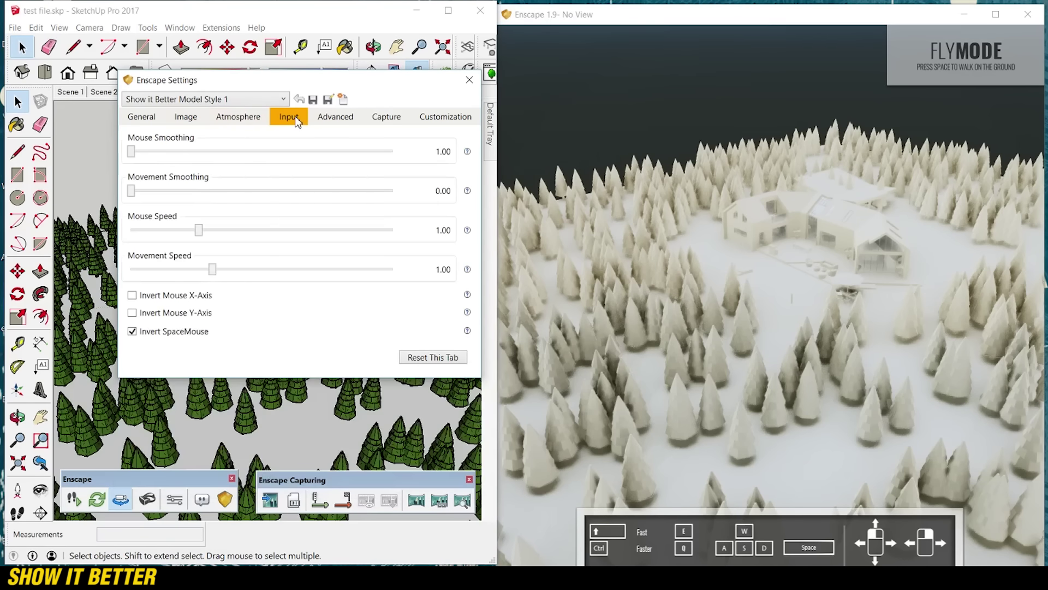
{"action": "left_click", "coordinate": [143, 116]}
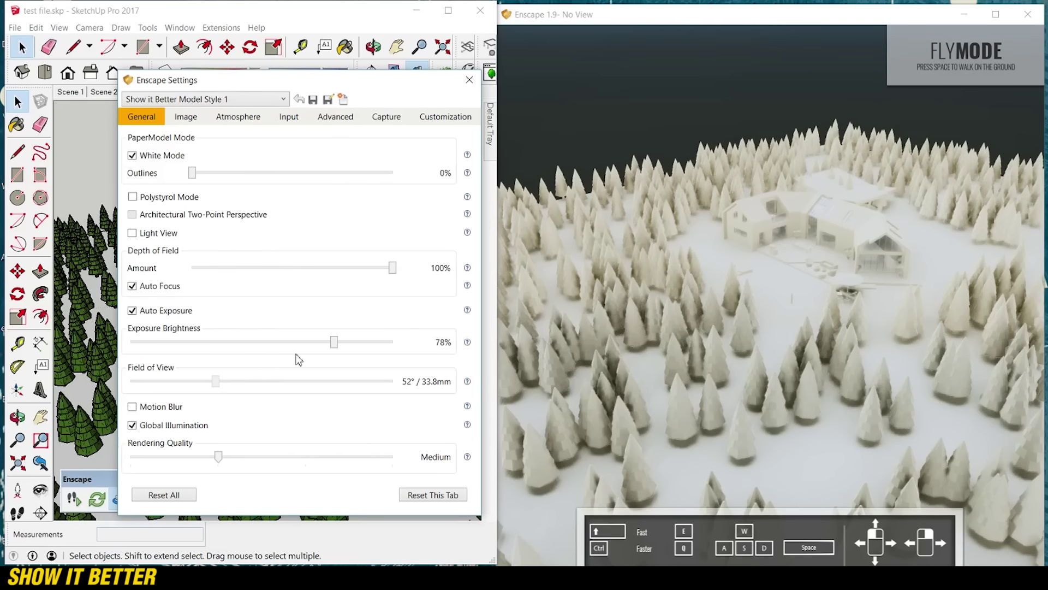
{"action": "left_click", "coordinate": [187, 117]}
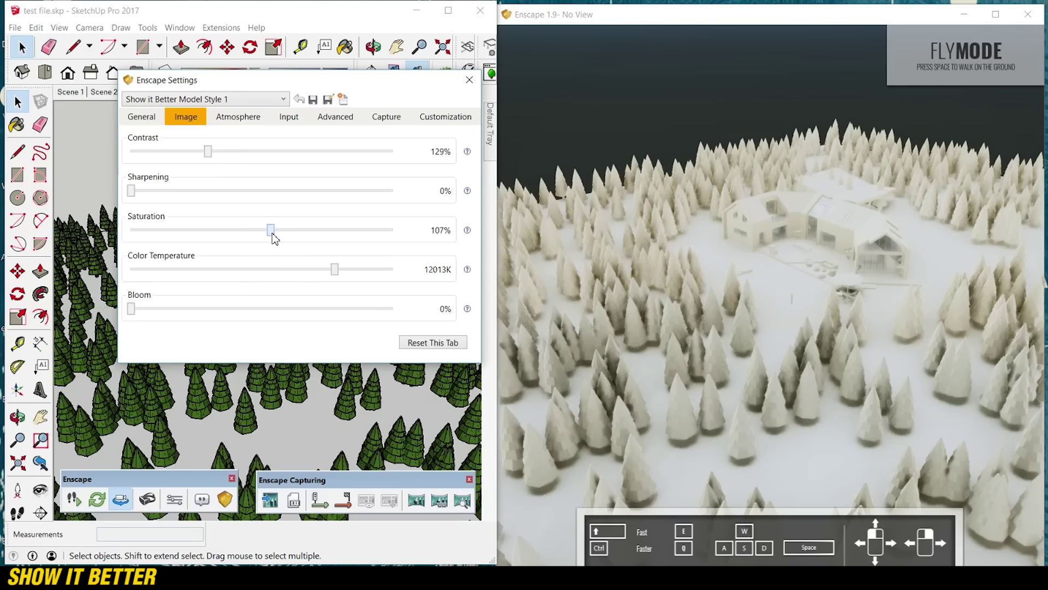
{"action": "left_click", "coordinate": [249, 119]}
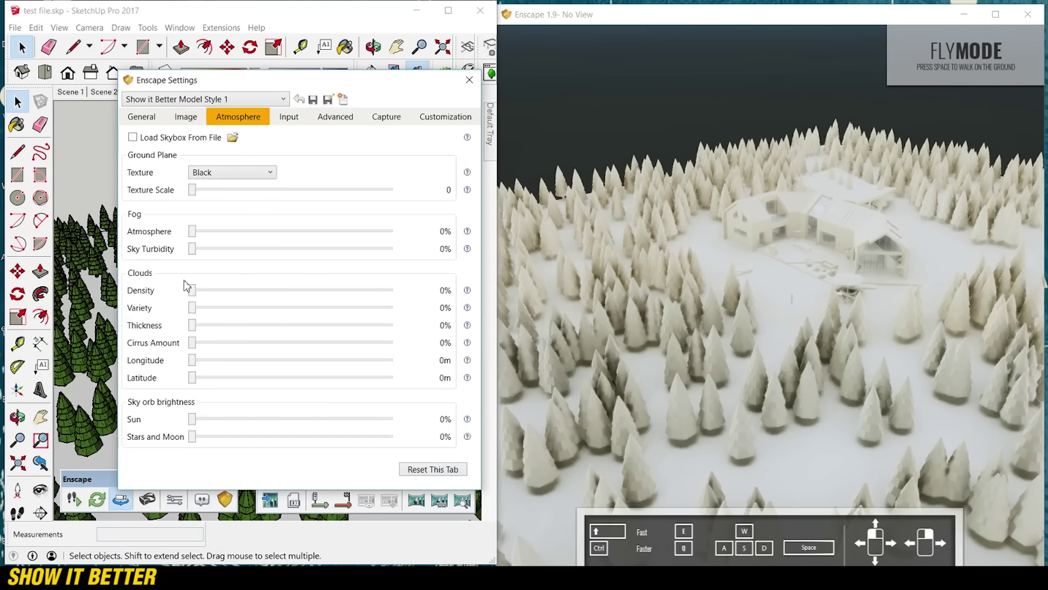
{"action": "left_click_drag", "start_coordinate": [192, 290], "coordinate": [127, 292]}
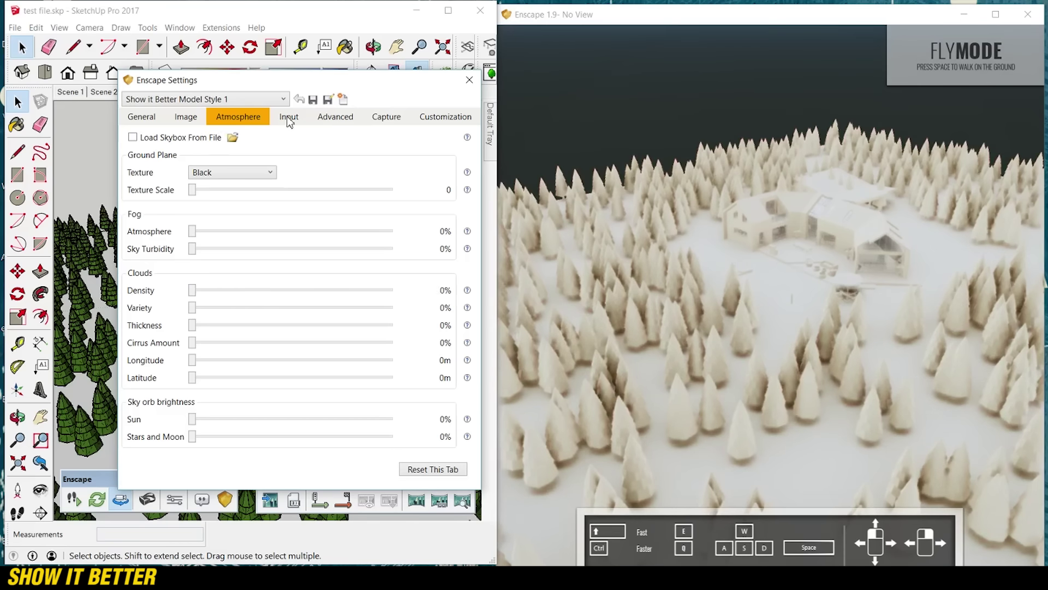
{"action": "left_click", "coordinate": [287, 118]}
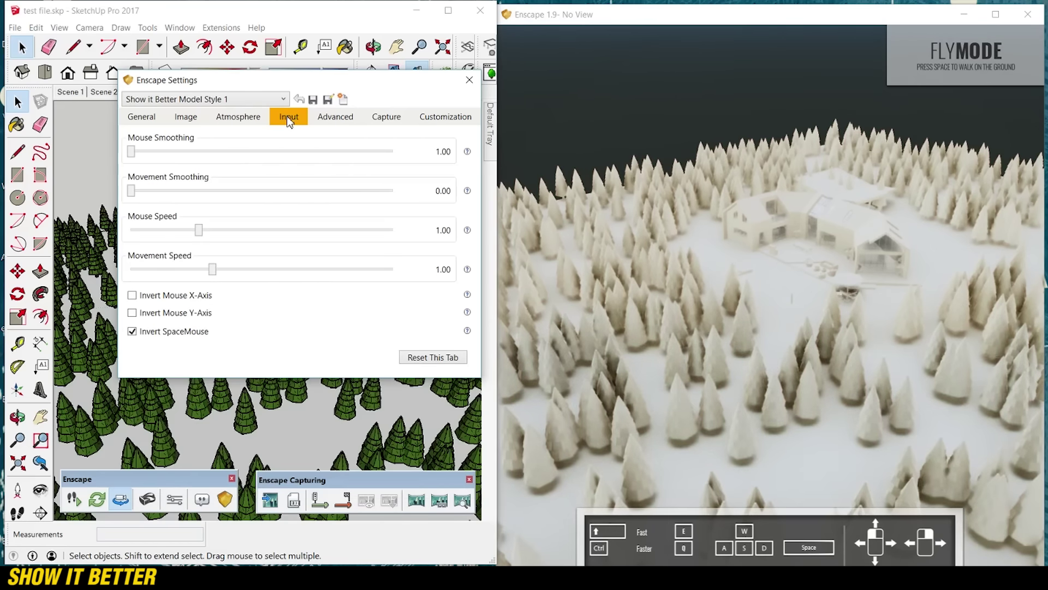
{"action": "left_click", "coordinate": [328, 117]}
{"action": "left_click", "coordinate": [381, 118]}
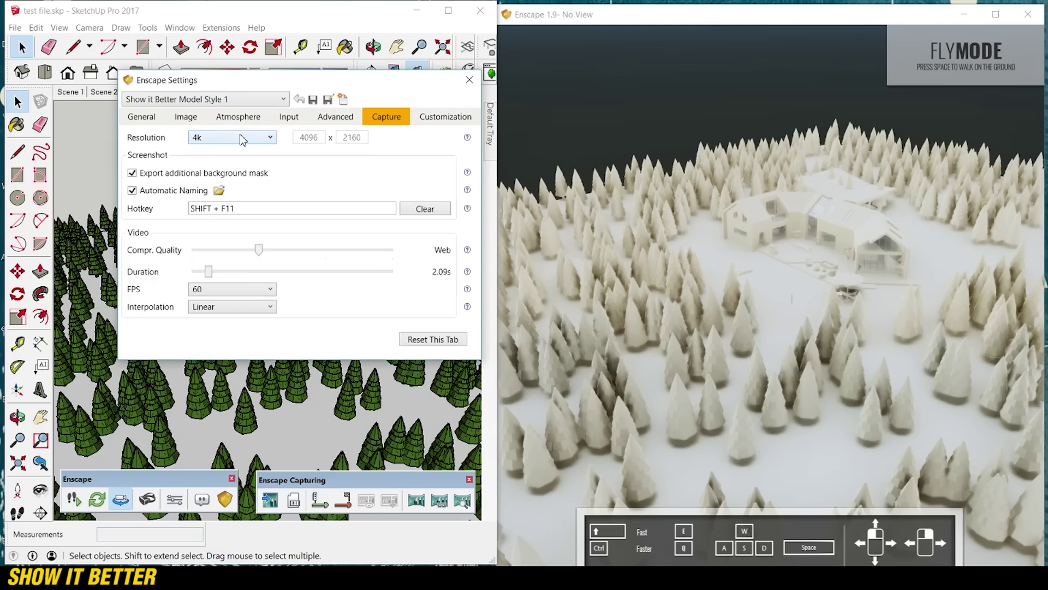
{"action": "left_click", "coordinate": [145, 197]}
{"action": "left_click", "coordinate": [142, 116]}
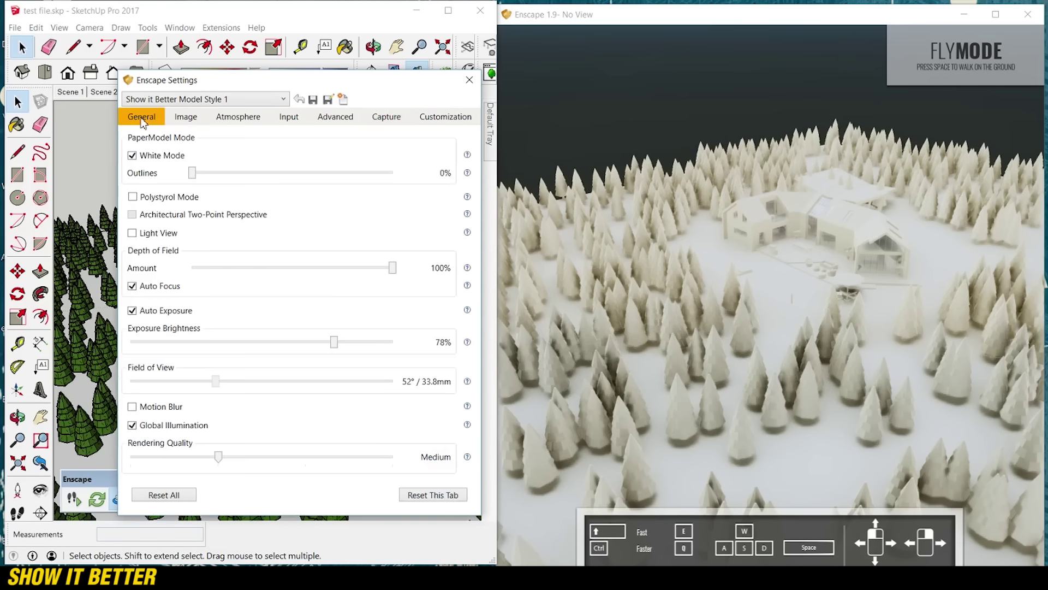
Move the Enscape settings window up, then switch White Mode off and back on to compare the colored and white renderings.
{"action": "left_click_drag", "start_coordinate": [250, 88], "coordinate": [224, 25]}
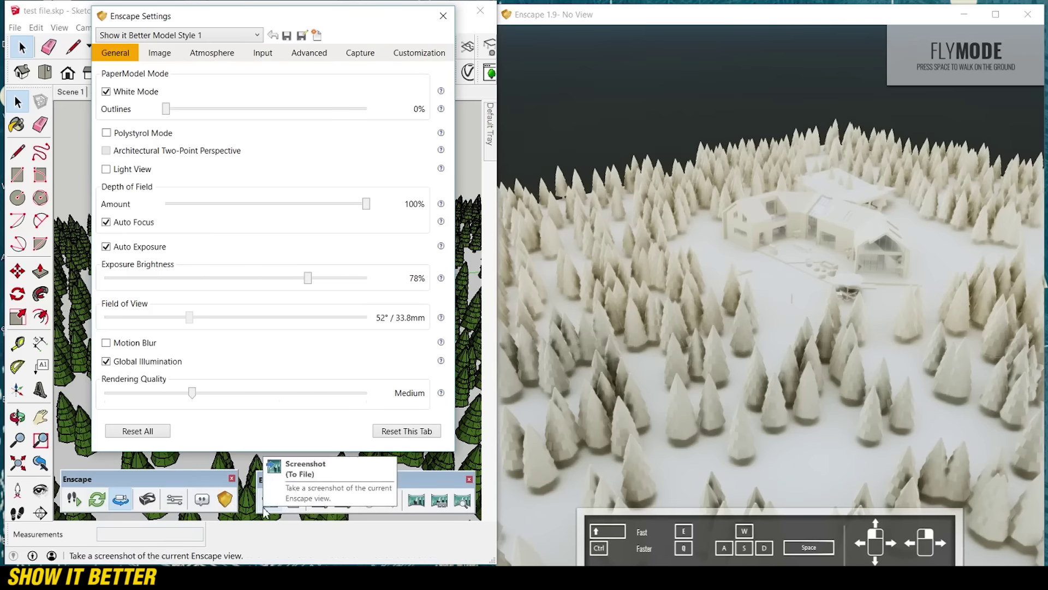
{"action": "left_click", "coordinate": [106, 91]}
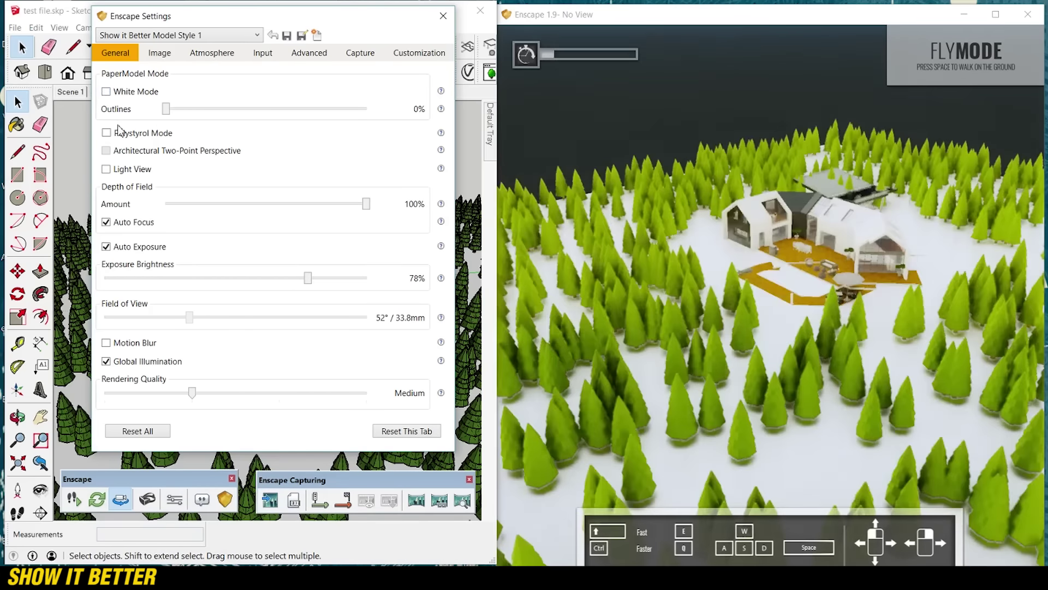
{"action": "left_click", "coordinate": [106, 91]}
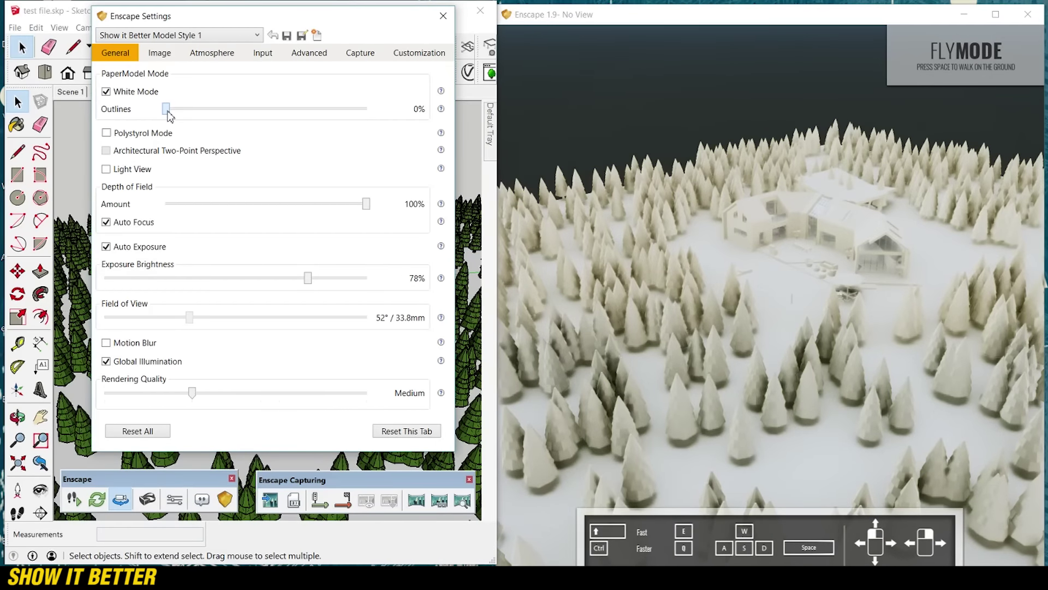
Set the exposure brightness to 88% and raise the sun brightness to 500% in the Enscape rendering.
{"action": "left_click_drag", "start_coordinate": [309, 278], "coordinate": [339, 279]}
{"action": "left_click", "coordinate": [172, 57]}
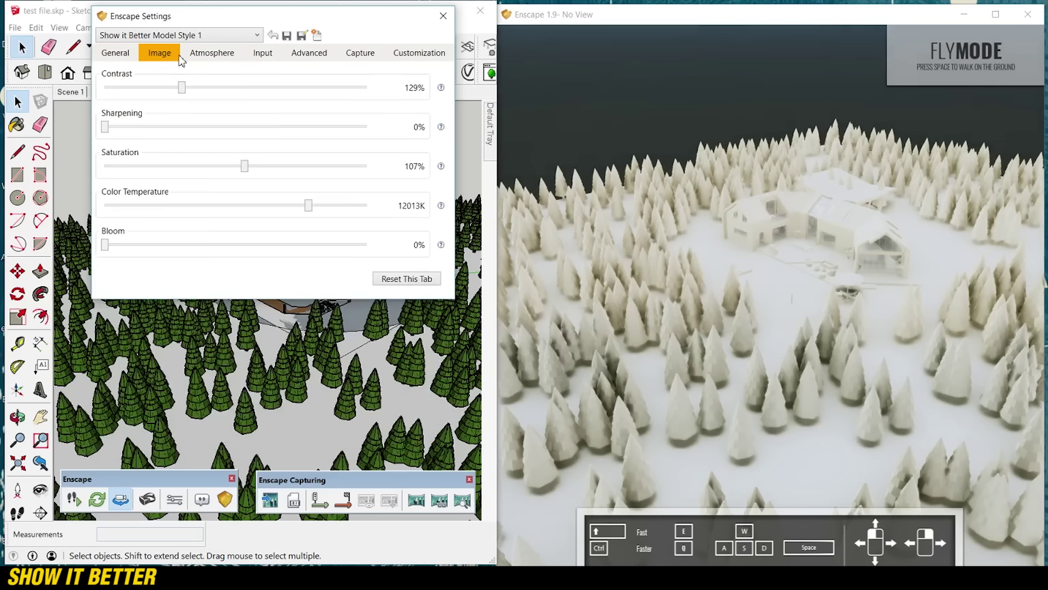
{"action": "left_click", "coordinate": [201, 59]}
{"action": "left_click_drag", "start_coordinate": [167, 355], "coordinate": [377, 355]}
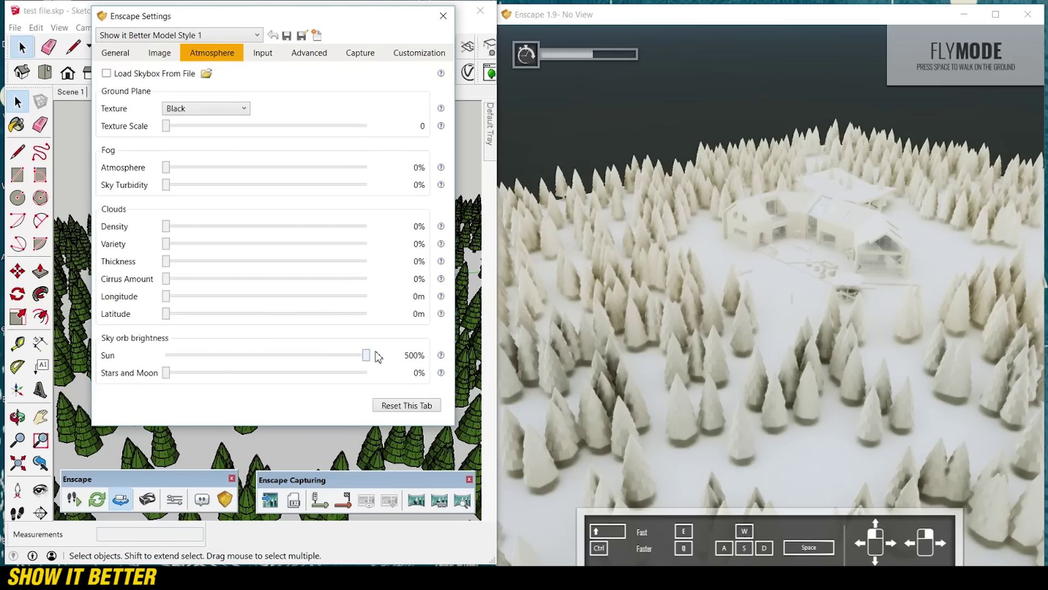
{"action": "left_click", "coordinate": [570, 277]}
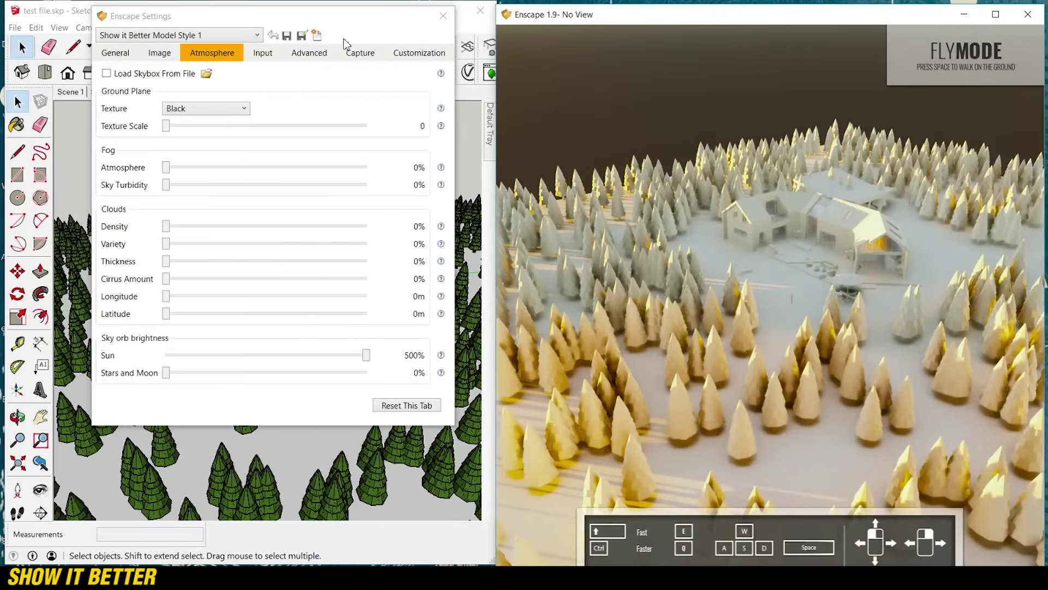
Move the Enscape settings window clear of its current spot and reduce the sun brightness to 147%.
{"action": "left_click_drag", "start_coordinate": [400, 22], "coordinate": [439, 63]}
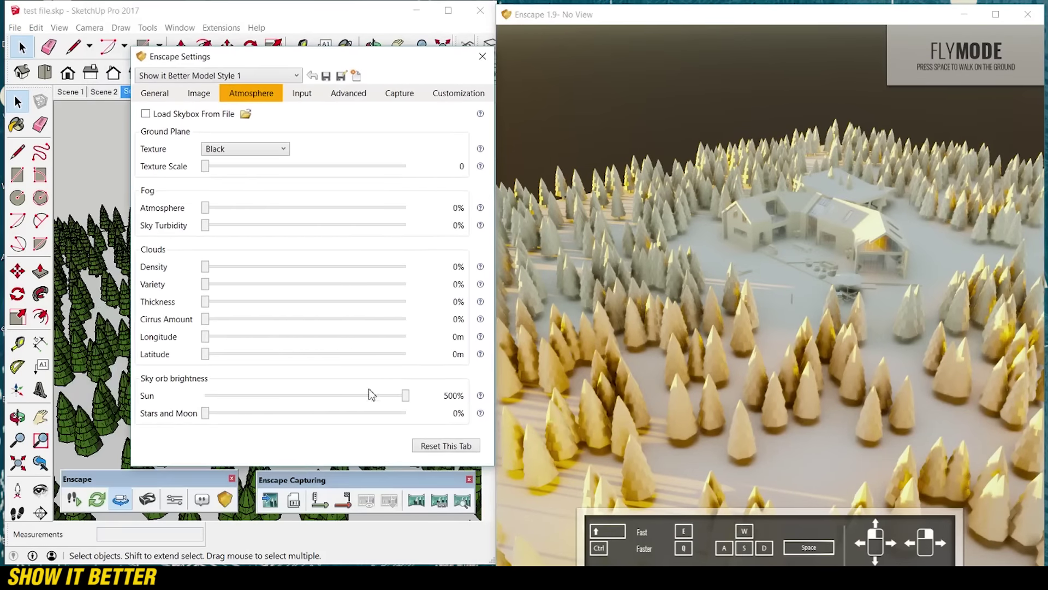
{"action": "left_click_drag", "start_coordinate": [317, 397], "coordinate": [266, 398]}
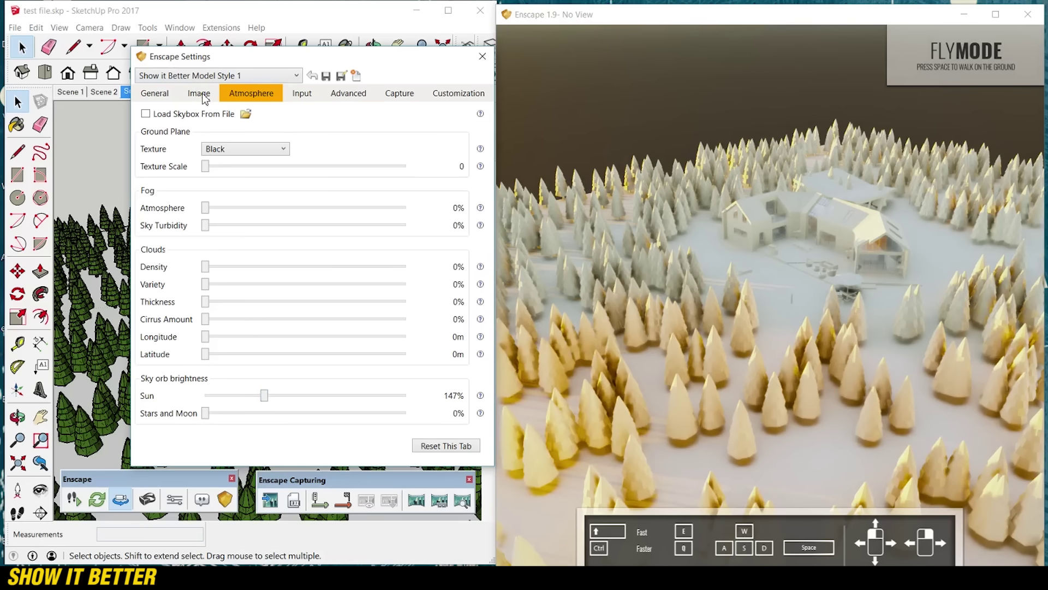
{"action": "left_click", "coordinate": [792, 317]}
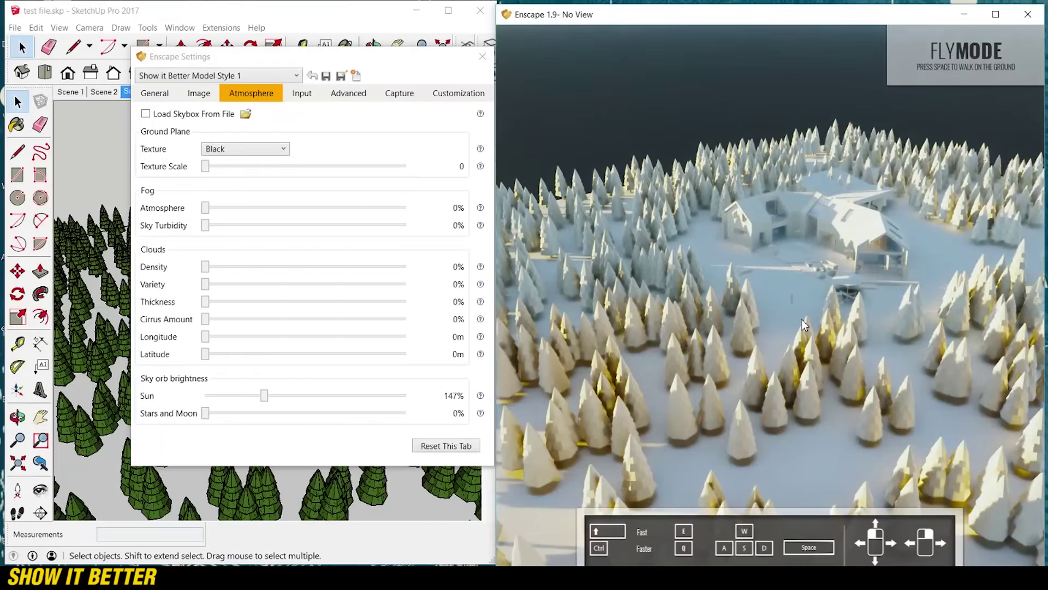
Set the image saturation to 34%, color temperature to 14972K and contrast to 100%.
{"action": "left_click", "coordinate": [197, 94]}
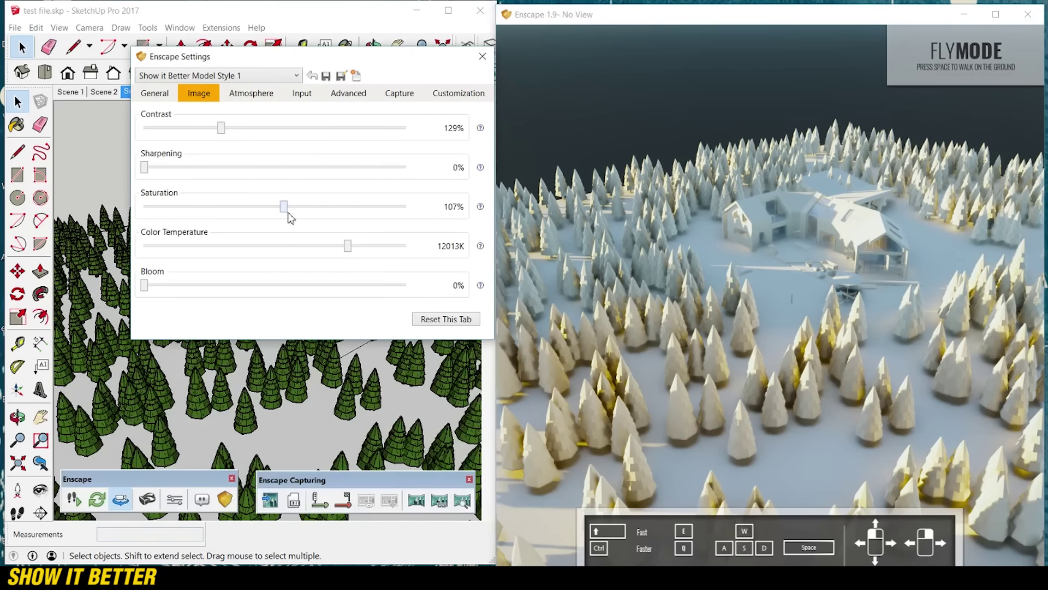
{"action": "left_click_drag", "start_coordinate": [254, 206], "coordinate": [239, 210]}
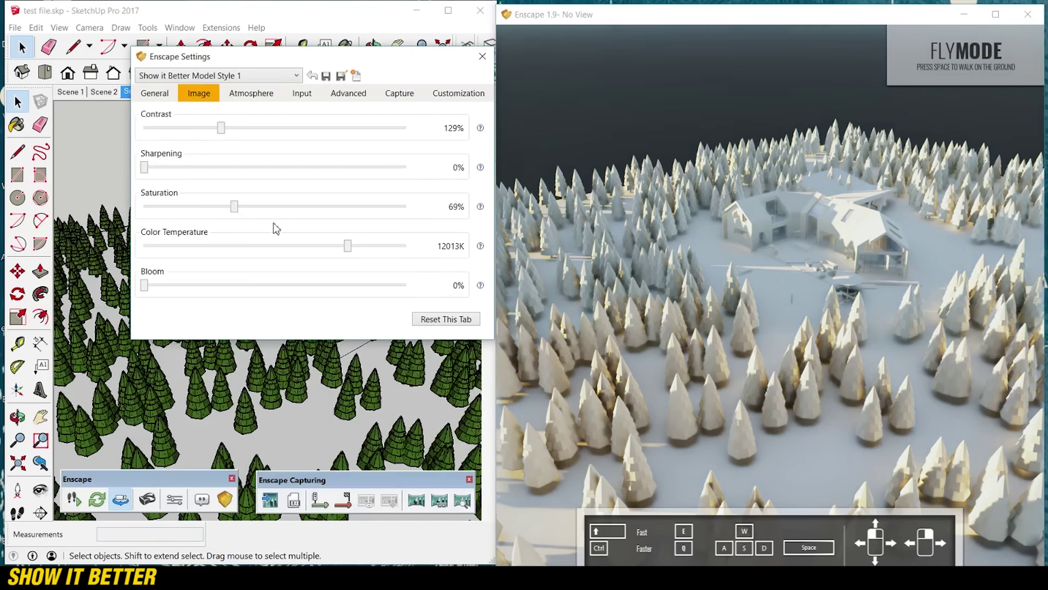
{"action": "left_click_drag", "start_coordinate": [348, 249], "coordinate": [406, 250]}
{"action": "left_click_drag", "start_coordinate": [236, 207], "coordinate": [191, 205]}
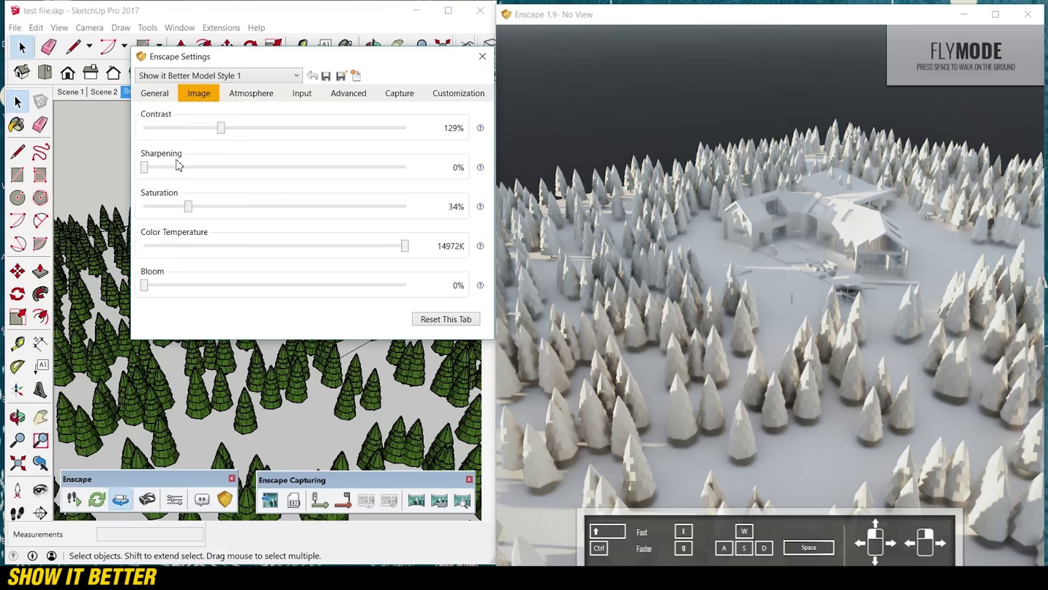
{"action": "left_click_drag", "start_coordinate": [222, 130], "coordinate": [140, 131]}
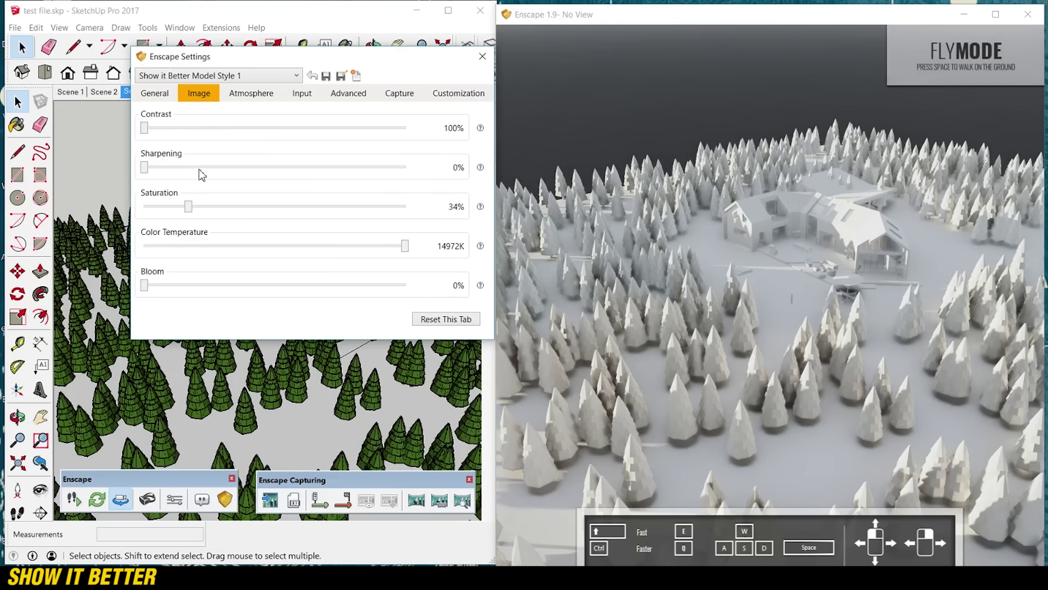
Replace White Mode with Polystyrol Mode while viewing the whole site.
{"action": "middle_click_drag", "start_coordinate": [109, 205], "coordinate": [103, 232]}
{"action": "scroll", "coordinate": [103, 232], "scroll_direction": "down", "scroll_amount": 3}
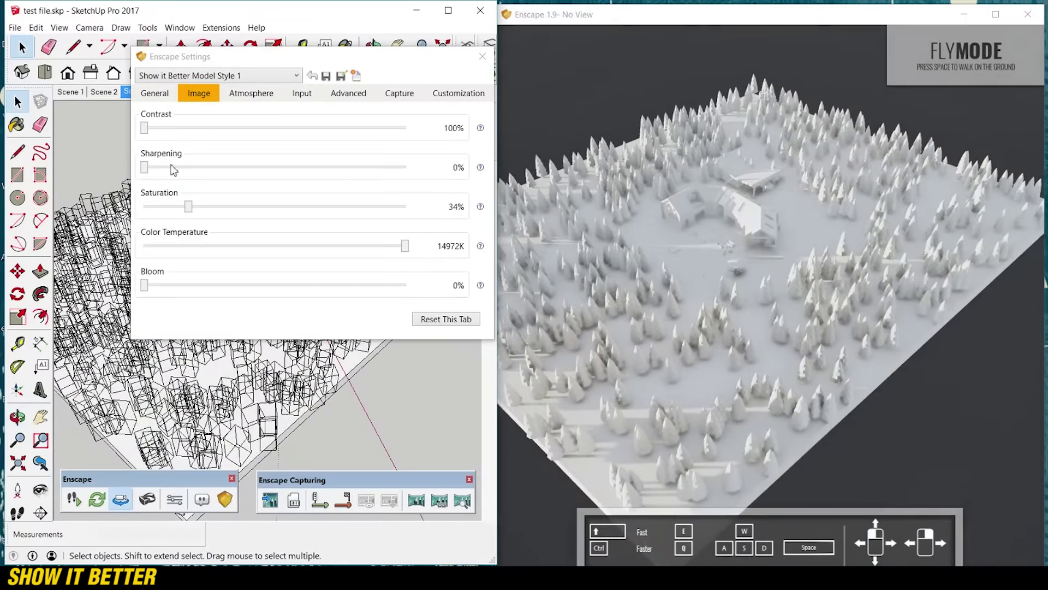
{"action": "left_click", "coordinate": [155, 93]}
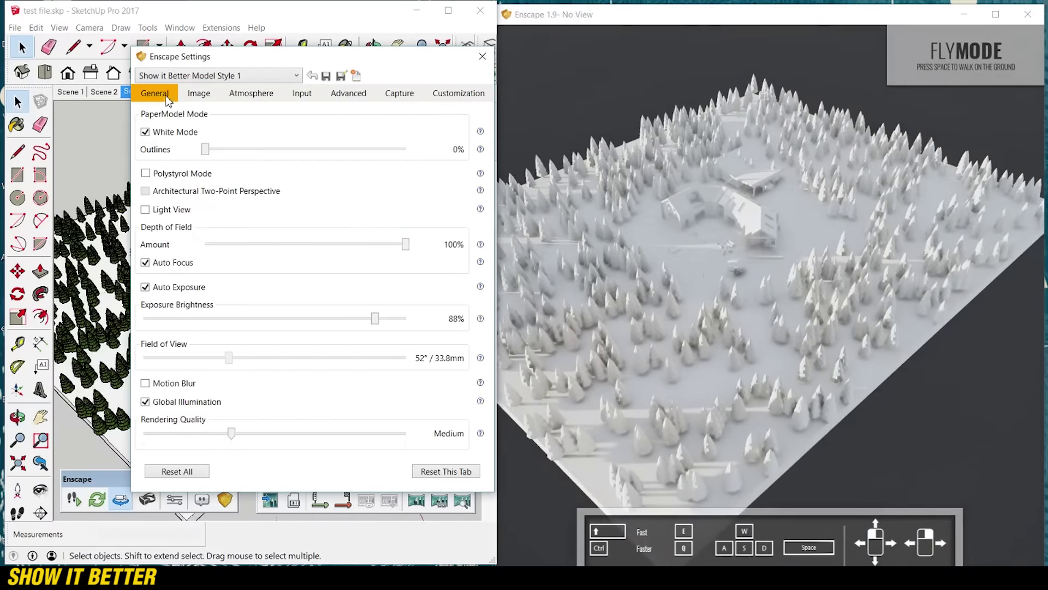
{"action": "left_click", "coordinate": [145, 132]}
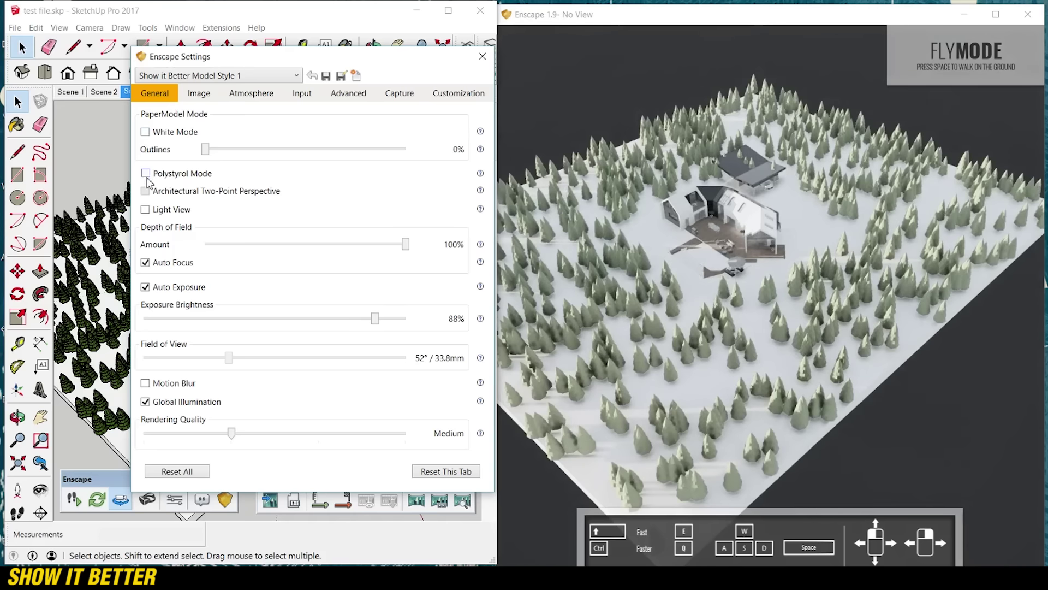
{"action": "left_click", "coordinate": [145, 174]}
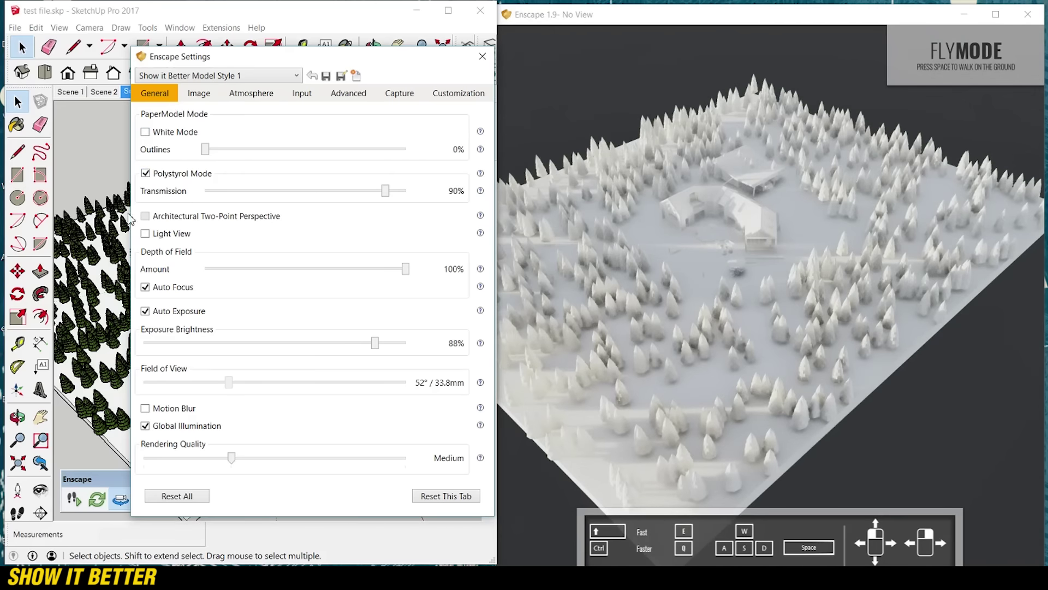
Set the Polystyrol Mode transmission to 100% with the site seen from a lower, closer angle.
{"action": "mouse_move", "coordinate": [112, 221]}
{"action": "middle_mouse_down"}
{"action": "mouse_move", "coordinate": [79, 183]}
{"action": "mouse_move", "coordinate": [144, 201]}
{"action": "middle_mouse_up"}
{"action": "middle_click_drag", "start_coordinate": [81, 205], "coordinate": [104, 266]}
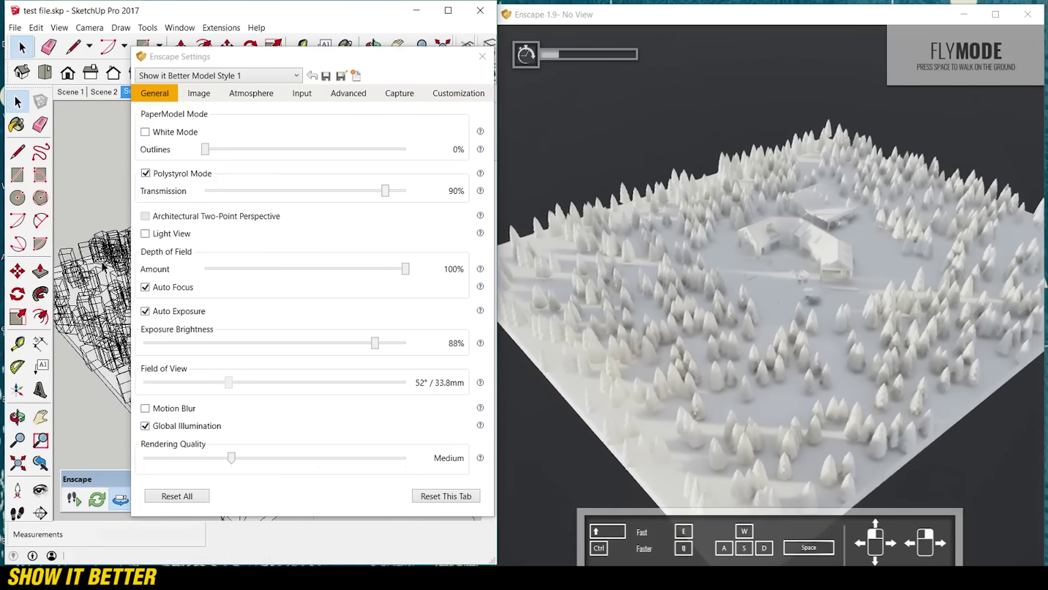
{"action": "scroll", "coordinate": [102, 262], "scroll_direction": "up", "scroll_amount": 1}
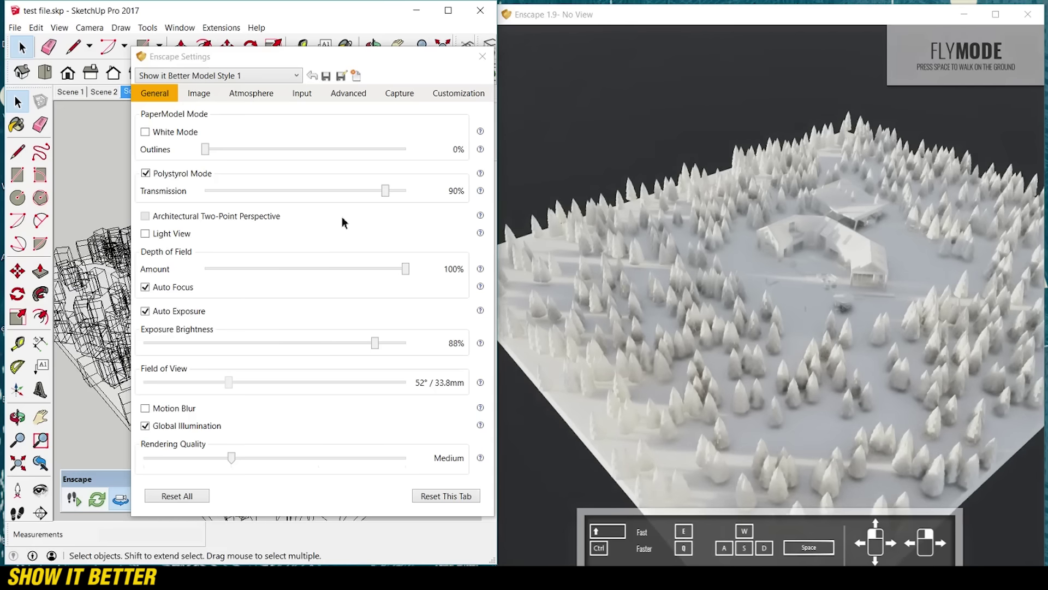
{"action": "mouse_move", "coordinate": [384, 190]}
{"action": "left_mouse_down"}
{"action": "mouse_move", "coordinate": [233, 192]}
{"action": "mouse_move", "coordinate": [439, 193]}
{"action": "mouse_move", "coordinate": [238, 191]}
{"action": "mouse_move", "coordinate": [329, 192]}
{"action": "mouse_move", "coordinate": [210, 204]}
{"action": "mouse_move", "coordinate": [437, 227]}
{"action": "mouse_move", "coordinate": [398, 192]}
{"action": "mouse_move", "coordinate": [133, 210]}
{"action": "mouse_move", "coordinate": [422, 225]}
{"action": "left_mouse_up"}
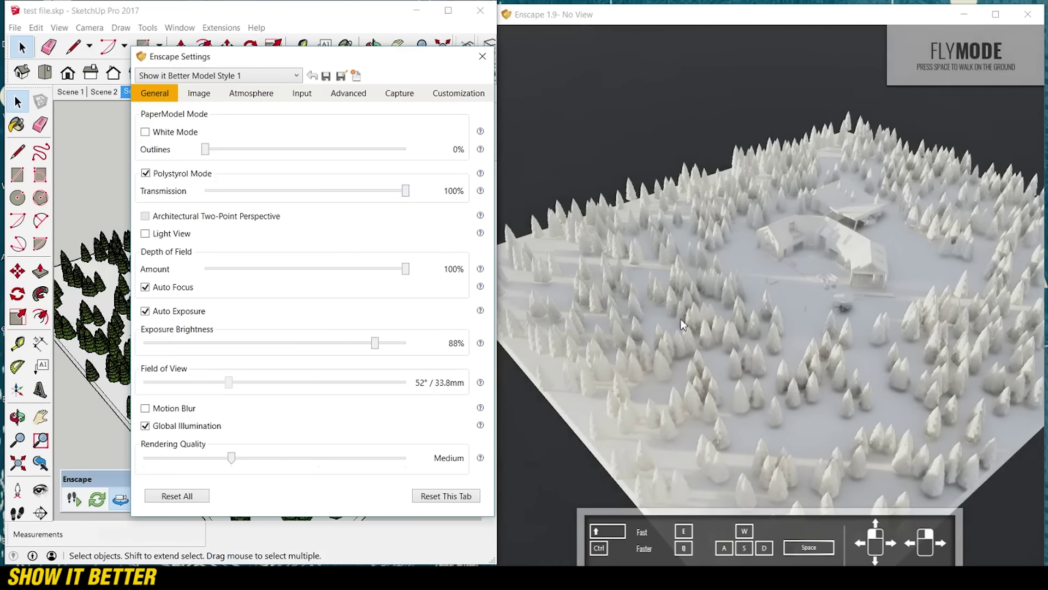
Raise the image saturation and lower the color temperature to give the rendering a warmer tone.
{"action": "left_click", "coordinate": [212, 97]}
{"action": "left_click_drag", "start_coordinate": [192, 209], "coordinate": [265, 211]}
{"action": "left_click_drag", "start_coordinate": [405, 246], "coordinate": [279, 247]}
{"action": "left_click_drag", "start_coordinate": [263, 207], "coordinate": [280, 207]}
Set the sun brightness to 91% and the cloud density to 37%, and shift the time of day in the rendering.
{"action": "left_click", "coordinate": [253, 94]}
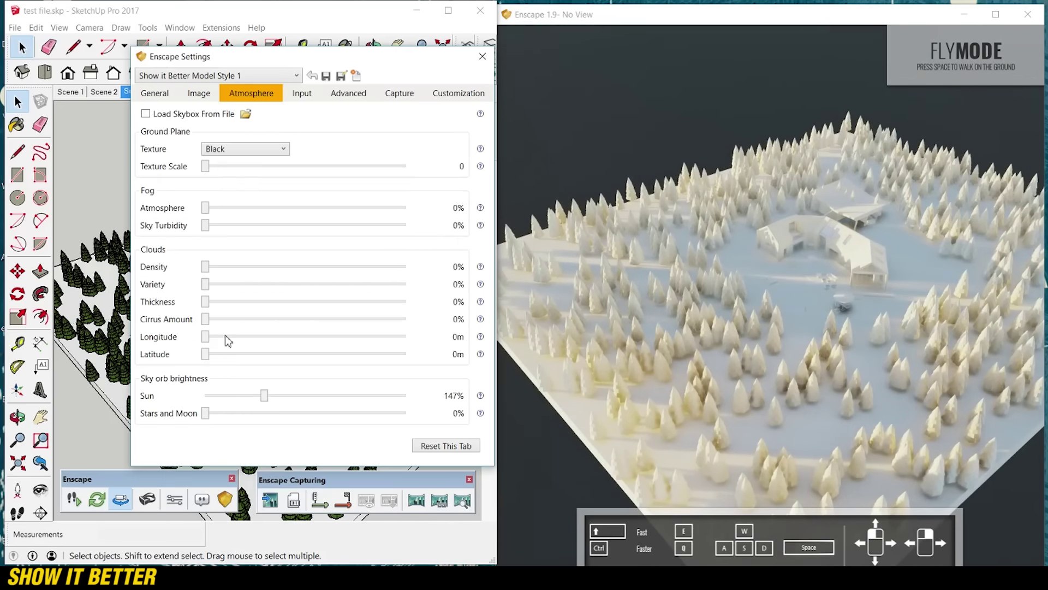
{"action": "left_click_drag", "start_coordinate": [266, 401], "coordinate": [242, 400]}
{"action": "left_click_drag", "start_coordinate": [205, 266], "coordinate": [279, 269]}
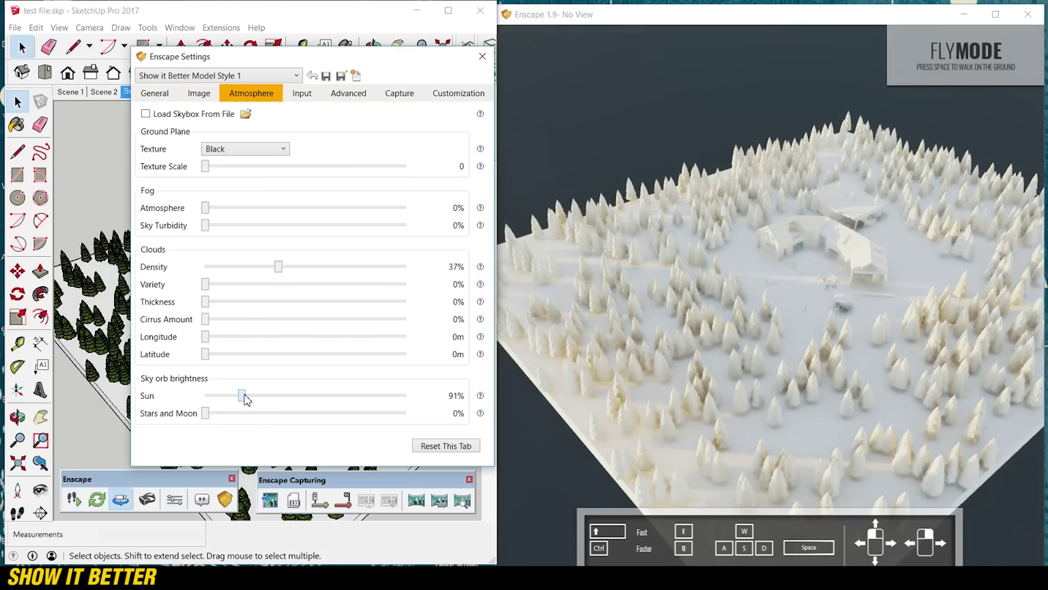
{"action": "right_click_drag", "start_coordinate": [708, 375], "coordinate": [714, 375], "text": "shift"}
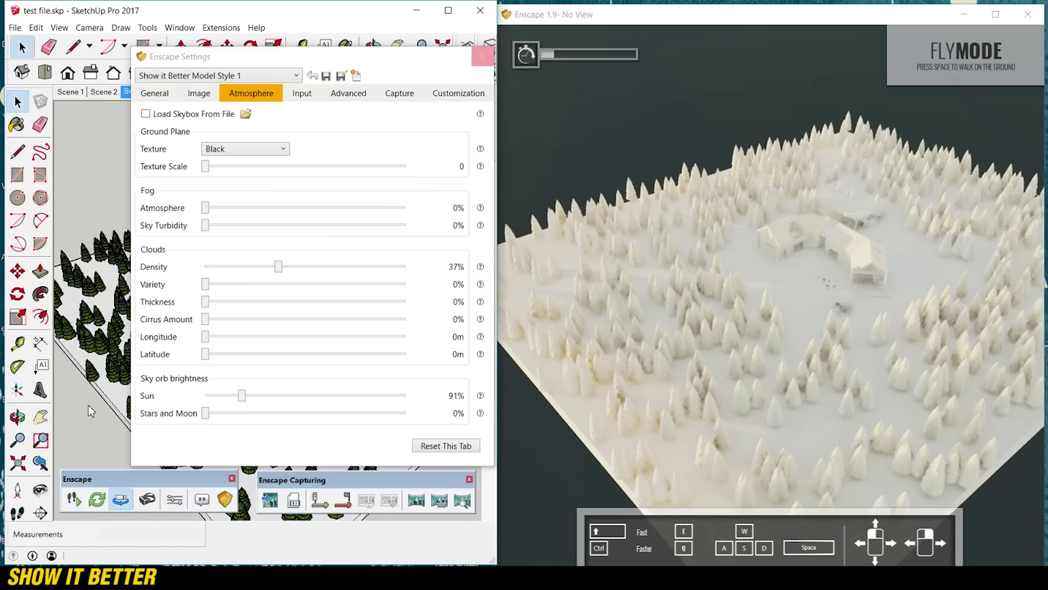
{"action": "mouse_move", "coordinate": [74, 391]}
{"action": "middle_mouse_down"}
{"action": "mouse_move", "coordinate": [82, 416]}
{"action": "mouse_move", "coordinate": [114, 432]}
{"action": "mouse_move", "coordinate": [102, 391]}
{"action": "middle_mouse_up"}
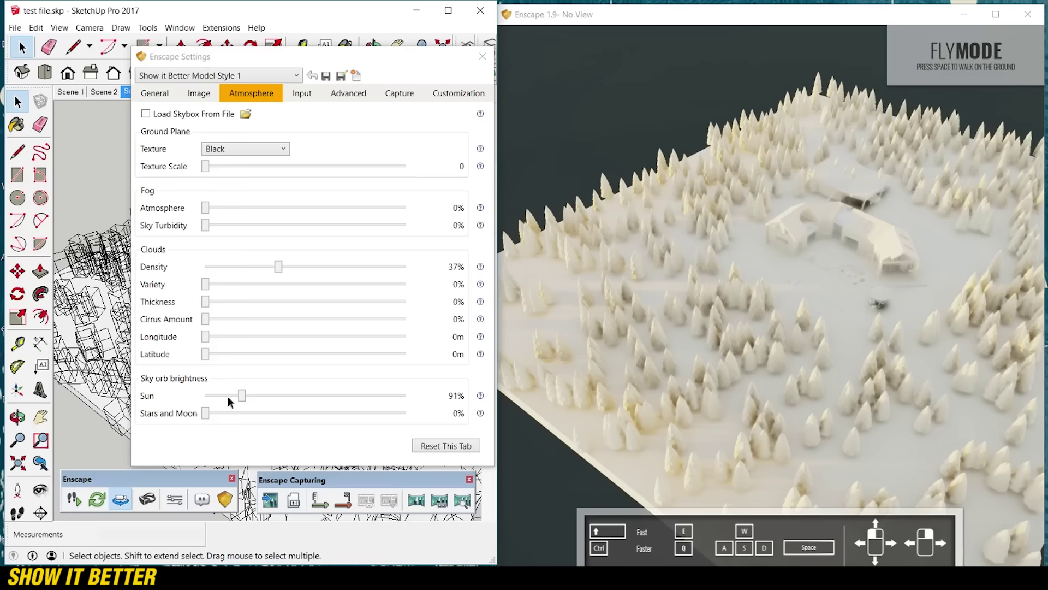
Set the sun brightness to 178% and the cloud density to 79%, and lower the exposure brightness slightly.
{"action": "left_click_drag", "start_coordinate": [242, 397], "coordinate": [279, 399]}
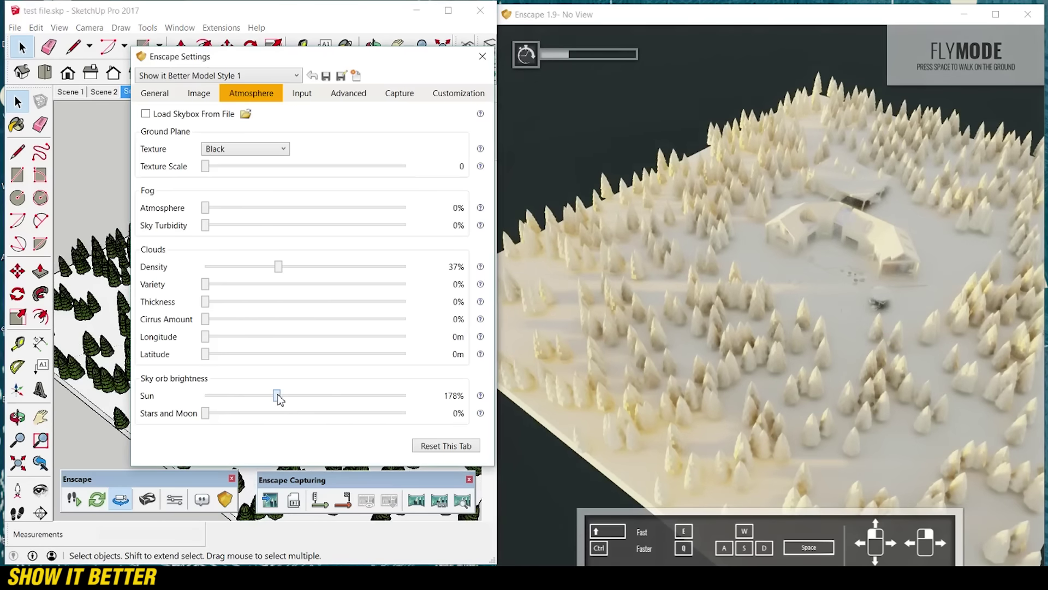
{"action": "left_click_drag", "start_coordinate": [280, 271], "coordinate": [365, 276]}
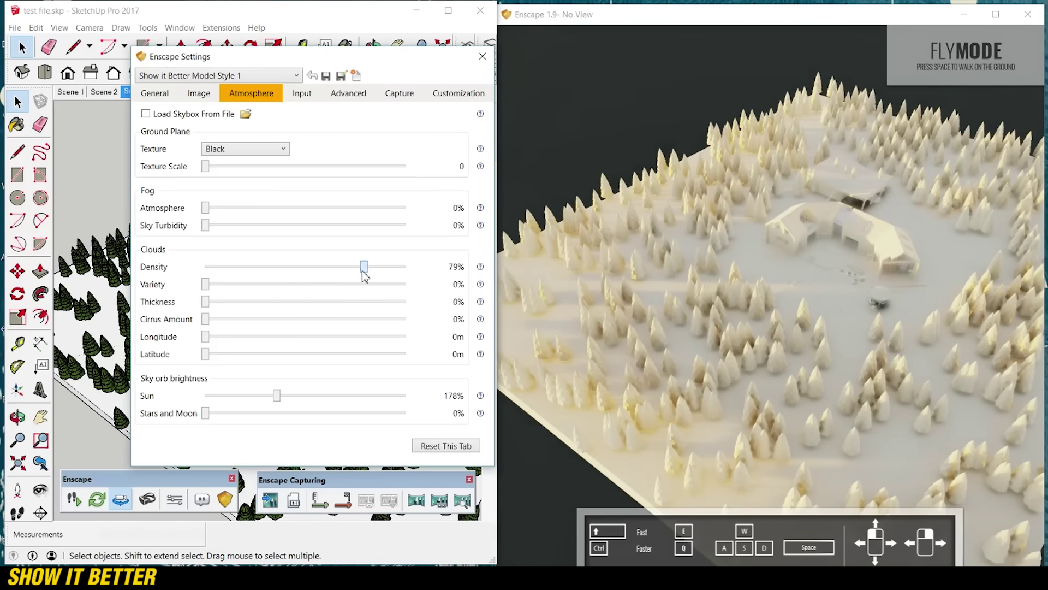
{"action": "left_click", "coordinate": [160, 95]}
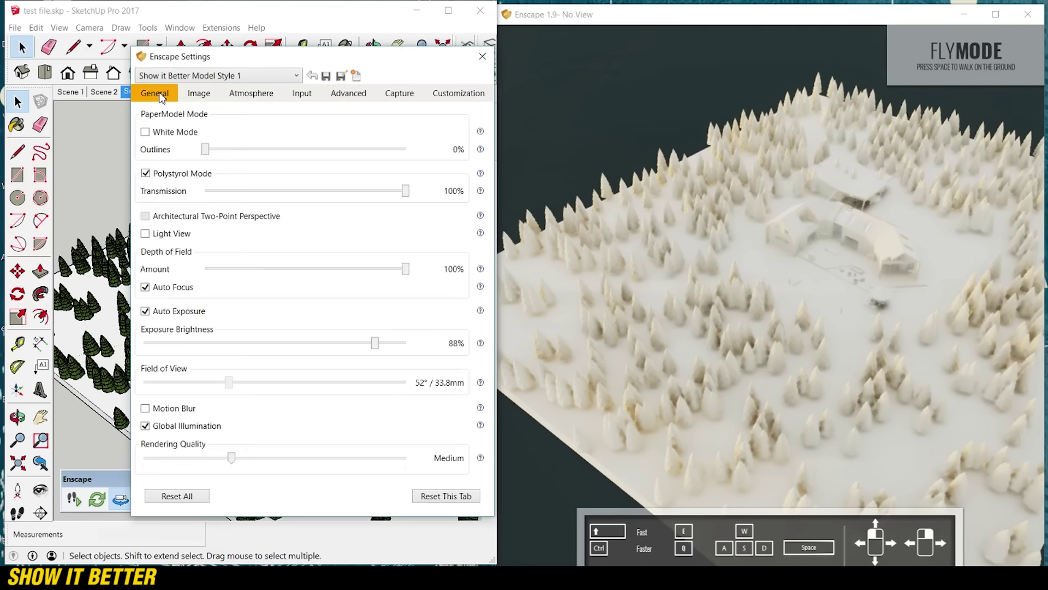
{"action": "left_click", "coordinate": [361, 343]}
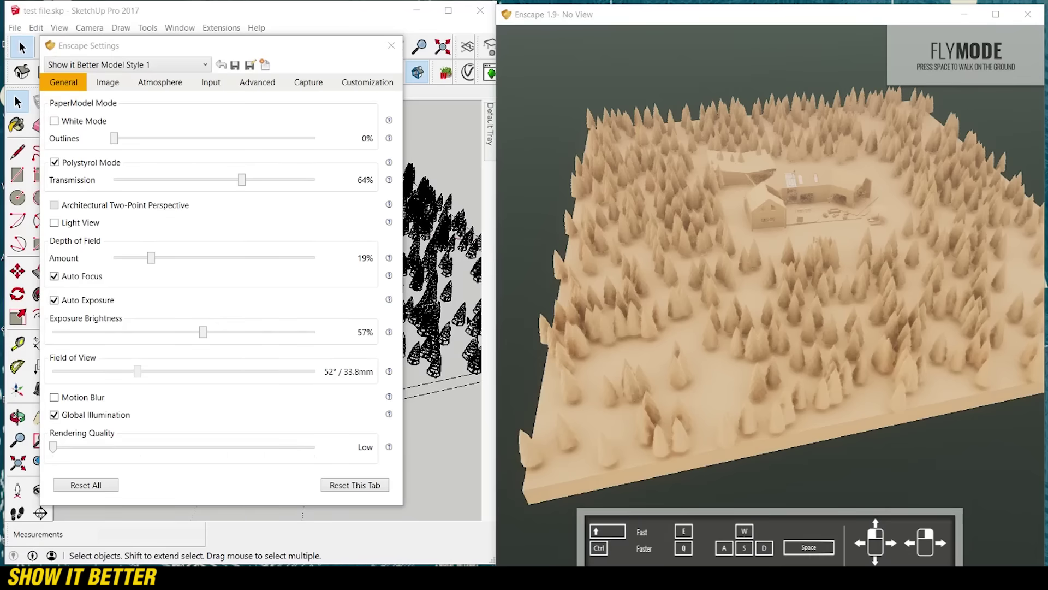
Set the color temperature to 15000K, bloom to 0% and saturation to 107% for a closer view of the house.
{"action": "mouse_move", "coordinate": [445, 314]}
{"action": "middle_mouse_down"}
{"action": "mouse_move", "coordinate": [248, 316]}
{"action": "mouse_move", "coordinate": [139, 302]}
{"action": "mouse_move", "coordinate": [157, 216]}
{"action": "mouse_move", "coordinate": [183, 250]}
{"action": "mouse_move", "coordinate": [161, 426]}
{"action": "mouse_move", "coordinate": [151, 315]}
{"action": "mouse_move", "coordinate": [161, 285]}
{"action": "mouse_move", "coordinate": [187, 283]}
{"action": "middle_mouse_up"}
{"action": "key", "text": "space"}
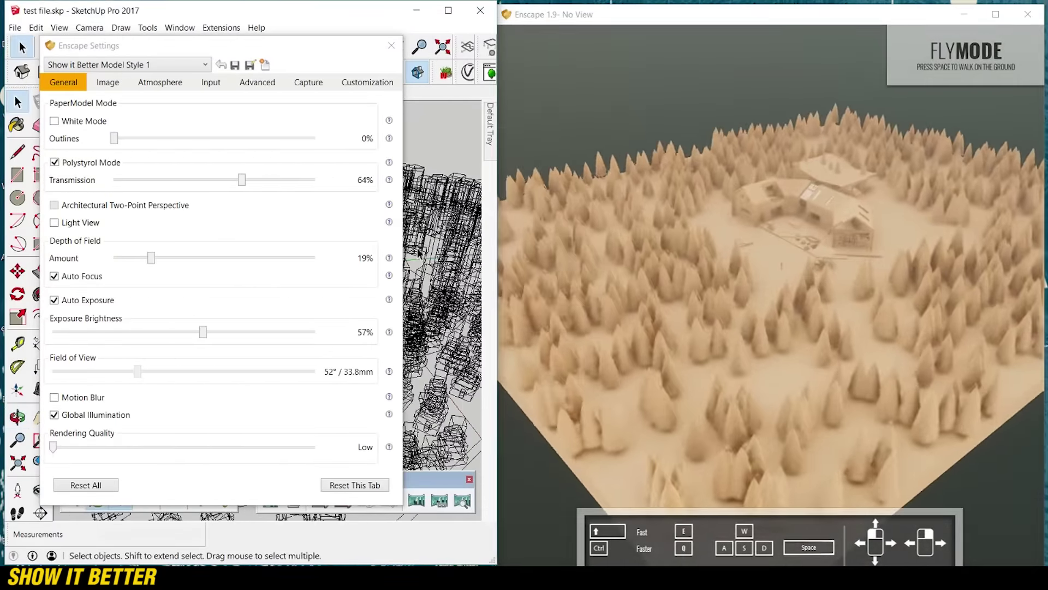
{"action": "scroll", "coordinate": [419, 252], "scroll_direction": "up", "scroll_amount": 3}
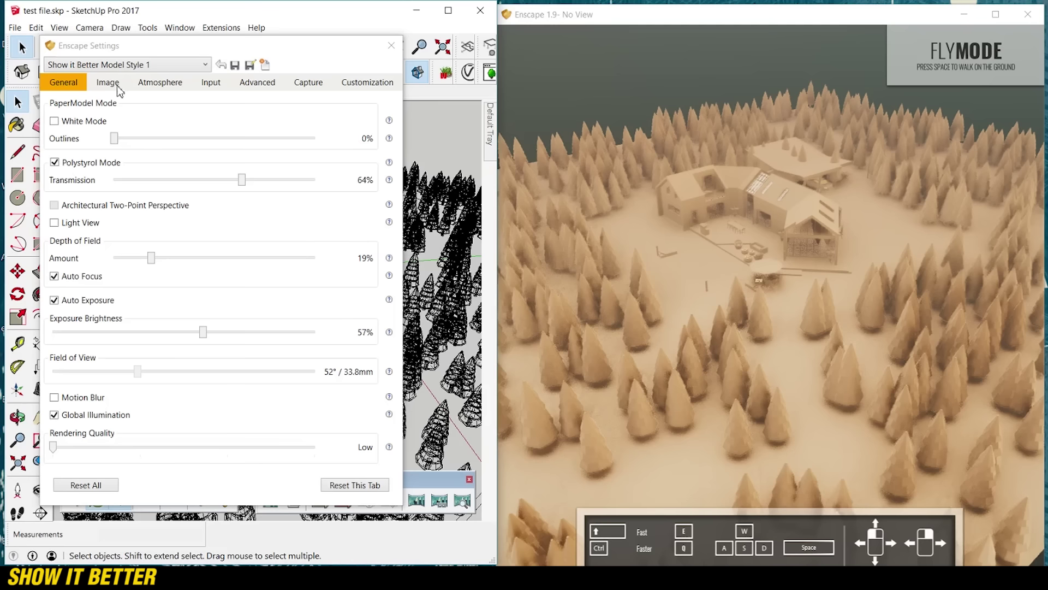
{"action": "left_click", "coordinate": [109, 82]}
{"action": "left_click_drag", "start_coordinate": [231, 238], "coordinate": [139, 242]}
{"action": "mouse_move", "coordinate": [180, 202]}
{"action": "left_mouse_down"}
{"action": "mouse_move", "coordinate": [142, 201]}
{"action": "mouse_move", "coordinate": [180, 201]}
{"action": "mouse_move", "coordinate": [165, 200]}
{"action": "left_mouse_up"}
{"action": "left_click_drag", "start_coordinate": [140, 241], "coordinate": [187, 236]}
{"action": "left_click_drag", "start_coordinate": [68, 274], "coordinate": [44, 275]}
{"action": "left_click_drag", "start_coordinate": [187, 238], "coordinate": [332, 250]}
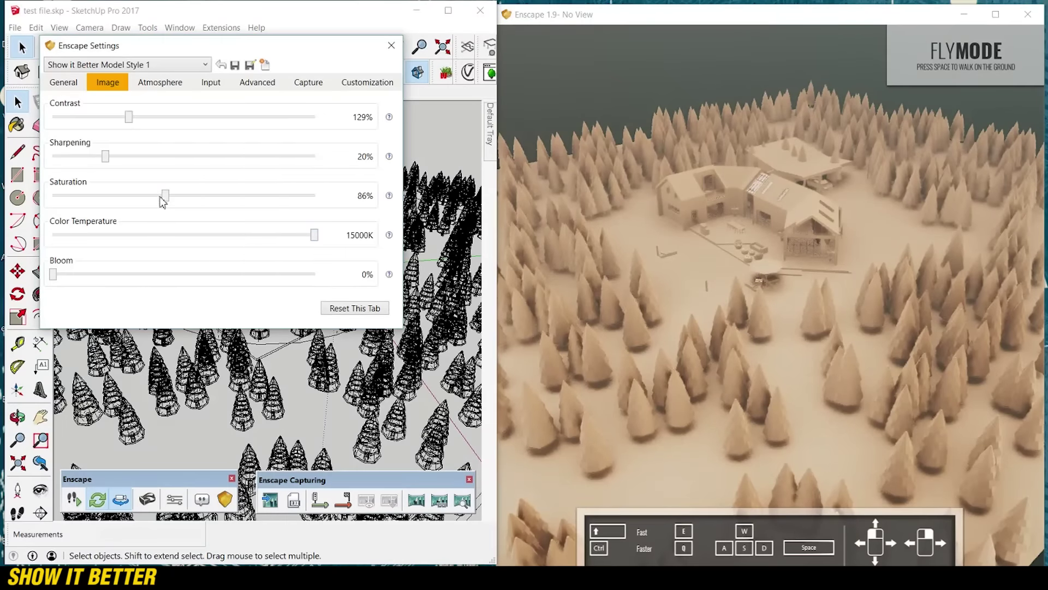
{"action": "left_click_drag", "start_coordinate": [168, 202], "coordinate": [195, 208]}
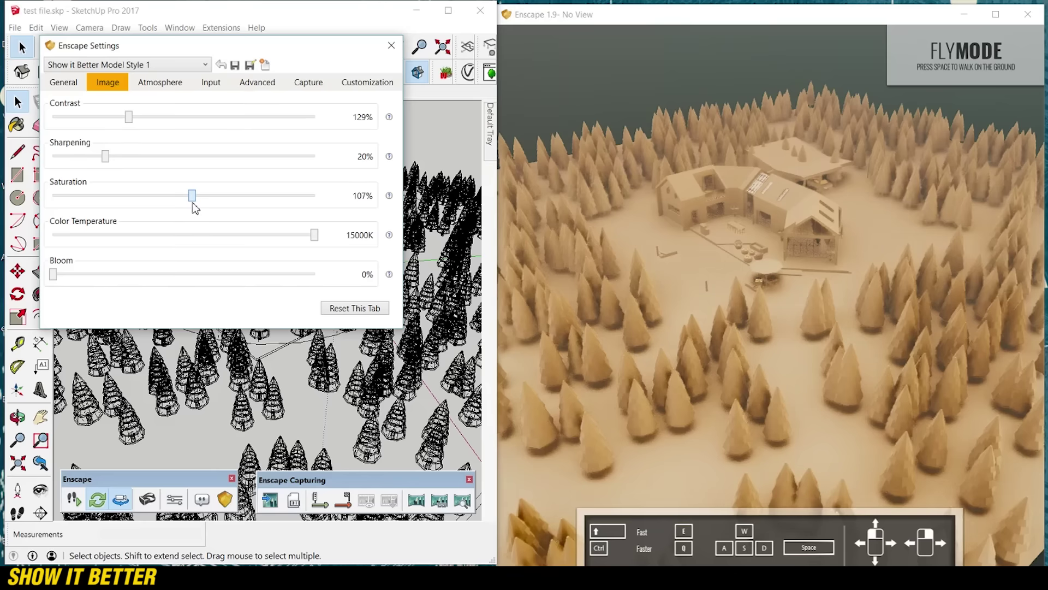
Set the fog's atmosphere amount to 64% and the sky turbidity to 100%.
{"action": "mouse_move", "coordinate": [279, 404]}
{"action": "middle_mouse_down"}
{"action": "mouse_move", "coordinate": [277, 420]}
{"action": "mouse_move", "coordinate": [275, 371]}
{"action": "mouse_move", "coordinate": [296, 389]}
{"action": "mouse_move", "coordinate": [315, 359]}
{"action": "mouse_move", "coordinate": [257, 376]}
{"action": "mouse_move", "coordinate": [305, 372]}
{"action": "middle_mouse_up"}
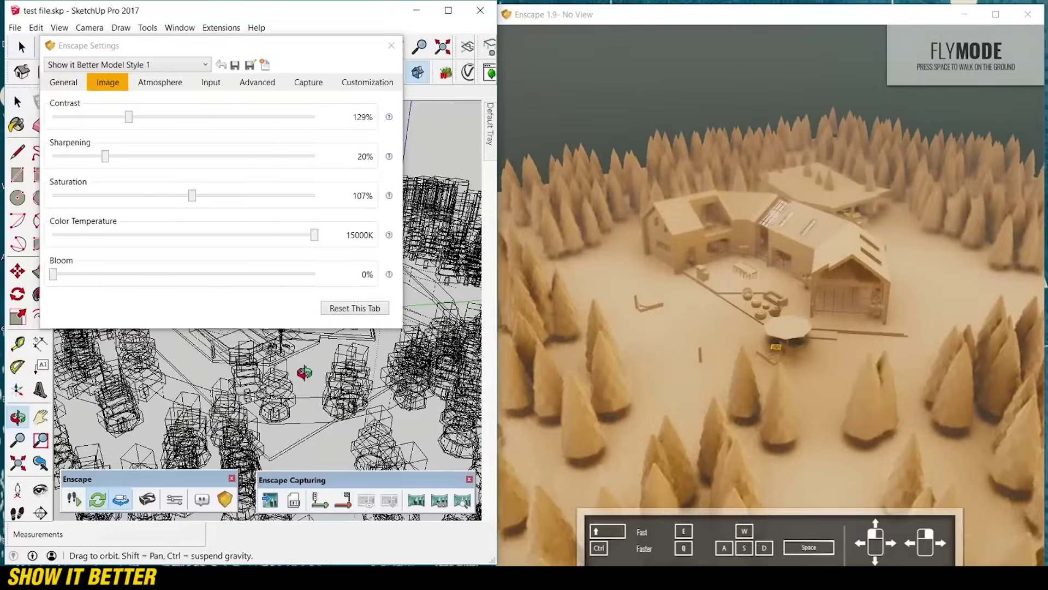
{"action": "key", "text": "space"}
{"action": "left_click", "coordinate": [68, 83]}
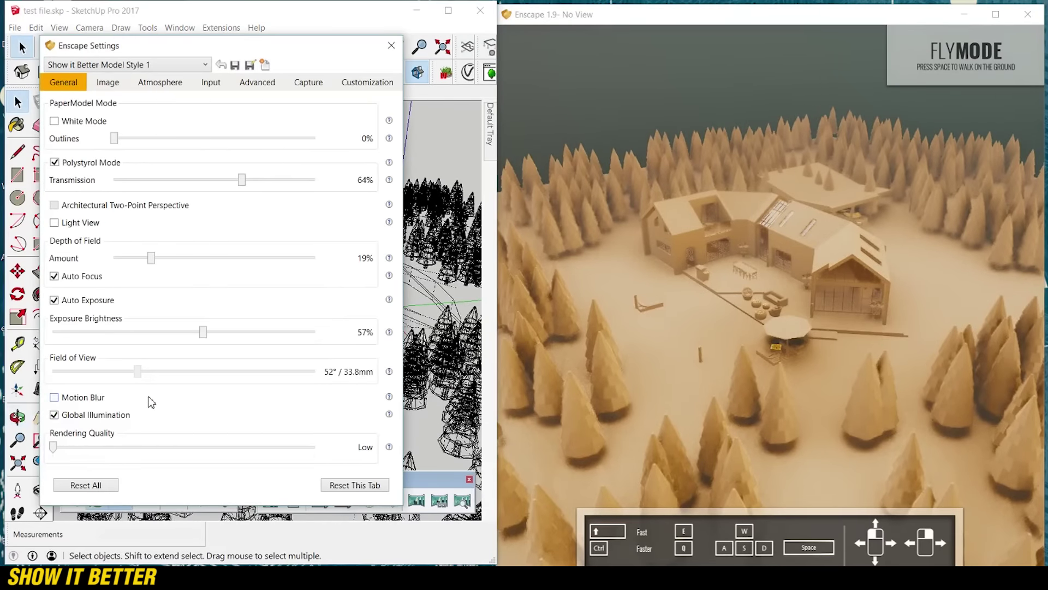
{"action": "left_click", "coordinate": [116, 85]}
{"action": "left_click", "coordinate": [143, 85]}
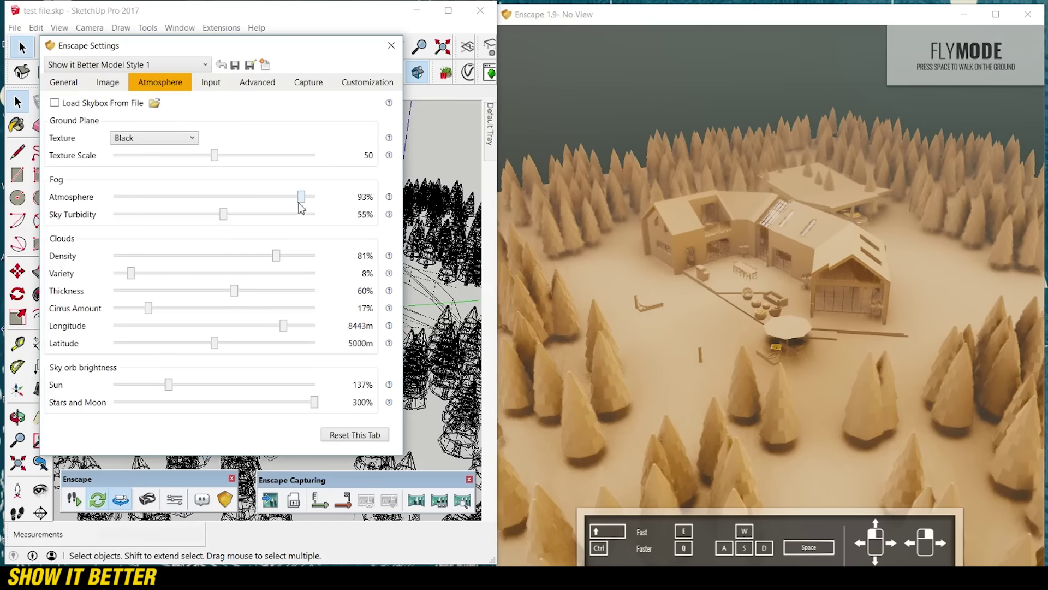
{"action": "mouse_move", "coordinate": [303, 203]}
{"action": "left_mouse_down"}
{"action": "mouse_move", "coordinate": [145, 208]}
{"action": "mouse_move", "coordinate": [271, 205]}
{"action": "mouse_move", "coordinate": [224, 208]}
{"action": "mouse_move", "coordinate": [272, 216]}
{"action": "mouse_move", "coordinate": [145, 218]}
{"action": "mouse_move", "coordinate": [321, 219]}
{"action": "mouse_move", "coordinate": [307, 221]}
{"action": "left_mouse_up"}
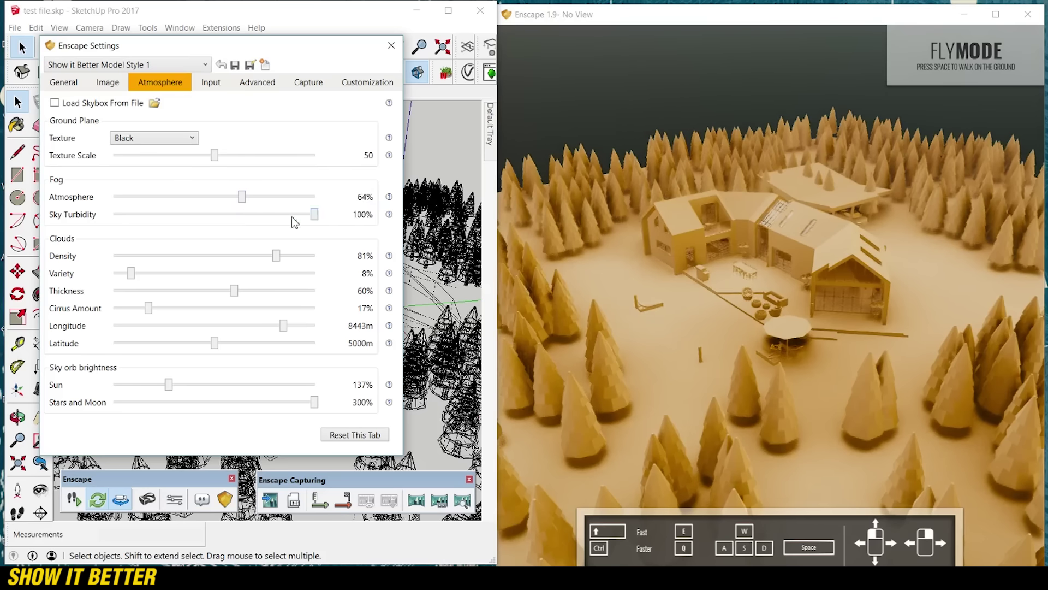
Try a cloud density of 30% for comparison and set the cloud density to 98%.
{"action": "left_click_drag", "start_coordinate": [243, 260], "coordinate": [153, 262]}
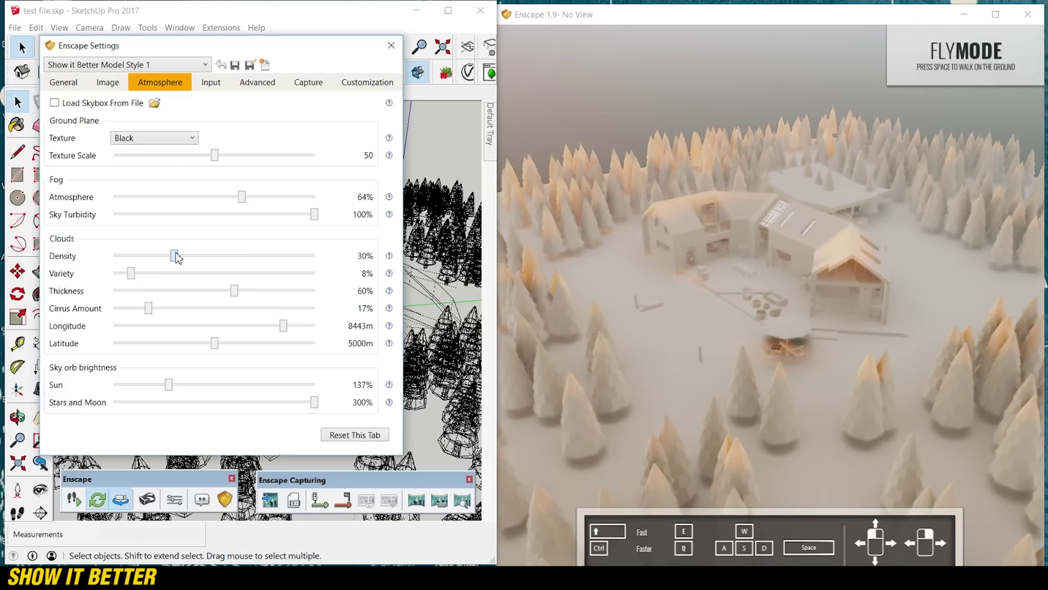
{"action": "left_click_drag", "start_coordinate": [184, 258], "coordinate": [313, 259]}
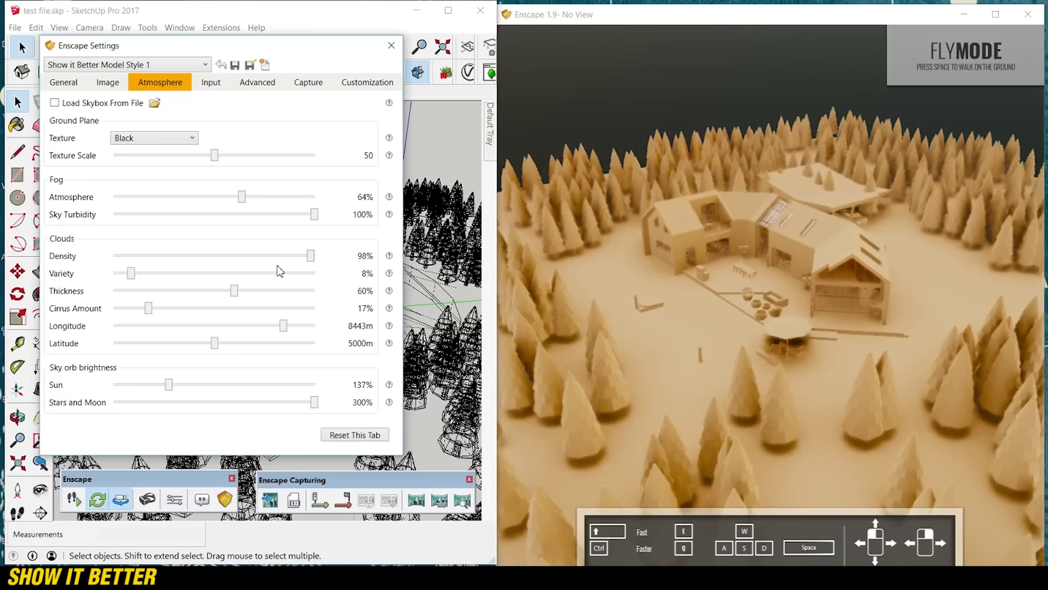
Set the cloud thickness to 0%, the cloud longitude to 0 m and the latitude to 1757 m.
{"action": "left_click_drag", "start_coordinate": [235, 296], "coordinate": [106, 295]}
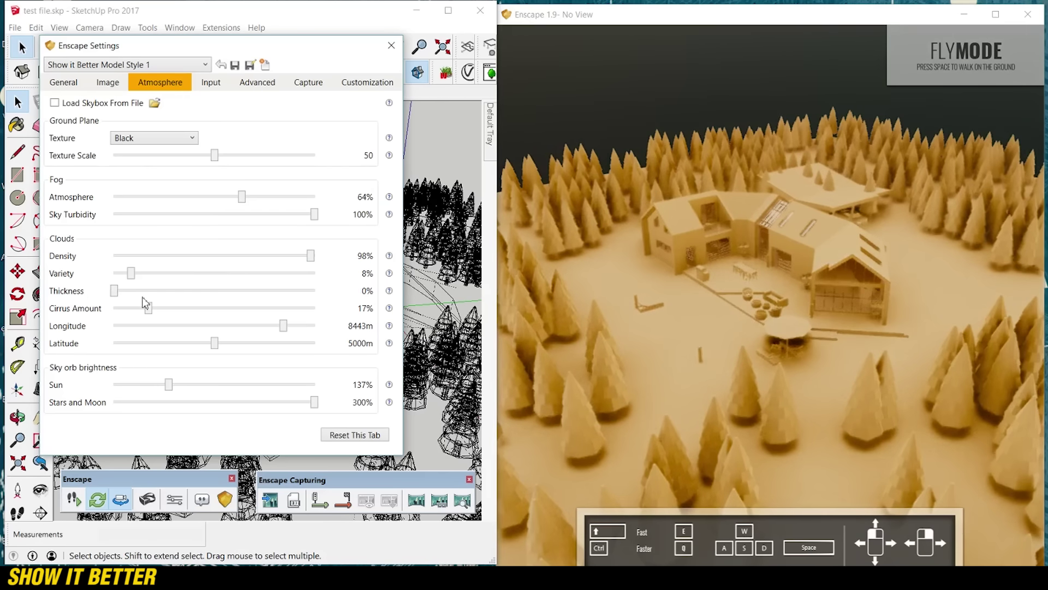
{"action": "left_click_drag", "start_coordinate": [256, 328], "coordinate": [105, 336]}
{"action": "left_click_drag", "start_coordinate": [188, 343], "coordinate": [149, 342]}
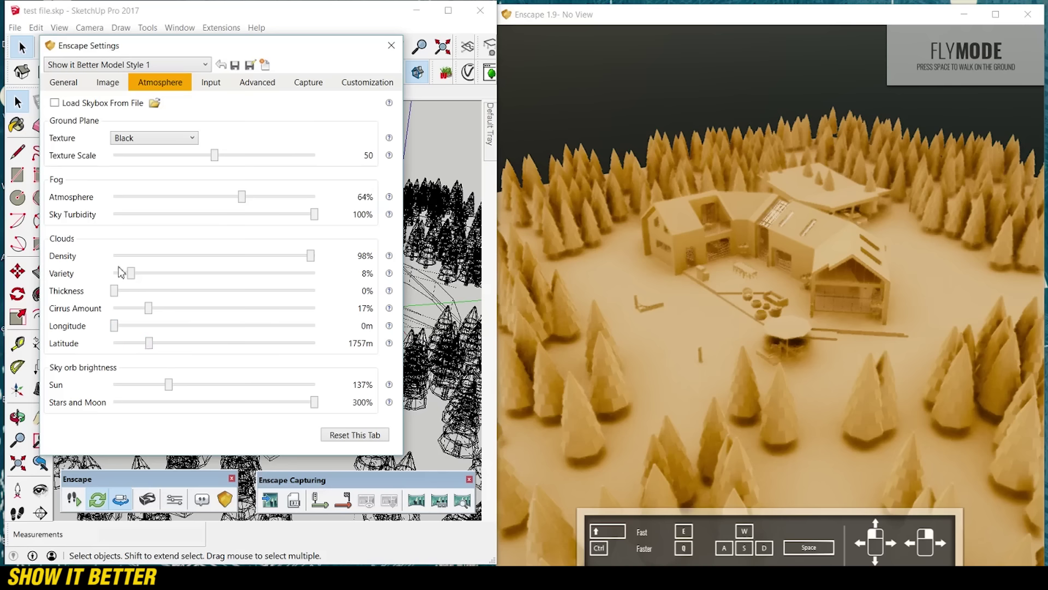
Try a cloud density of 2%, set it to 100% and set the sun brightness to 461%.
{"action": "left_click_drag", "start_coordinate": [306, 262], "coordinate": [117, 266]}
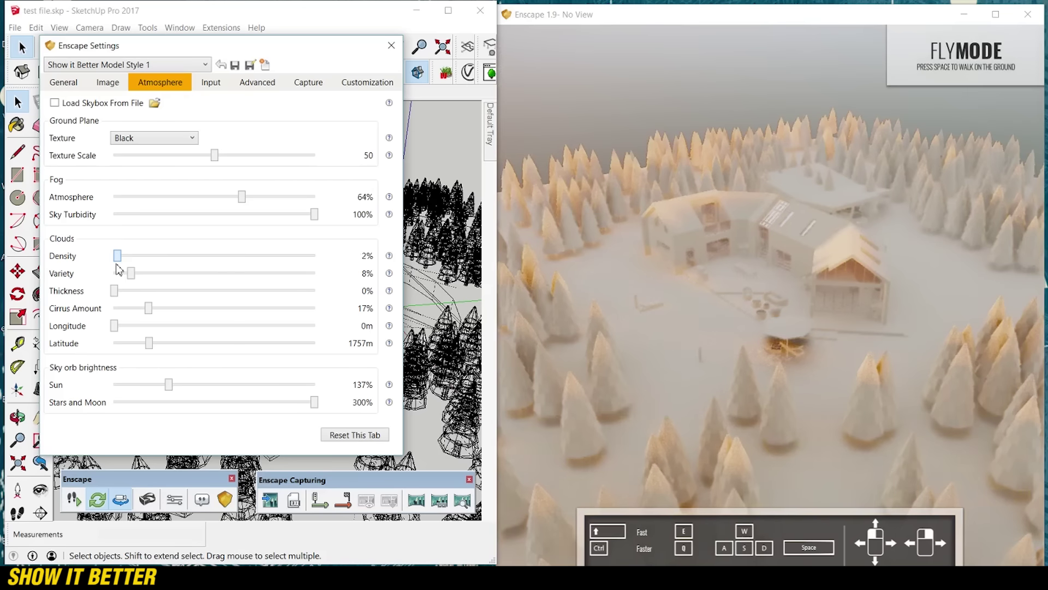
{"action": "left_click_drag", "start_coordinate": [116, 264], "coordinate": [231, 265]}
{"action": "left_click_drag", "start_coordinate": [340, 270], "coordinate": [331, 262]}
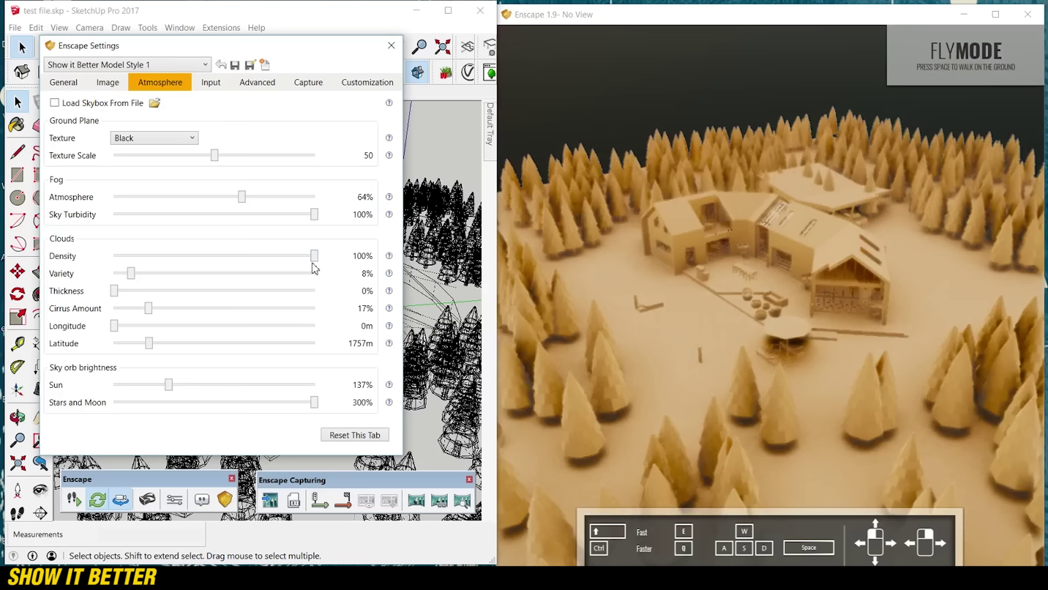
{"action": "left_click_drag", "start_coordinate": [174, 388], "coordinate": [304, 384]}
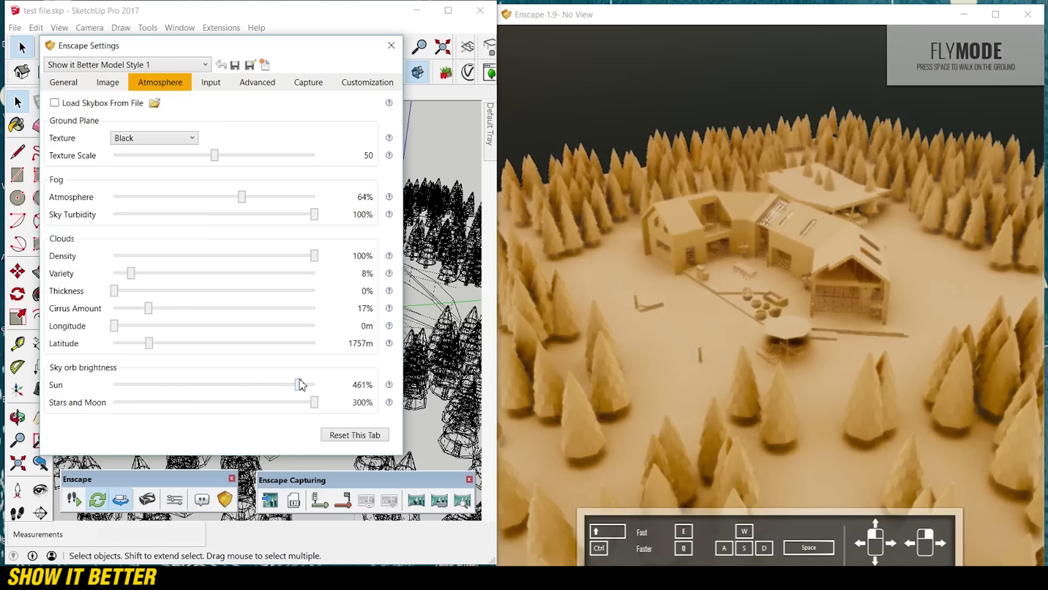
Set the fog's atmosphere amount to 73% and the depth of field amount to 100%.
{"action": "middle_click_drag", "start_coordinate": [418, 322], "coordinate": [428, 352]}
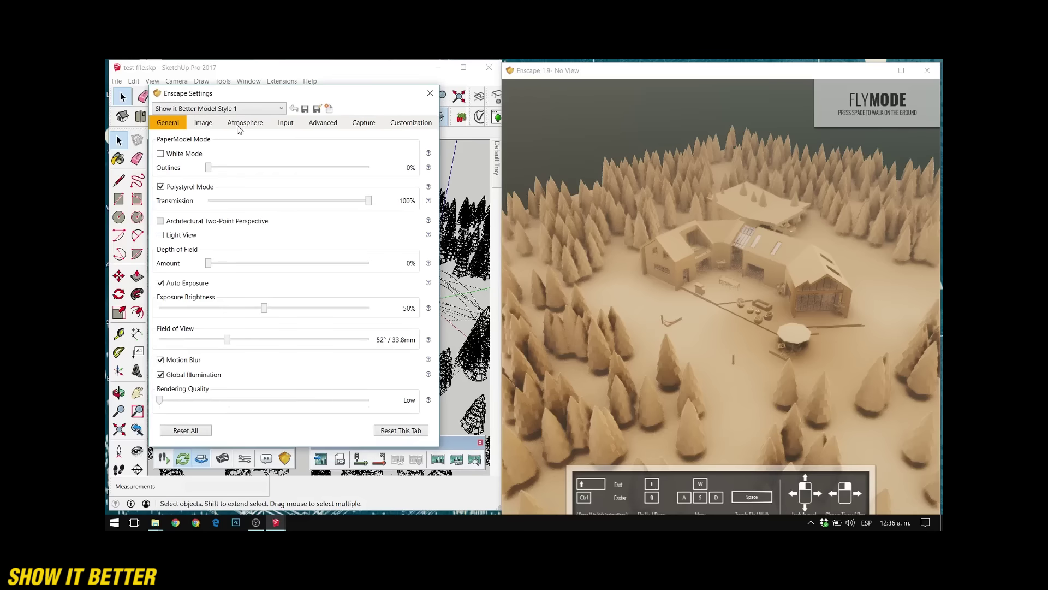
{"action": "left_click", "coordinate": [246, 122]}
{"action": "left_click_drag", "start_coordinate": [359, 214], "coordinate": [327, 218]}
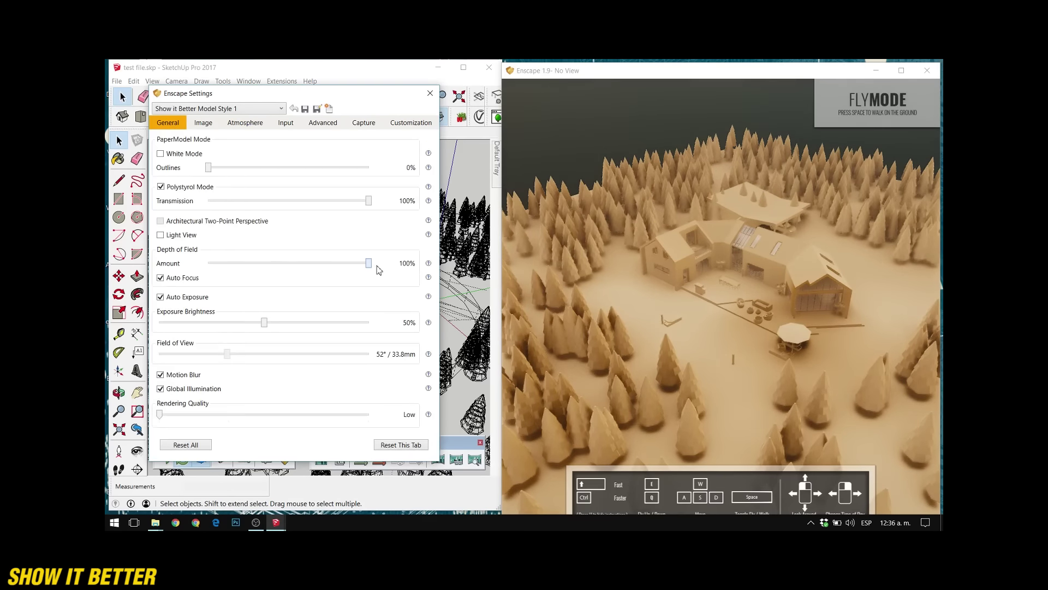
Turn off the depth of field's auto focus and set the focal point to 15.86 m with a 100% amount.
{"action": "left_click", "coordinate": [161, 278]}
{"action": "left_click_drag", "start_coordinate": [281, 291], "coordinate": [326, 295]}
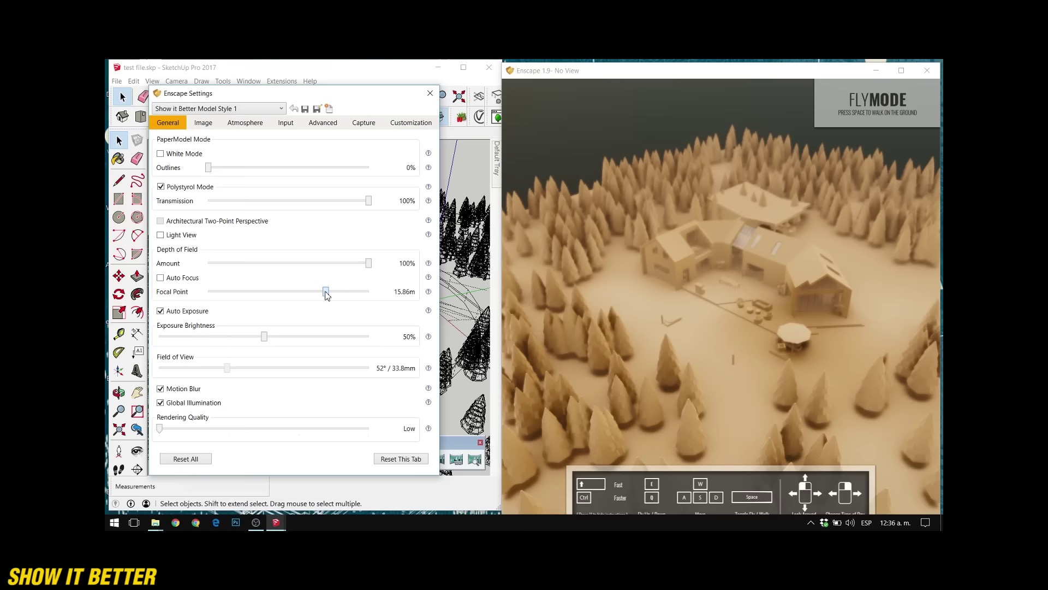
{"action": "left_click", "coordinate": [246, 122]}
{"action": "left_click_drag", "start_coordinate": [338, 267], "coordinate": [363, 263]}
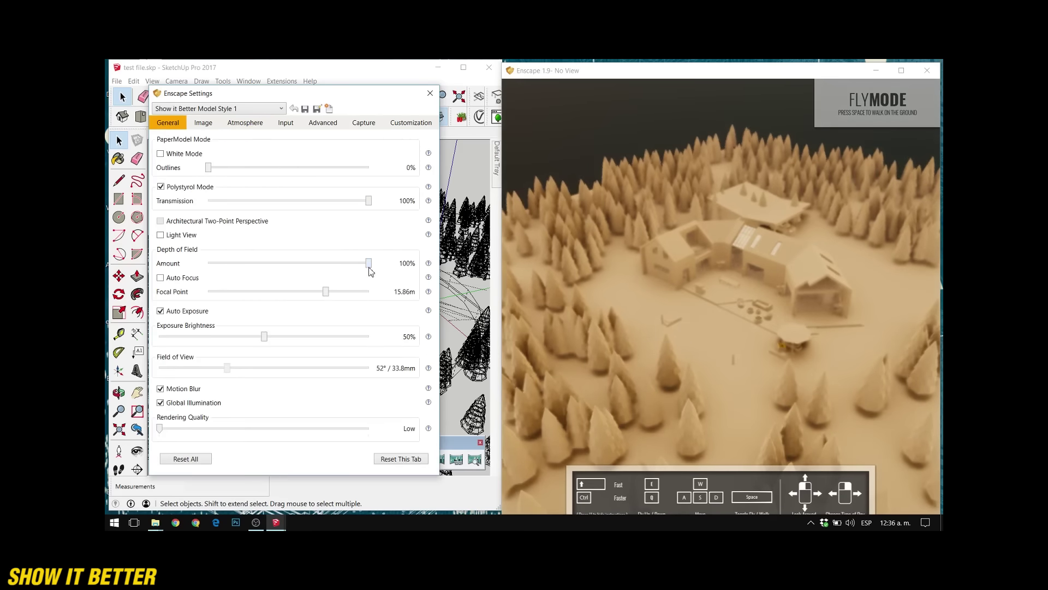
Set the exposure brightness to 78% and turn off motion blur.
{"action": "left_click_drag", "start_coordinate": [264, 336], "coordinate": [324, 338]}
{"action": "mouse_move", "coordinate": [467, 299]}
{"action": "middle_mouse_down"}
{"action": "mouse_move", "coordinate": [469, 314]}
{"action": "mouse_move", "coordinate": [499, 329]}
{"action": "middle_mouse_up"}
{"action": "scroll", "coordinate": [469, 314], "scroll_direction": "down", "scroll_amount": 3}
{"action": "left_click", "coordinate": [161, 388]}
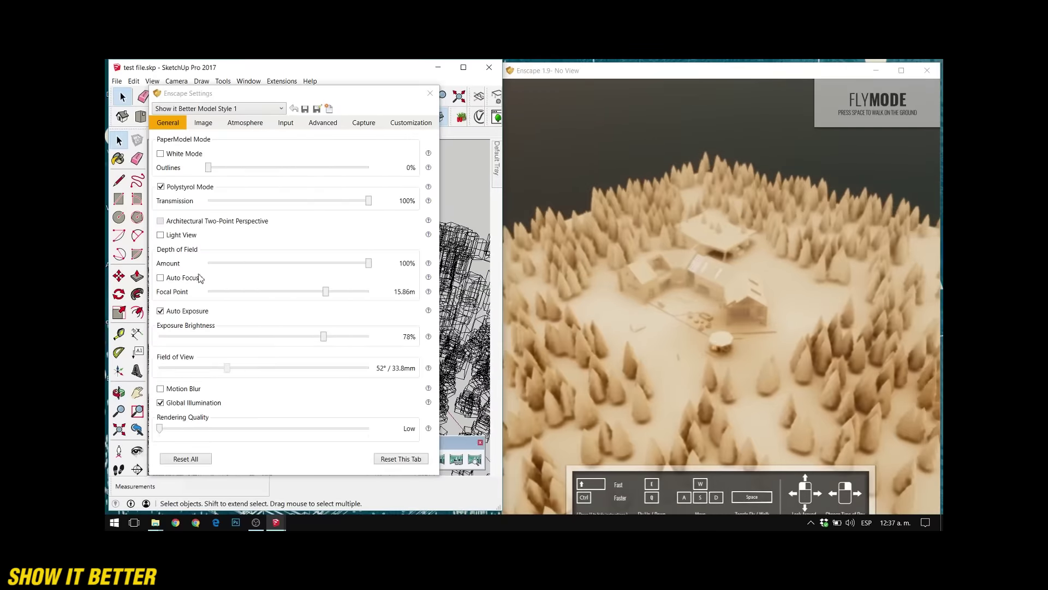
Set the render's color temperature to 10723K for a view of the whole forest base.
{"action": "left_click", "coordinate": [204, 122]}
{"action": "left_click_drag", "start_coordinate": [225, 245], "coordinate": [302, 245]}
{"action": "middle_click_drag", "start_coordinate": [327, 349], "coordinate": [332, 367]}
{"action": "scroll", "coordinate": [331, 364], "scroll_direction": "down", "scroll_amount": 6}
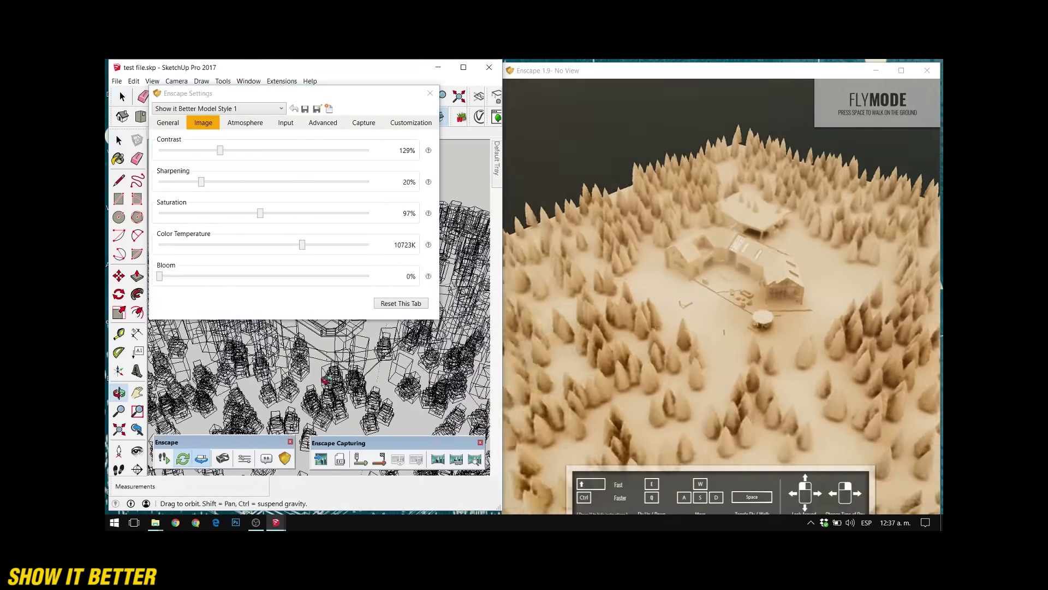
{"action": "key", "text": "space"}
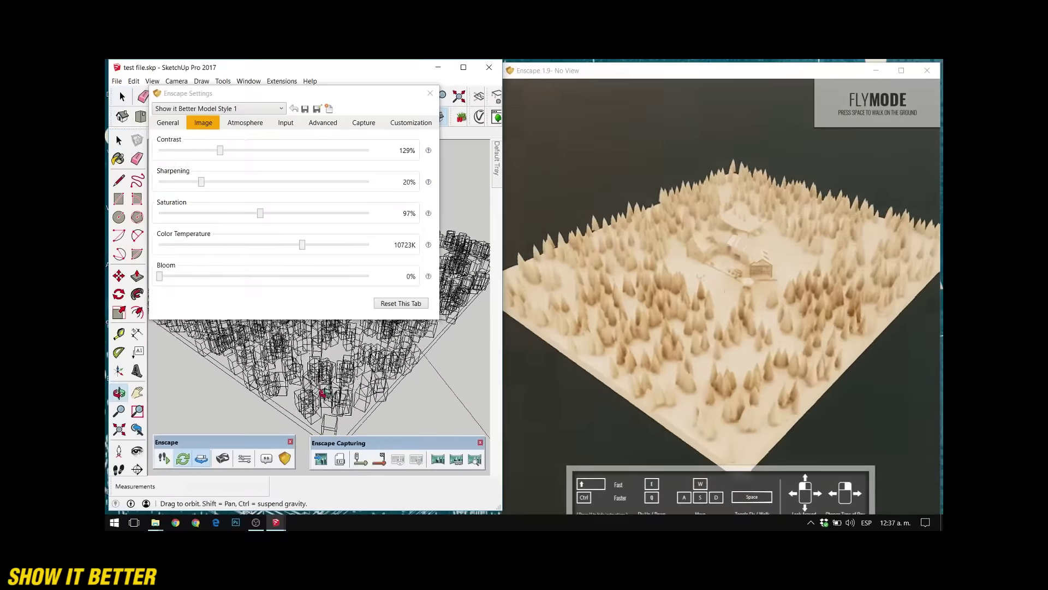
Set the capture resolution to 1080p without automatic naming and save a screenshot of the whole forest model.
{"action": "left_click", "coordinate": [322, 123]}
{"action": "left_click", "coordinate": [363, 122]}
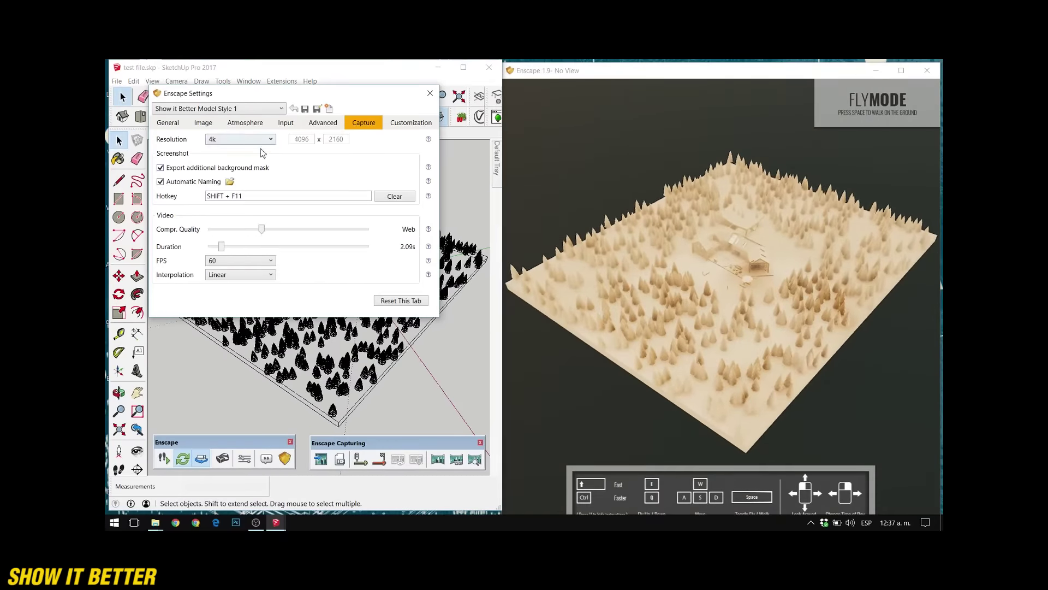
{"action": "left_click", "coordinate": [160, 182]}
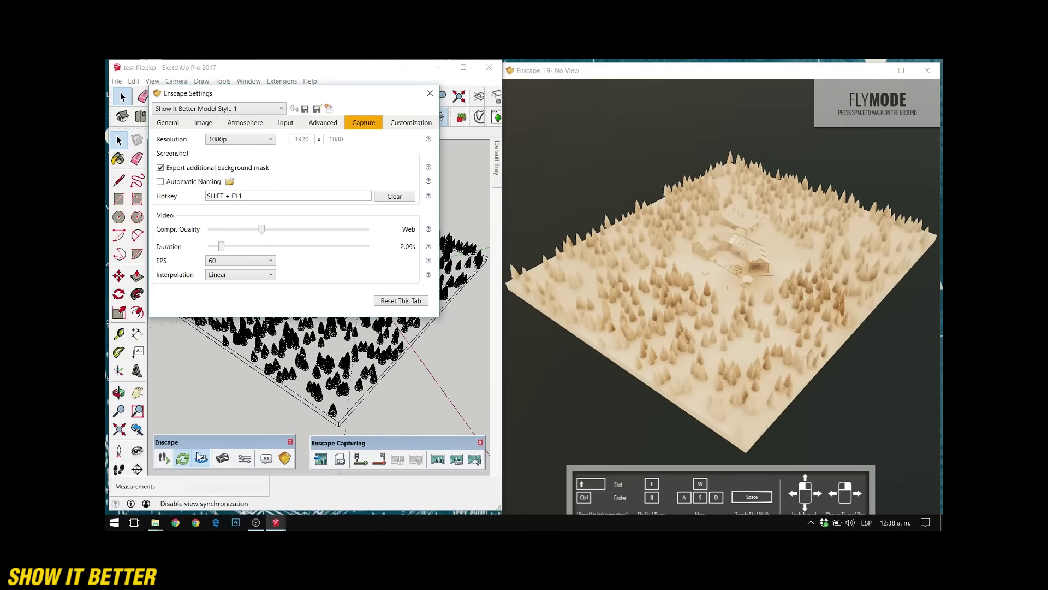
{"action": "left_click", "coordinate": [322, 458]}
{"action": "key", "text": "Escape"}
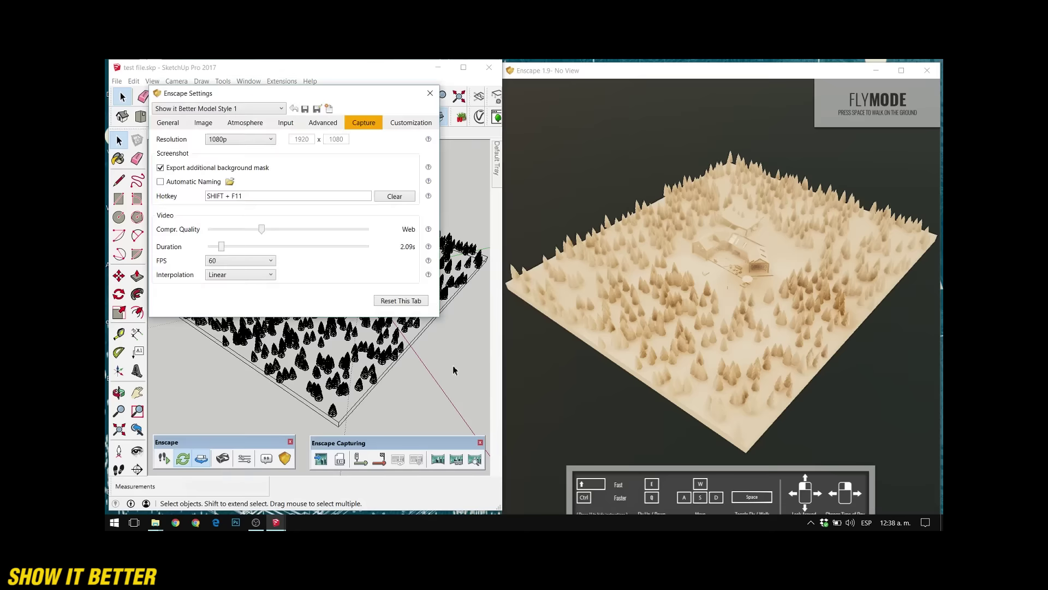
Set the fog's atmosphere amount and the cloud density to 0%.
{"action": "mouse_move", "coordinate": [390, 383]}
{"action": "middle_mouse_down"}
{"action": "mouse_move", "coordinate": [400, 379]}
{"action": "mouse_move", "coordinate": [398, 398]}
{"action": "middle_mouse_up"}
{"action": "left_click", "coordinate": [181, 124]}
{"action": "left_click", "coordinate": [245, 123]}
{"action": "left_click_drag", "start_coordinate": [367, 261], "coordinate": [216, 257]}
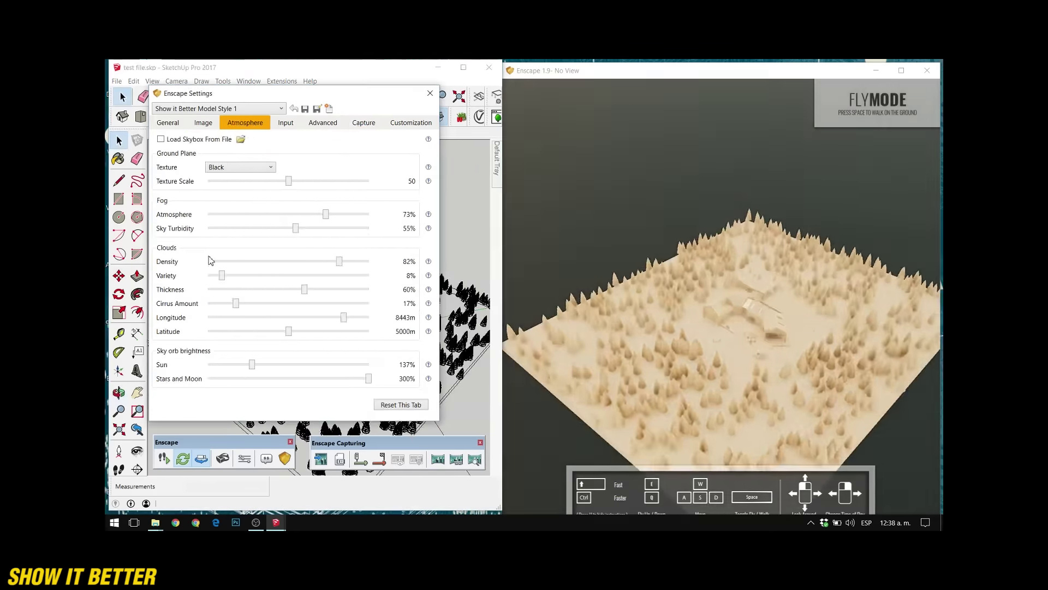
Frame a close view of the house's rear wing with its roof windows and entrance for a new render.
{"action": "left_click_drag", "start_coordinate": [346, 98], "coordinate": [421, 463]}
{"action": "scroll", "coordinate": [328, 333], "scroll_direction": "up", "scroll_amount": 3}
{"action": "mouse_move", "coordinate": [328, 349]}
{"action": "middle_mouse_down"}
{"action": "mouse_move", "coordinate": [286, 276]}
{"action": "mouse_move", "coordinate": [298, 345]}
{"action": "middle_mouse_up"}
{"action": "left_click_drag", "start_coordinate": [327, 458], "coordinate": [329, 321]}
{"action": "left_click_drag", "start_coordinate": [403, 442], "coordinate": [285, 442]}
{"action": "left_click_drag", "start_coordinate": [346, 321], "coordinate": [323, 431]}
{"action": "mouse_move", "coordinate": [314, 322]}
{"action": "middle_mouse_down"}
{"action": "mouse_move", "coordinate": [311, 341]}
{"action": "mouse_move", "coordinate": [303, 295]}
{"action": "middle_mouse_up"}
{"action": "mouse_move", "coordinate": [415, 294]}
{"action": "middle_mouse_down"}
{"action": "mouse_move", "coordinate": [322, 281]}
{"action": "mouse_move", "coordinate": [308, 260]}
{"action": "mouse_move", "coordinate": [349, 246]}
{"action": "middle_mouse_up"}
{"action": "scroll", "coordinate": [322, 276], "scroll_direction": "up", "scroll_amount": 3}
{"action": "mouse_move", "coordinate": [246, 240]}
{"action": "middle_mouse_down"}
{"action": "mouse_move", "coordinate": [240, 284]}
{"action": "mouse_move", "coordinate": [223, 224]}
{"action": "middle_mouse_up"}
{"action": "mouse_move", "coordinate": [366, 264]}
{"action": "middle_mouse_down"}
{"action": "mouse_move", "coordinate": [328, 284]}
{"action": "mouse_move", "coordinate": [325, 299]}
{"action": "middle_mouse_up"}
{"action": "scroll", "coordinate": [328, 287], "scroll_direction": "down", "scroll_amount": 3}
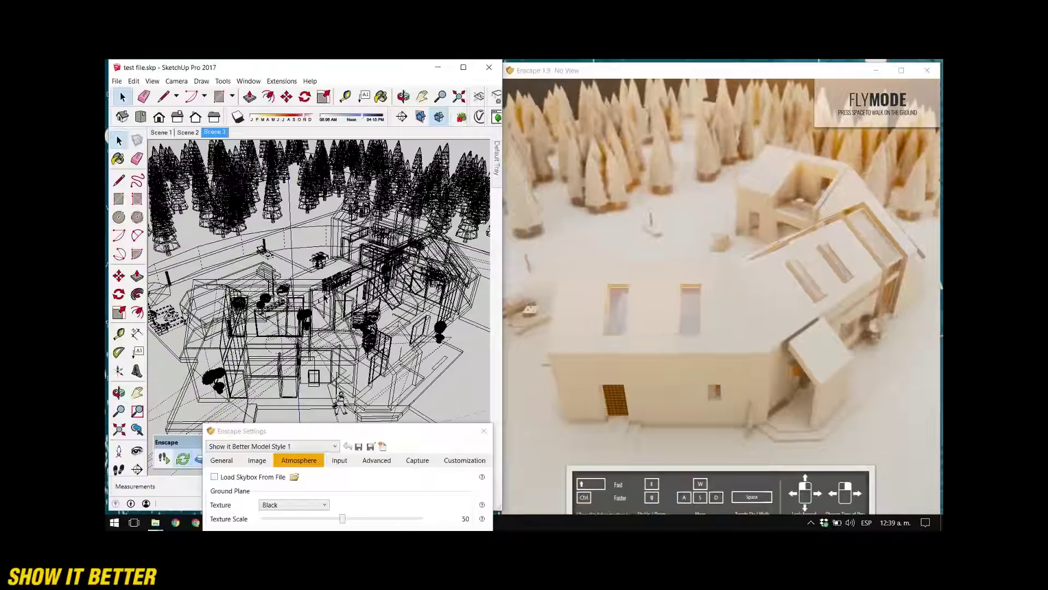
Raise the sun's sky orb brightness to its maximum for the close view of the house.
{"action": "left_click_drag", "start_coordinate": [328, 430], "coordinate": [325, 150]}
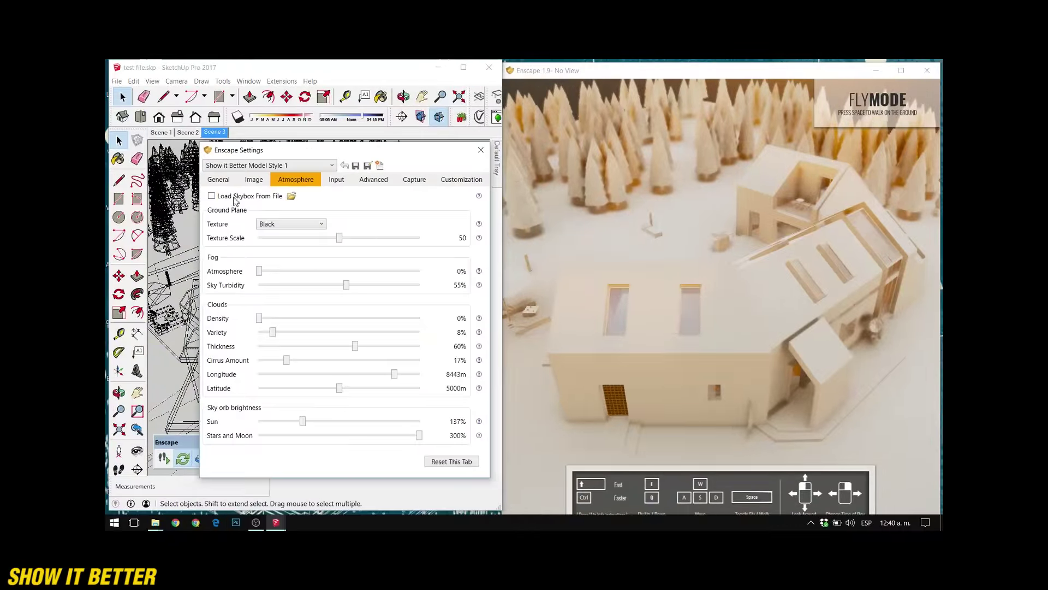
{"action": "left_click", "coordinate": [223, 181]}
{"action": "left_click", "coordinate": [253, 181]}
{"action": "left_click", "coordinate": [290, 181]}
{"action": "left_click_drag", "start_coordinate": [407, 421], "coordinate": [436, 428]}
Turn off auto focus, set the focal point to 11.96 m and save a screenshot of the close view.
{"action": "left_click", "coordinate": [218, 179]}
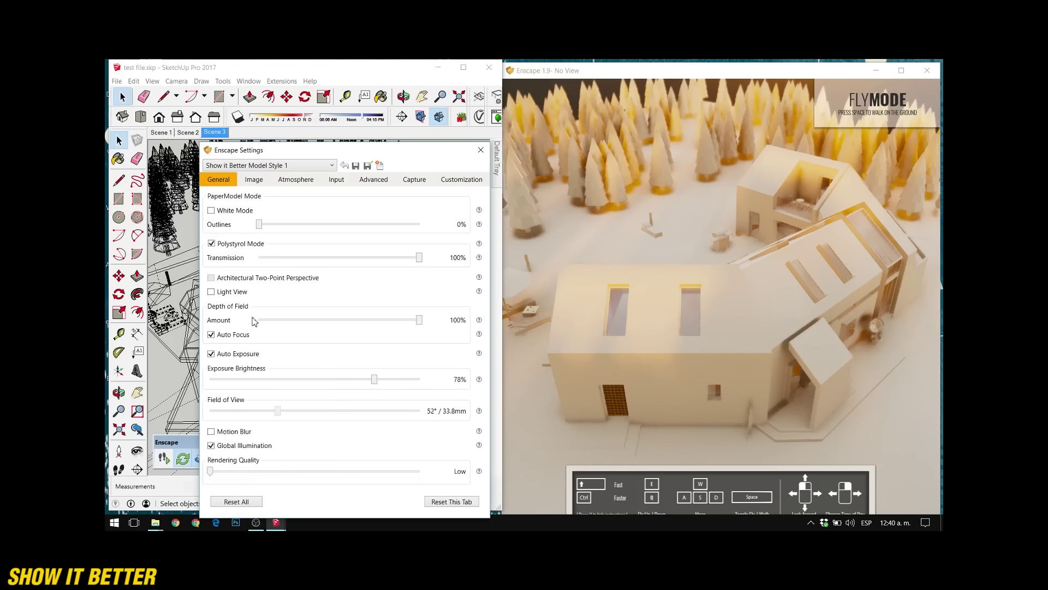
{"action": "left_click", "coordinate": [211, 335]}
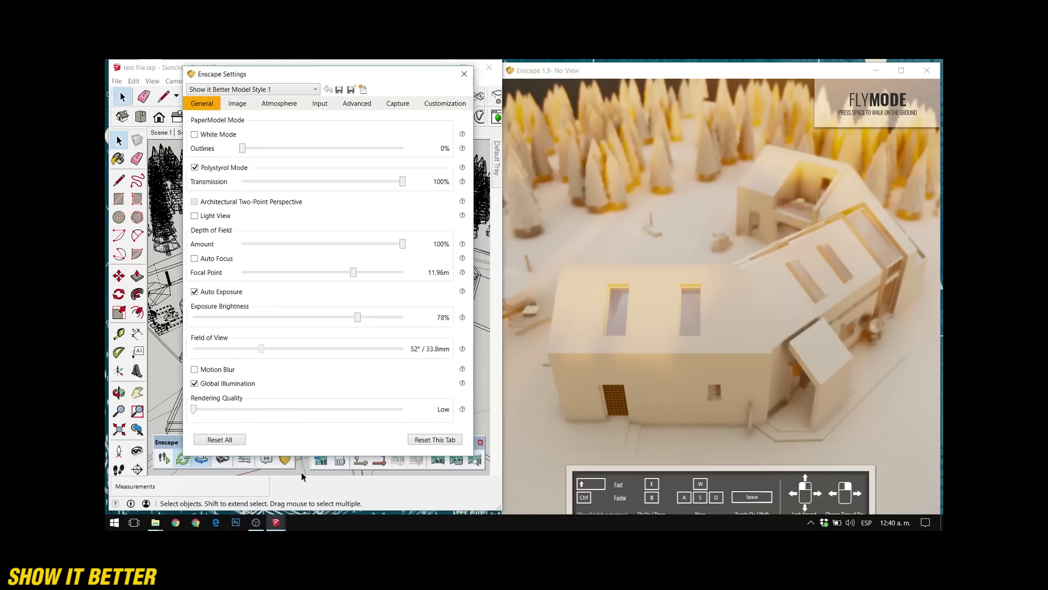
{"action": "left_click", "coordinate": [304, 461]}
{"action": "key", "text": "Return"}
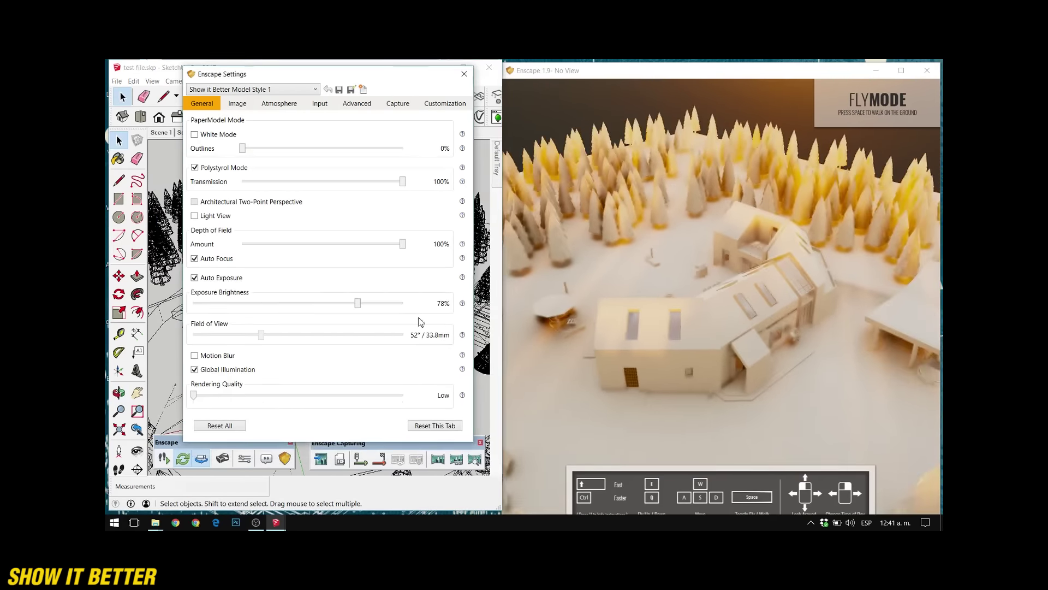
Save a screenshot of the whole house seen from above its rear side.
{"action": "left_click_drag", "start_coordinate": [403, 184], "coordinate": [426, 196]}
{"action": "middle_click_drag", "start_coordinate": [185, 257], "coordinate": [197, 257]}
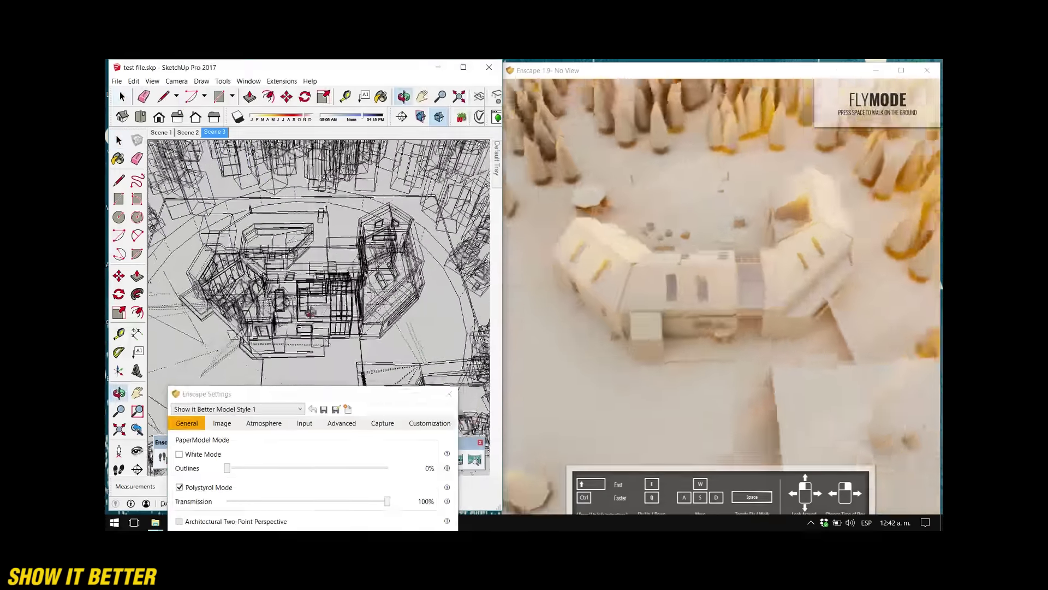
{"action": "left_click_drag", "start_coordinate": [356, 397], "coordinate": [516, 125]}
{"action": "left_click", "coordinate": [323, 459]}
{"action": "left_click", "coordinate": [854, 495]}
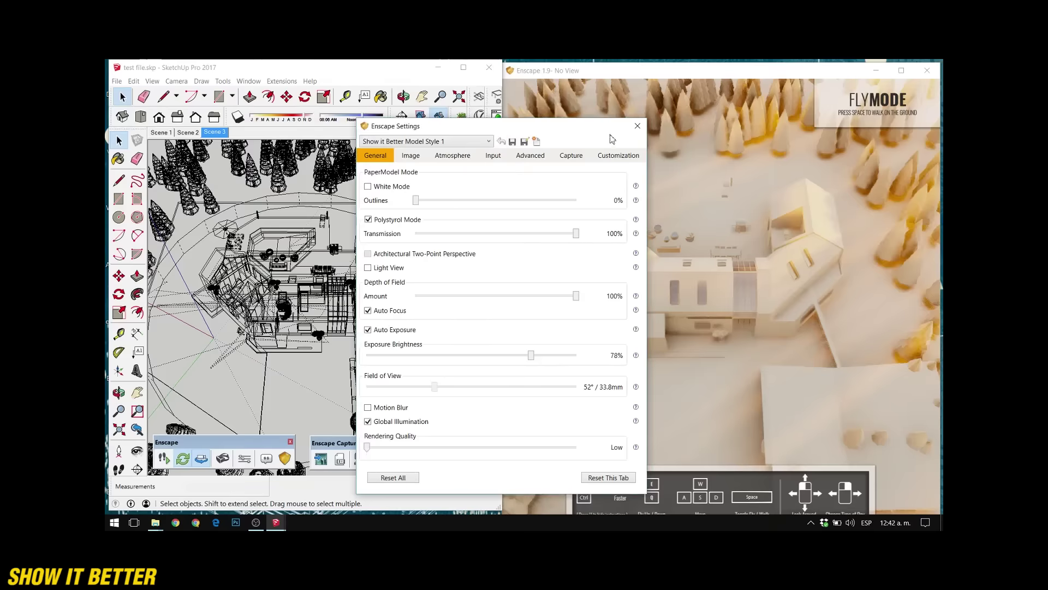
Try outlines of 71% on the model and set them back to 0%.
{"action": "left_click_drag", "start_coordinate": [591, 125], "coordinate": [443, 121]}
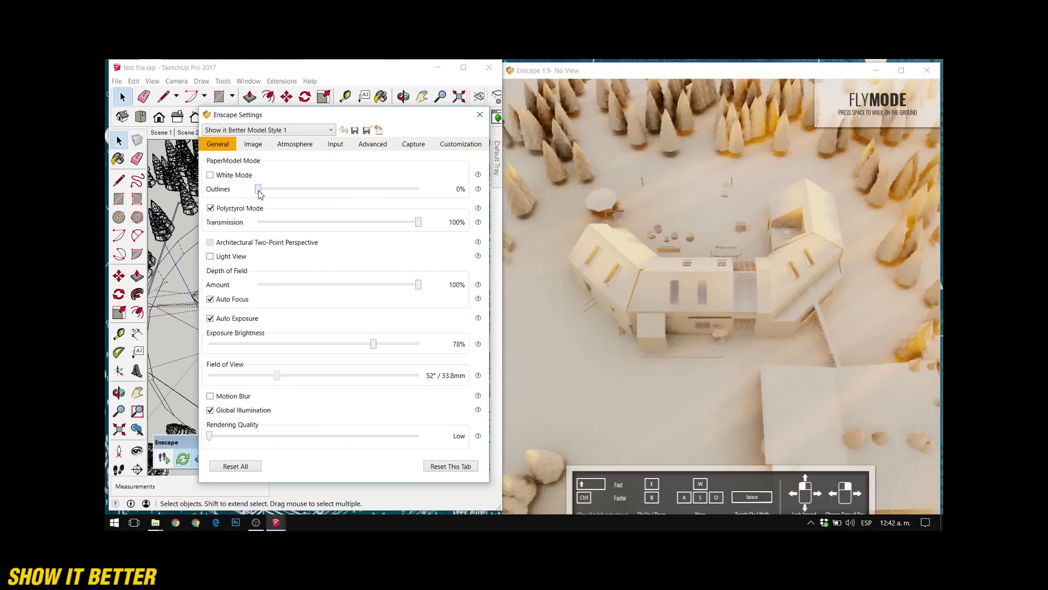
{"action": "left_click_drag", "start_coordinate": [258, 189], "coordinate": [372, 190]}
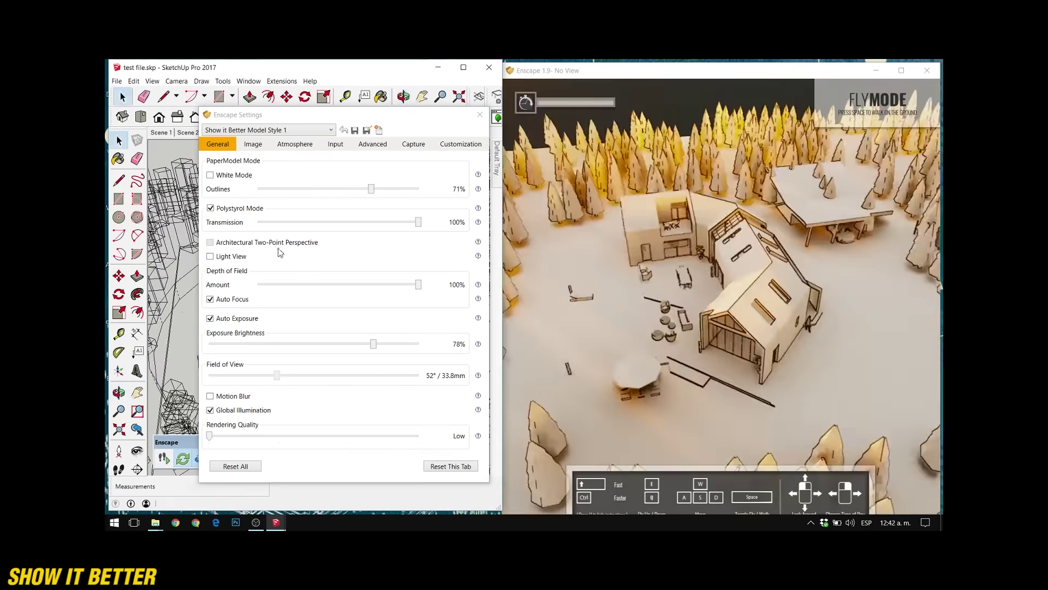
{"action": "left_click_drag", "start_coordinate": [371, 189], "coordinate": [257, 190]}
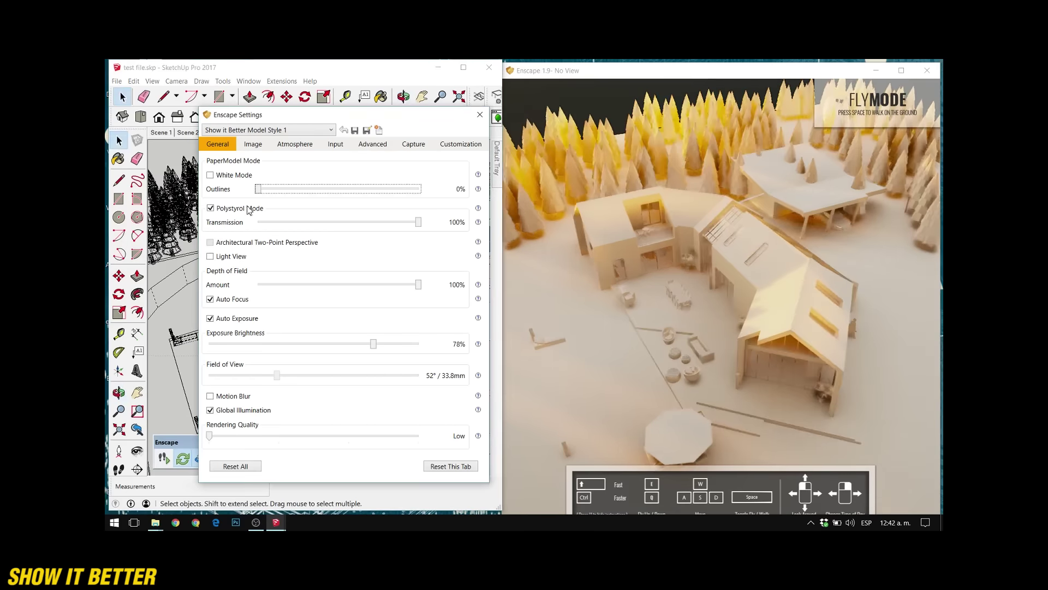
Set the rendering quality to Ultra and check the house and forest from a wider viewpoint.
{"action": "left_click_drag", "start_coordinate": [217, 439], "coordinate": [434, 443]}
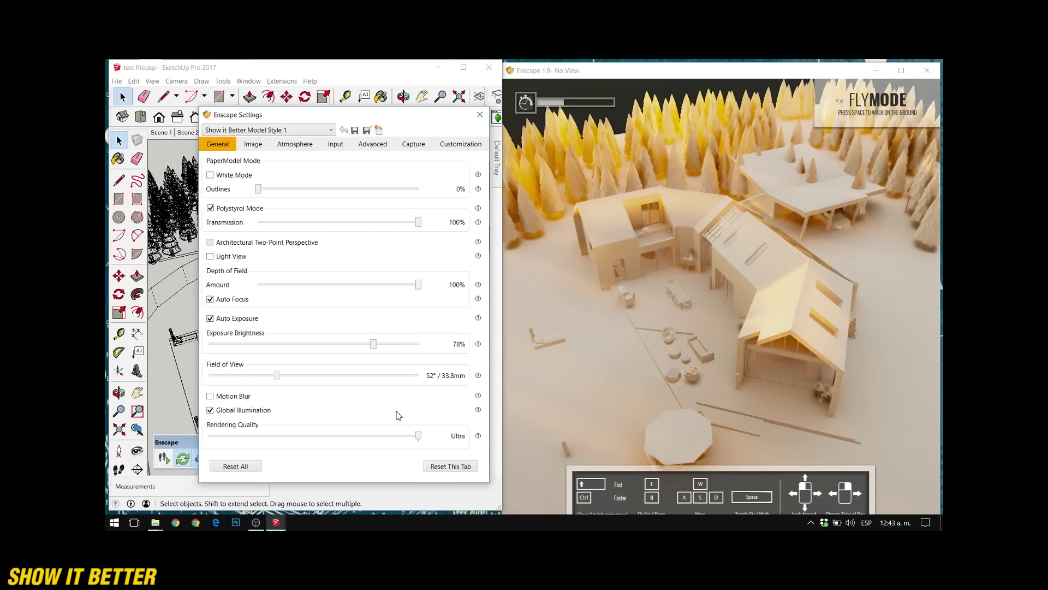
{"action": "middle_click_drag", "start_coordinate": [181, 322], "coordinate": [225, 316]}
{"action": "scroll", "coordinate": [189, 307], "scroll_direction": "down", "scroll_amount": 2}
{"action": "mouse_move", "coordinate": [188, 308]}
{"action": "middle_mouse_down"}
{"action": "mouse_move", "coordinate": [188, 295]}
{"action": "mouse_move", "coordinate": [257, 283]}
{"action": "mouse_move", "coordinate": [211, 279]}
{"action": "mouse_move", "coordinate": [191, 306]}
{"action": "middle_mouse_up"}
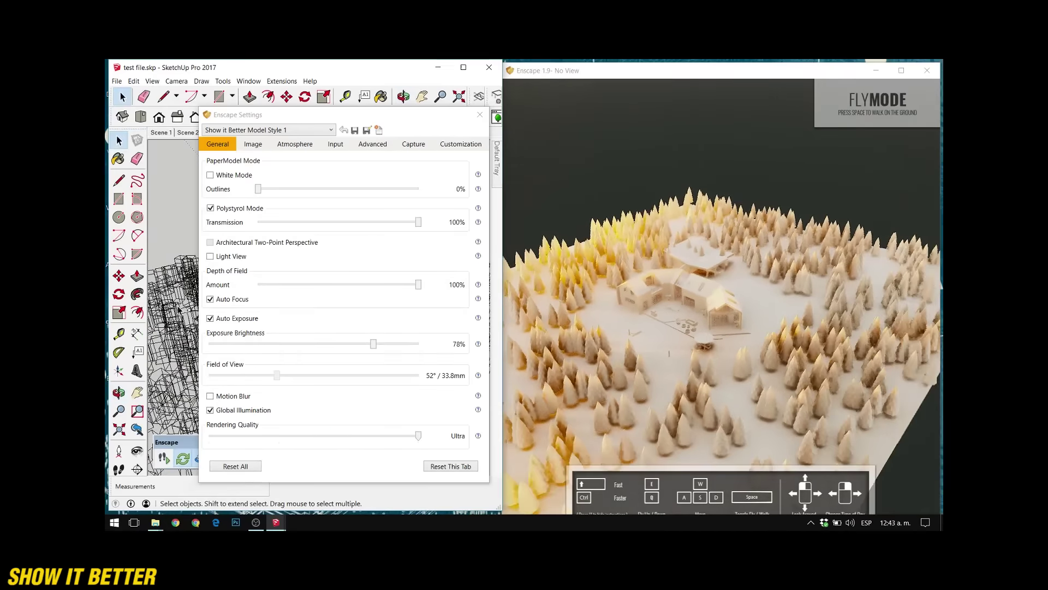
{"action": "left_click", "coordinate": [273, 221]}
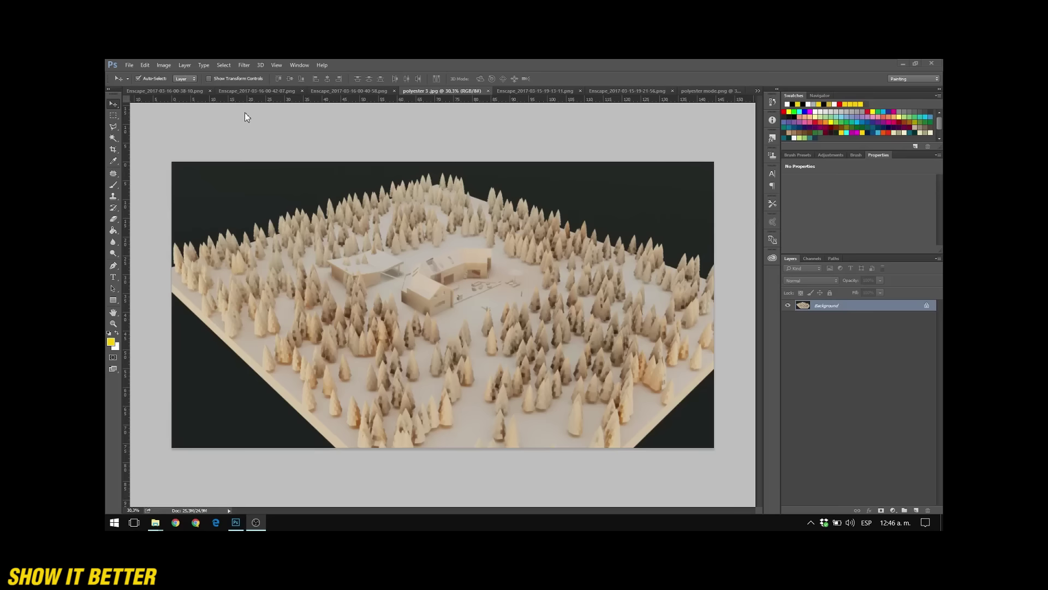
Compare the saved house and forest renders open in Photoshop.
{"action": "key", "text": "ctrl+Tab"}
{"action": "key", "text": "ctrl+Tab"}
{"action": "key", "text": "ctrl+Tab"}
{"action": "key", "text": "ctrl+Tab"}
{"action": "key", "text": "ctrl+Tab"}
{"action": "key", "text": "ctrl+Tab"}
{"action": "key", "text": "ctrl+Tab"}
{"action": "key", "text": "ctrl+Tab"}
{"action": "key", "text": "ctrl+Tab"}
{"action": "key", "text": "ctrl+Tab"}
{"action": "key", "text": "ctrl+Tab"}
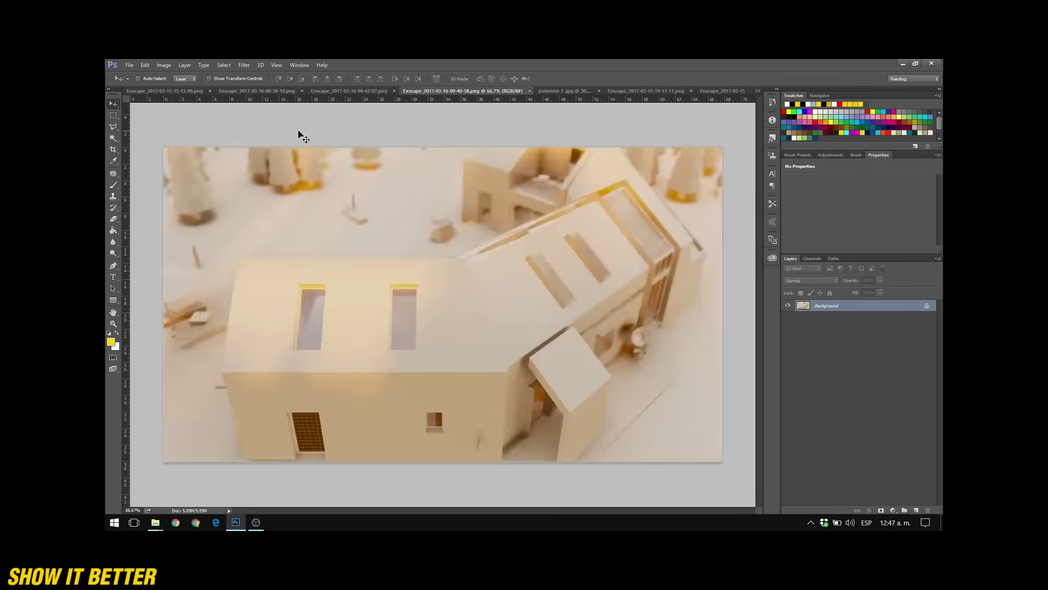
{"action": "key", "text": "ctrl+Tab"}
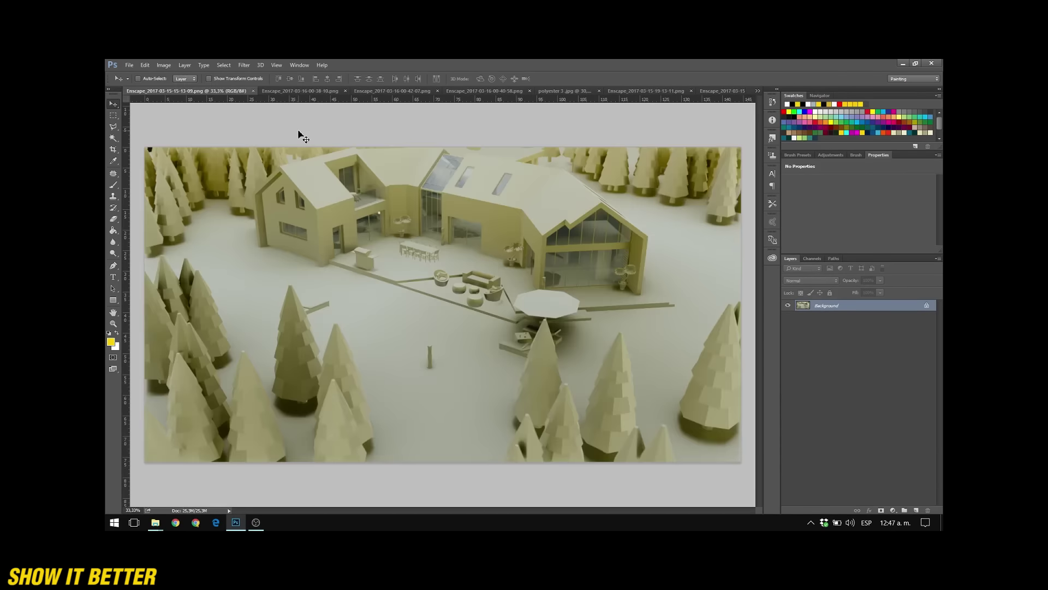
{"action": "key", "text": "ctrl+Tab"}
{"action": "key", "text": "ctrl+Tab"}
{"action": "key", "text": "ctrl+Tab"}
{"action": "key", "text": "ctrl+Tab"}
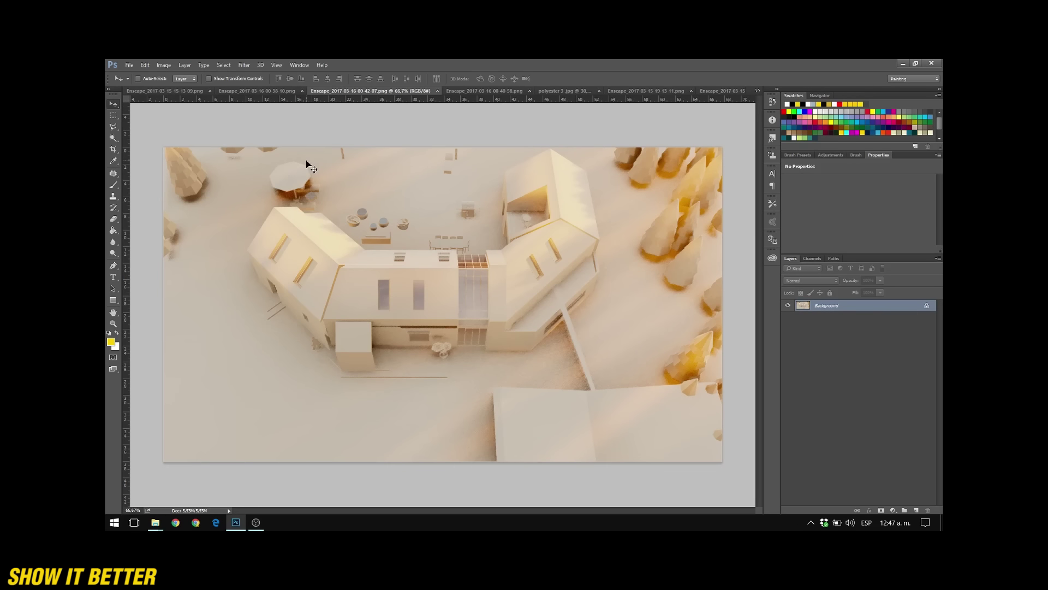
Bring up the polyester 3.jpg render, check the house and forest in it, and duplicate its background layer.
{"action": "left_click", "coordinate": [529, 269], "text": "ctrl"}
{"action": "key", "text": "Return"}
{"action": "scroll", "coordinate": [430, 294], "scroll_direction": "up", "scroll_amount": 8, "text": "alt"}
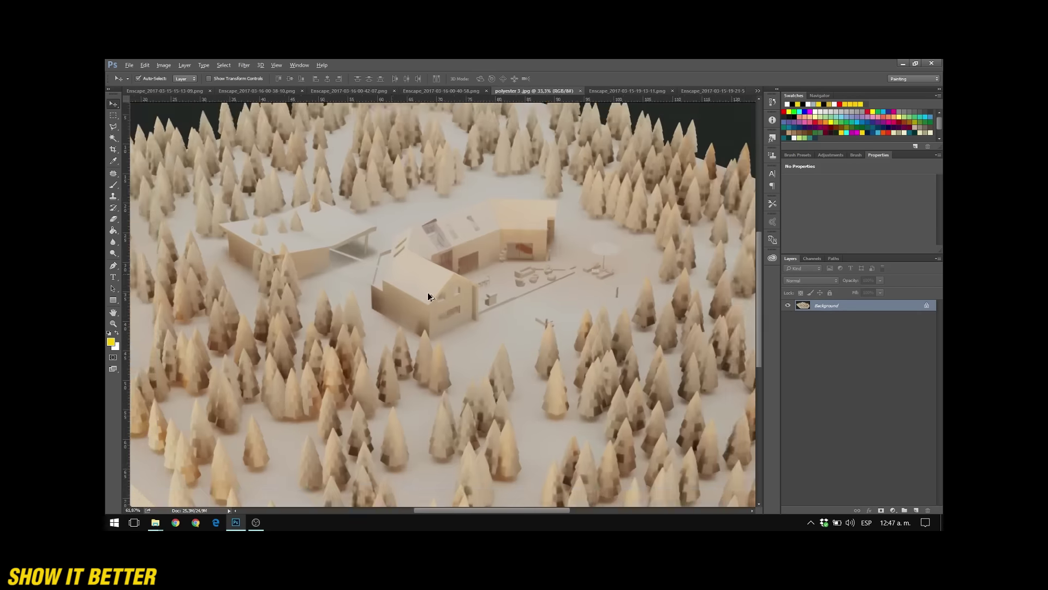
{"action": "left_click_drag", "start_coordinate": [519, 365], "coordinate": [500, 309]}
{"action": "scroll", "coordinate": [492, 300], "scroll_direction": "down", "scroll_amount": 7, "text": "alt"}
{"action": "key", "text": "ctrl+0"}
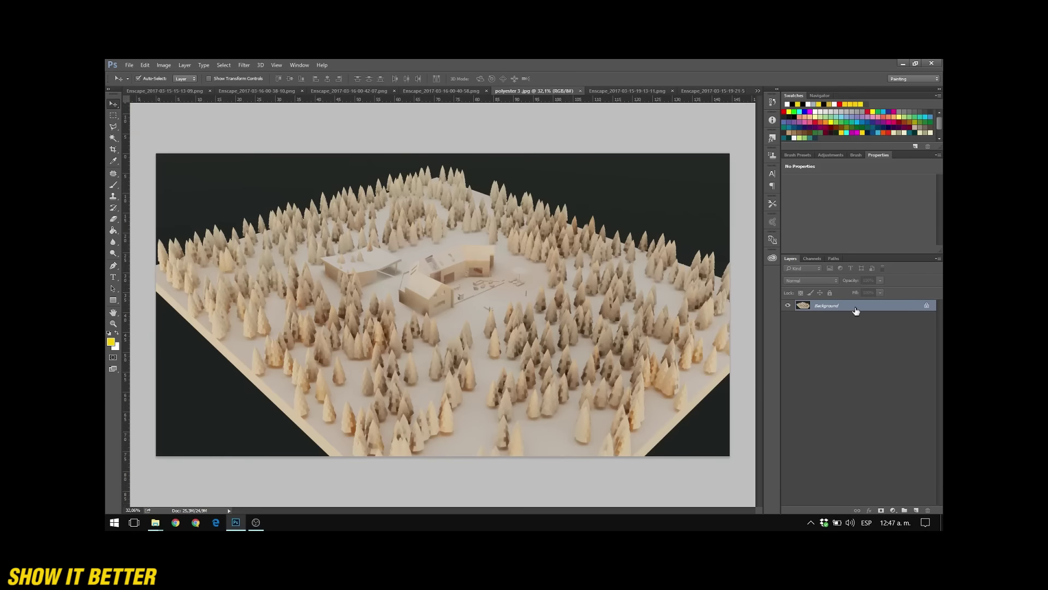
{"action": "key", "text": "ctrl+j"}
Soften the forest on the duplicated layer with a large Blur tool brush at 100% strength.
{"action": "left_click", "coordinate": [113, 242]}
{"action": "scroll", "coordinate": [404, 180], "scroll_direction": "up", "scroll_amount": 5, "text": "alt"}
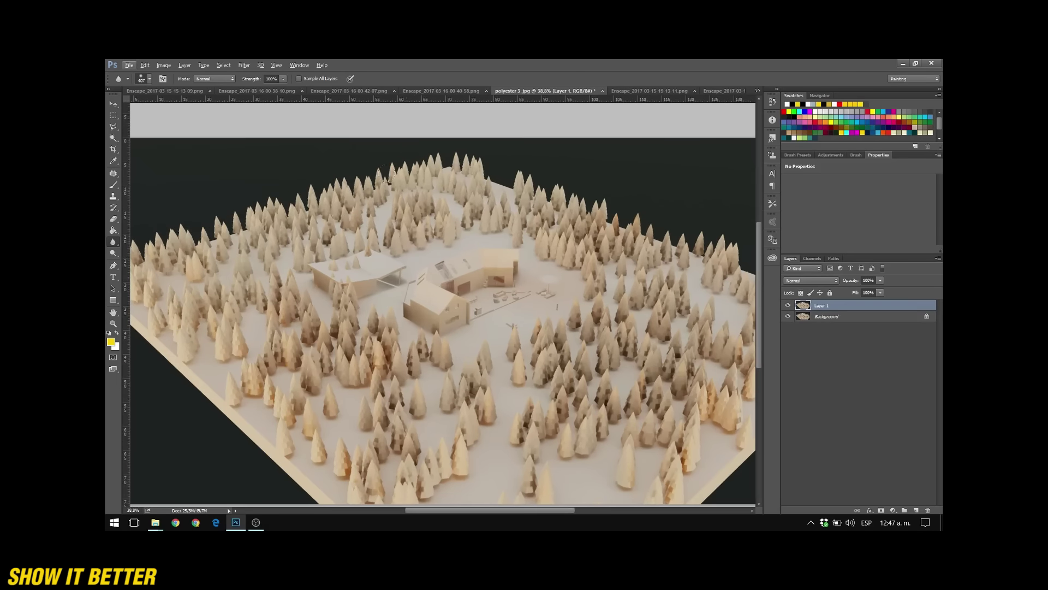
{"action": "scroll", "coordinate": [356, 114], "scroll_direction": "down", "scroll_amount": 5, "text": "alt"}
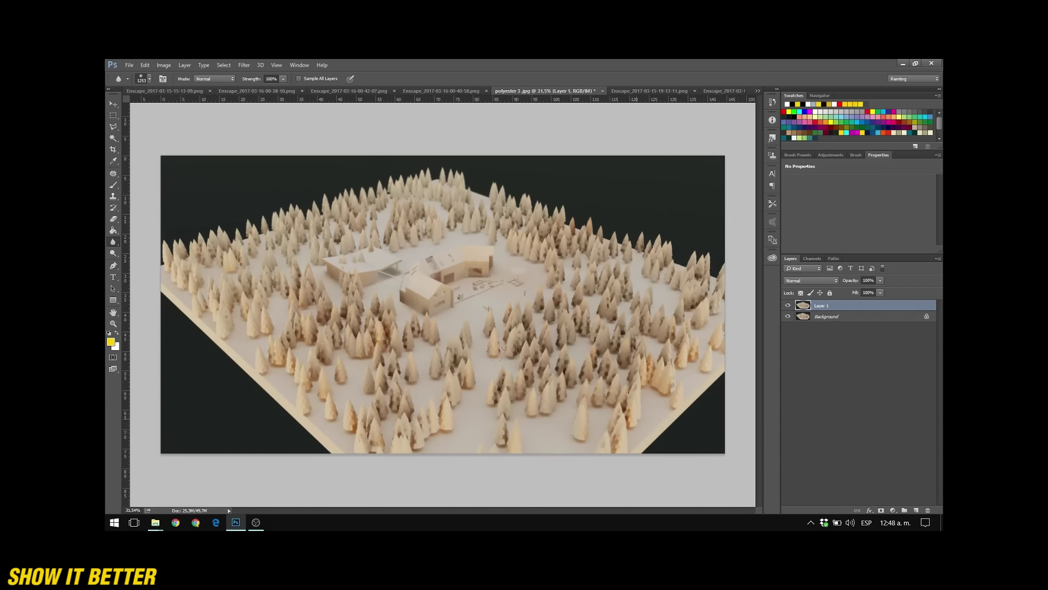
{"action": "left_click", "coordinate": [113, 104]}
{"action": "scroll", "coordinate": [495, 359], "scroll_direction": "up", "scroll_amount": 1, "text": "alt"}
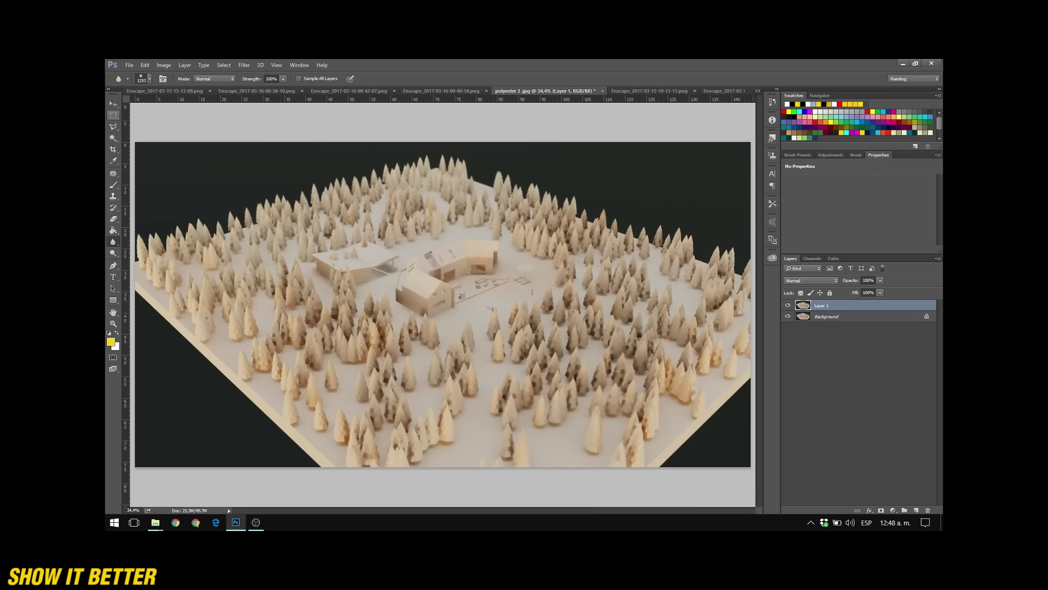
Create a new layer and shade the image's outer edges with a large soft black brush at 10% opacity.
{"action": "scroll", "coordinate": [442, 306], "scroll_direction": "down", "scroll_amount": 2, "text": "alt"}
{"action": "key", "text": "ctrl+shift+alt+n"}
{"action": "key", "text": "b"}
{"action": "right_click_drag", "start_coordinate": [634, 414], "coordinate": [697, 423], "text": "alt"}
{"action": "key", "text": "d"}
{"action": "left_click", "coordinate": [639, 423]}
{"action": "key", "text": "ctrl+z"}
{"action": "mouse_move", "coordinate": [671, 143]}
{"action": "left_mouse_down"}
{"action": "mouse_move", "coordinate": [311, 150]}
{"action": "mouse_move", "coordinate": [163, 414]}
{"action": "left_mouse_up"}
{"action": "right_click_drag", "start_coordinate": [426, 185], "coordinate": [307, 171], "text": "alt"}
{"action": "key", "text": "1"}
{"action": "left_click_drag", "start_coordinate": [349, 173], "coordinate": [670, 265]}
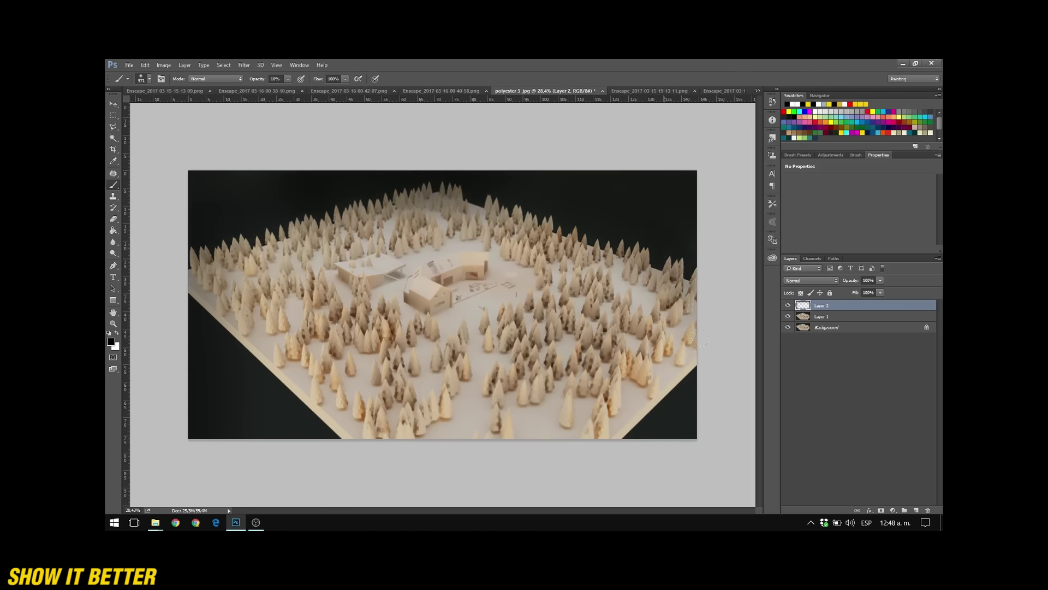
Darken the trees and backdrop at the rear of the model with further broad 10% black strokes.
{"action": "left_click_drag", "start_coordinate": [212, 217], "coordinate": [289, 175]}
{"action": "left_click_drag", "start_coordinate": [210, 258], "coordinate": [456, 196]}
{"action": "left_click_drag", "start_coordinate": [360, 191], "coordinate": [522, 229]}
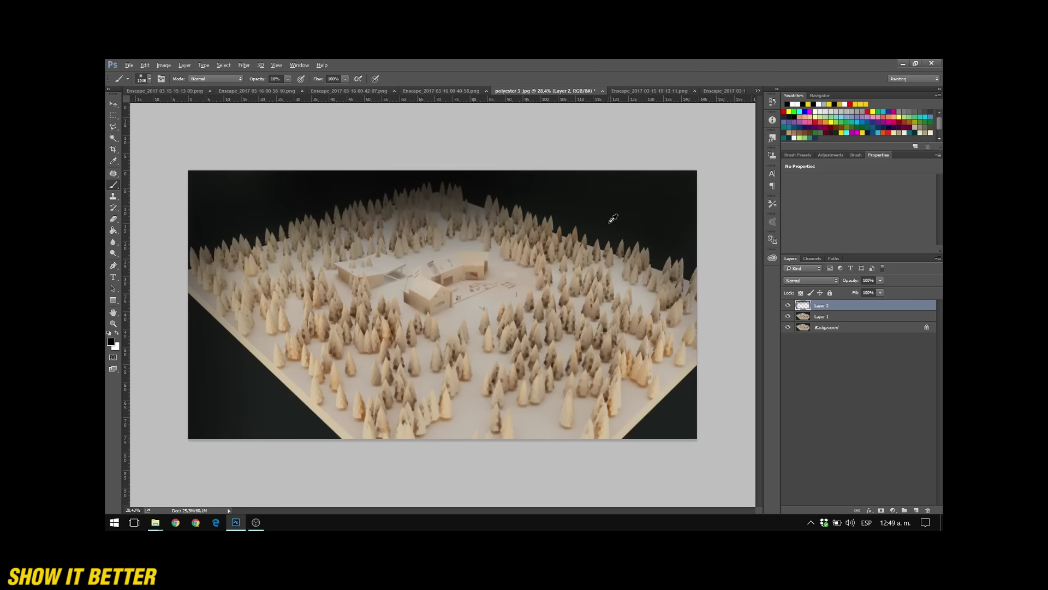
{"action": "scroll", "coordinate": [484, 245], "scroll_direction": "up", "scroll_amount": 3, "text": "alt"}
{"action": "scroll", "coordinate": [466, 231], "scroll_direction": "down", "scroll_amount": 2, "text": "alt"}
{"action": "left_click", "coordinate": [113, 104]}
{"action": "left_click", "coordinate": [786, 318]}
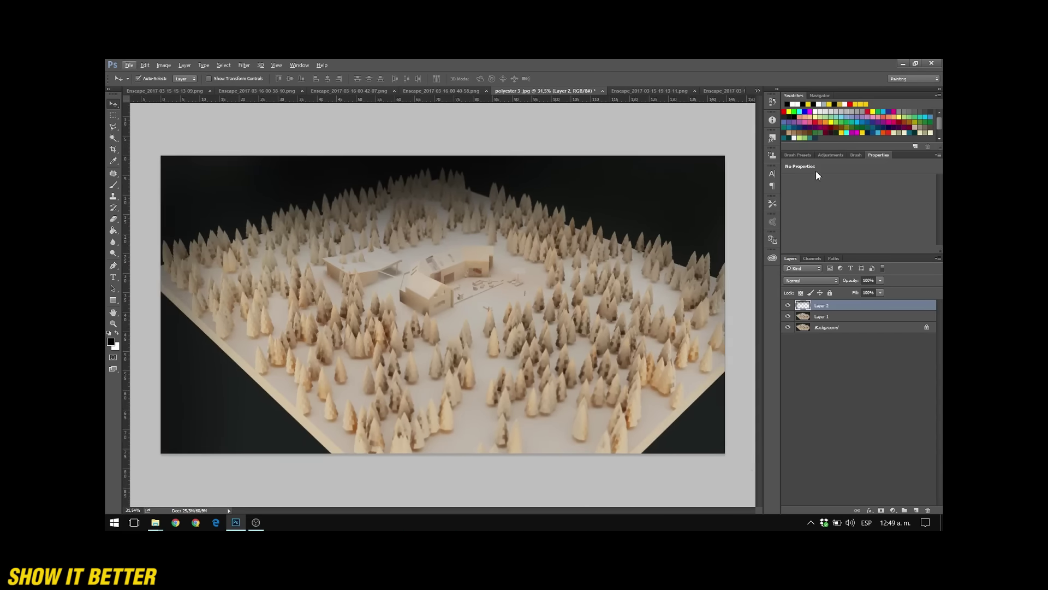
Add Brightness/Contrast and Hue/Saturation adjustment layers above the shading layer and try out their settings.
{"action": "left_click", "coordinate": [816, 171]}
{"action": "left_click_drag", "start_coordinate": [879, 219], "coordinate": [828, 229]}
{"action": "left_click", "coordinate": [828, 155]}
{"action": "left_click", "coordinate": [800, 184]}
{"action": "mouse_move", "coordinate": [859, 213]}
{"action": "left_mouse_down"}
{"action": "mouse_move", "coordinate": [869, 213]}
{"action": "mouse_move", "coordinate": [858, 213]}
{"action": "left_mouse_up"}
{"action": "left_click_drag", "start_coordinate": [858, 232], "coordinate": [884, 233]}
{"action": "key", "text": "ctrl+z"}
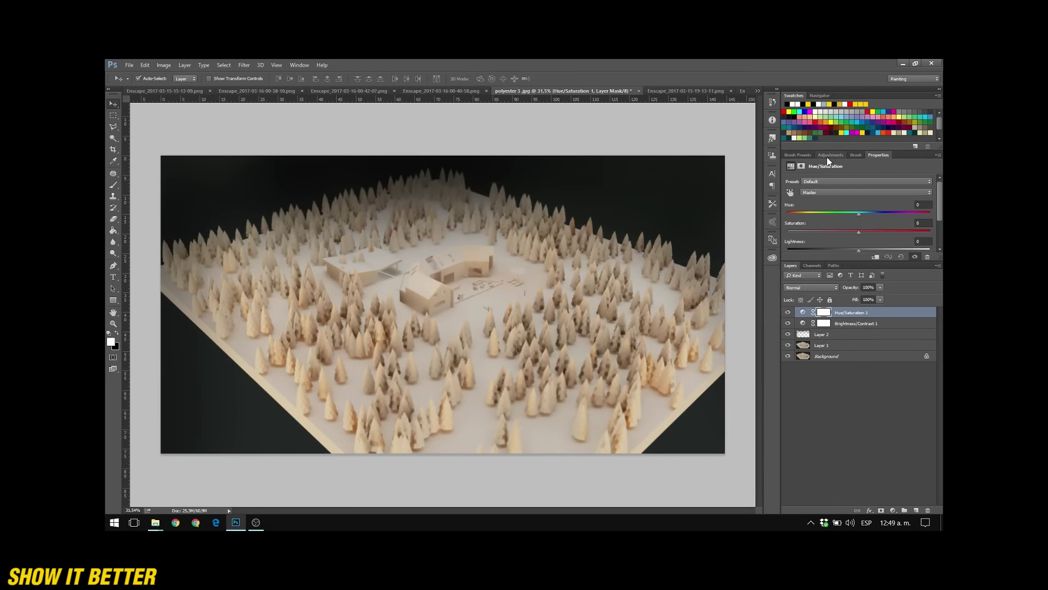
Create a new layer above the black shading layer, set its blend mode to Overlay and make white the foreground colour.
{"action": "left_click", "coordinate": [836, 334]}
{"action": "left_click", "coordinate": [916, 510]}
{"action": "left_click", "coordinate": [810, 288]}
{"action": "left_click", "coordinate": [807, 365]}
{"action": "key", "text": "x"}
{"action": "key", "text": "v"}
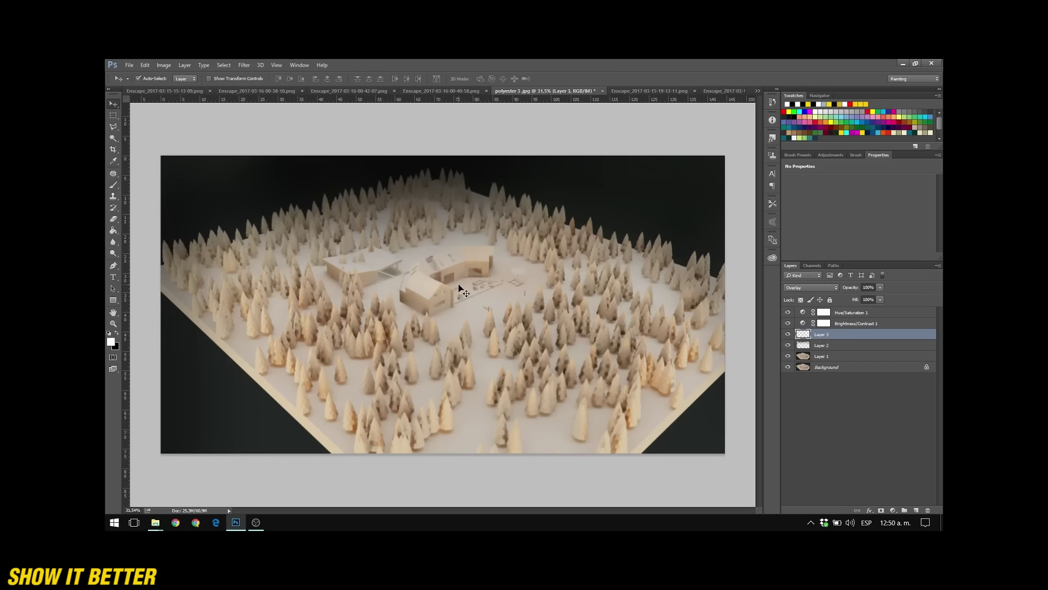
Brighten the house and its clearing with a large soft white brush at 10% opacity on the Overlay layer.
{"action": "scroll", "coordinate": [459, 280], "scroll_direction": "up", "scroll_amount": 4, "text": "alt"}
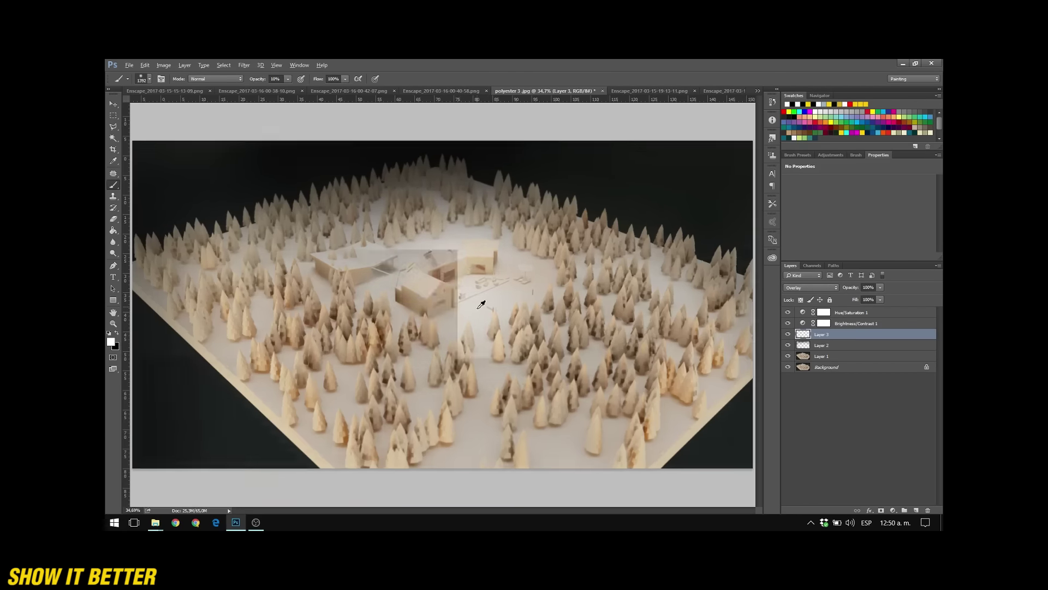
{"action": "scroll", "coordinate": [458, 279], "scroll_direction": "down", "scroll_amount": 6, "text": "alt"}
{"action": "scroll", "coordinate": [456, 283], "scroll_direction": "up", "scroll_amount": 2, "text": "alt"}
{"action": "left_click", "coordinate": [114, 105]}
{"action": "scroll", "coordinate": [447, 296], "scroll_direction": "up", "scroll_amount": 2, "text": "alt"}
{"action": "scroll", "coordinate": [448, 296], "scroll_direction": "down", "scroll_amount": 2, "text": "alt"}
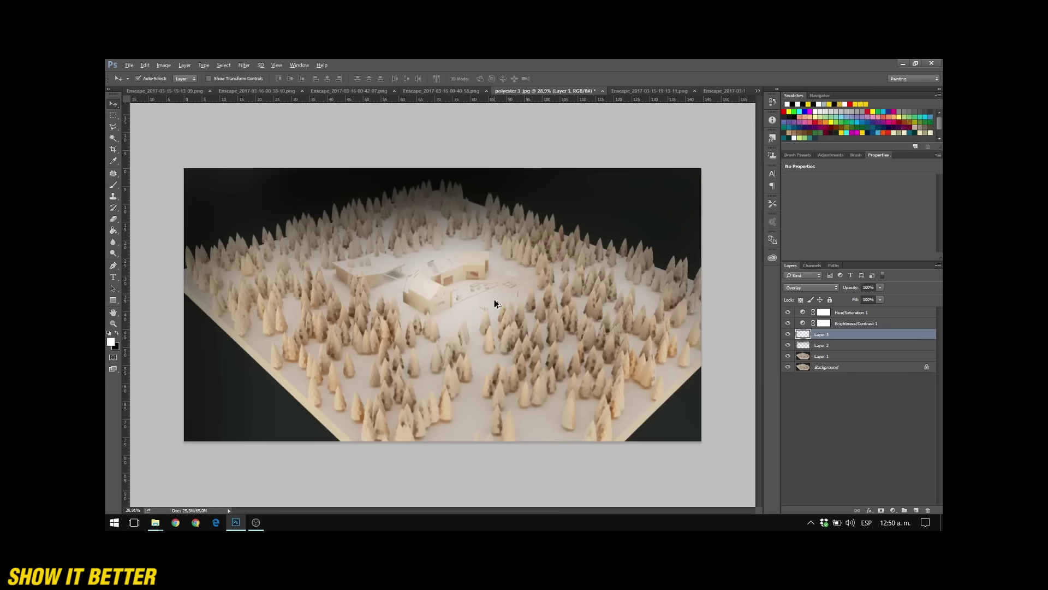
Add the text "ARCHITECTURE MAQUETTE" in Helvetica LT Std Black Condensed above the adjustment layers.
{"action": "left_click", "coordinate": [861, 314]}
{"action": "key", "text": "t"}
{"action": "key", "text": "t"}
{"action": "left_click", "coordinate": [420, 345]}
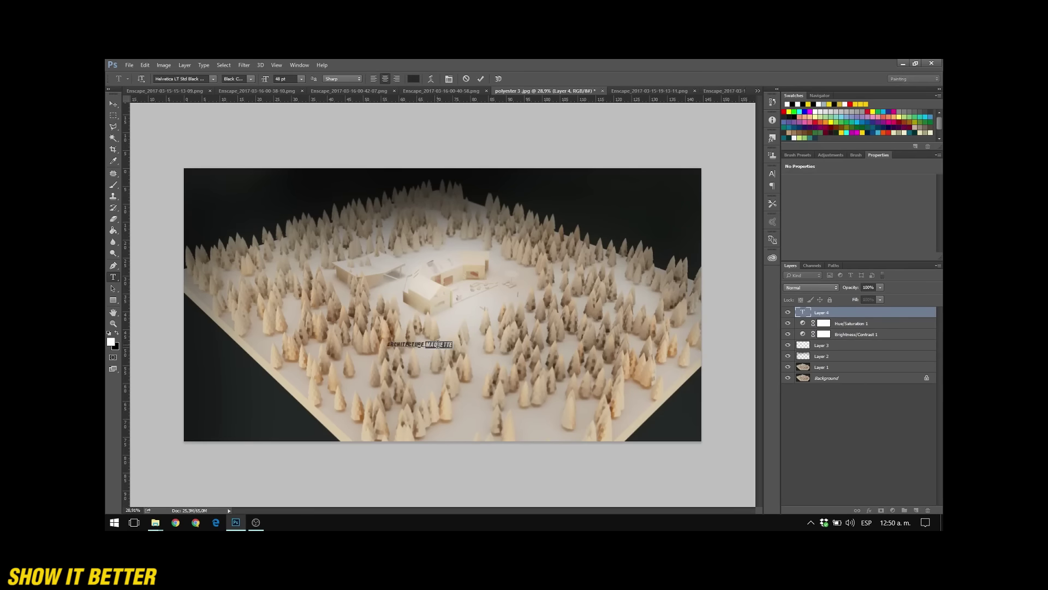
{"action": "left_click_drag", "start_coordinate": [265, 80], "coordinate": [360, 79]}
{"action": "left_click", "coordinate": [113, 104]}
Resize the text label and place it over the clearing beside the house.
{"action": "left_click_drag", "start_coordinate": [524, 349], "coordinate": [448, 350]}
{"action": "key", "text": "ctrl+t"}
{"action": "left_click_drag", "start_coordinate": [431, 356], "coordinate": [500, 291]}
{"action": "key", "text": "Return"}
{"action": "scroll", "coordinate": [503, 407], "scroll_direction": "down", "scroll_amount": 4, "text": "alt"}
{"action": "scroll", "coordinate": [513, 391], "scroll_direction": "up", "scroll_amount": 2, "text": "alt"}
{"action": "key", "text": "ctrl+t"}
{"action": "key", "text": "Return"}
{"action": "scroll", "coordinate": [526, 277], "scroll_direction": "up", "scroll_amount": 2, "text": "alt"}
{"action": "scroll", "coordinate": [515, 302], "scroll_direction": "up", "scroll_amount": 1, "text": "alt"}
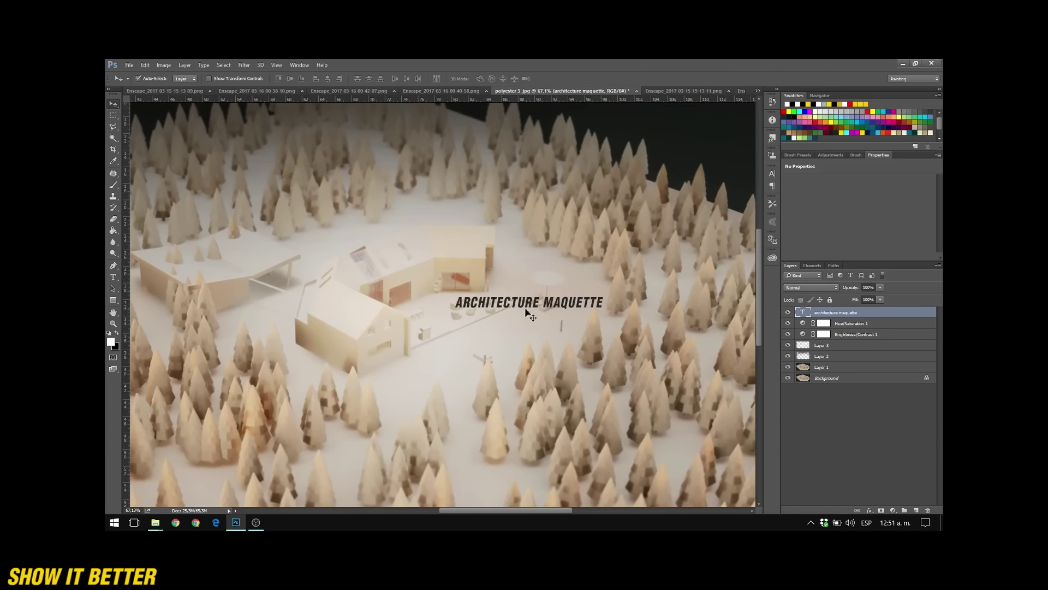
Create a new layer and set up a hard round black brush at 100% opacity with 175% spacing.
{"action": "left_click", "coordinate": [916, 509]}
{"action": "right_click", "coordinate": [467, 302]}
{"action": "double_click", "coordinate": [543, 303]}
{"action": "key", "text": "0"}
{"action": "left_click", "coordinate": [857, 156]}
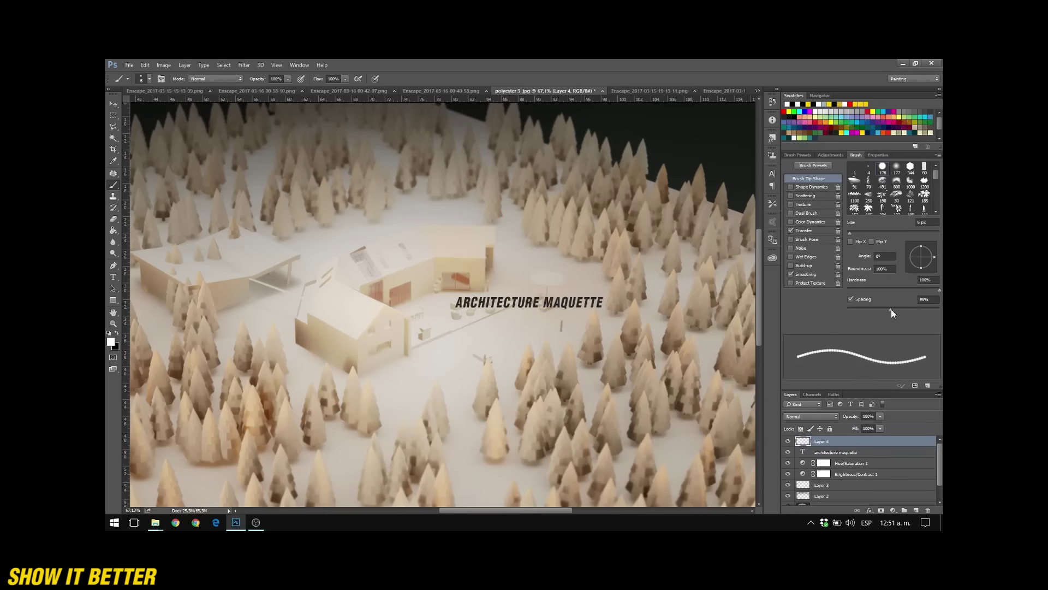
{"action": "right_click_drag", "start_coordinate": [441, 323], "coordinate": [400, 355], "text": "alt"}
{"action": "key", "text": "x"}
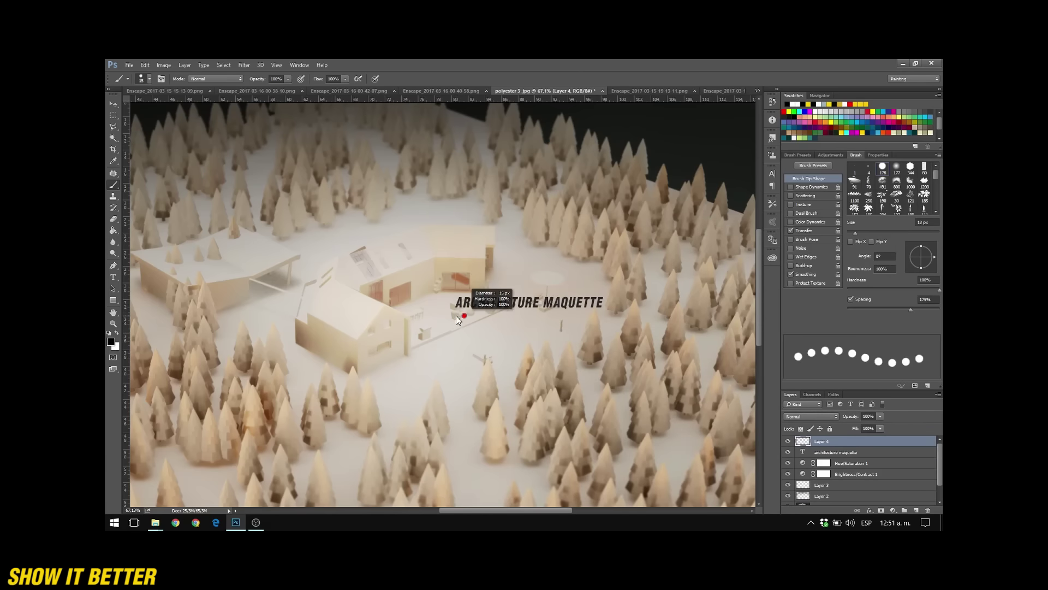
Draw a horizontal dotted line from the house to beneath the text label with a 7 px brush.
{"action": "left_click_drag", "start_coordinate": [451, 317], "coordinate": [397, 316], "text": "shift"}
{"action": "scroll", "coordinate": [458, 328], "scroll_direction": "down", "scroll_amount": 5, "text": "alt"}
{"action": "scroll", "coordinate": [458, 312], "scroll_direction": "up", "scroll_amount": 4, "text": "alt"}
{"action": "key", "text": "ctrl+z"}
{"action": "right_click_drag", "start_coordinate": [546, 284], "coordinate": [539, 283], "text": "alt"}
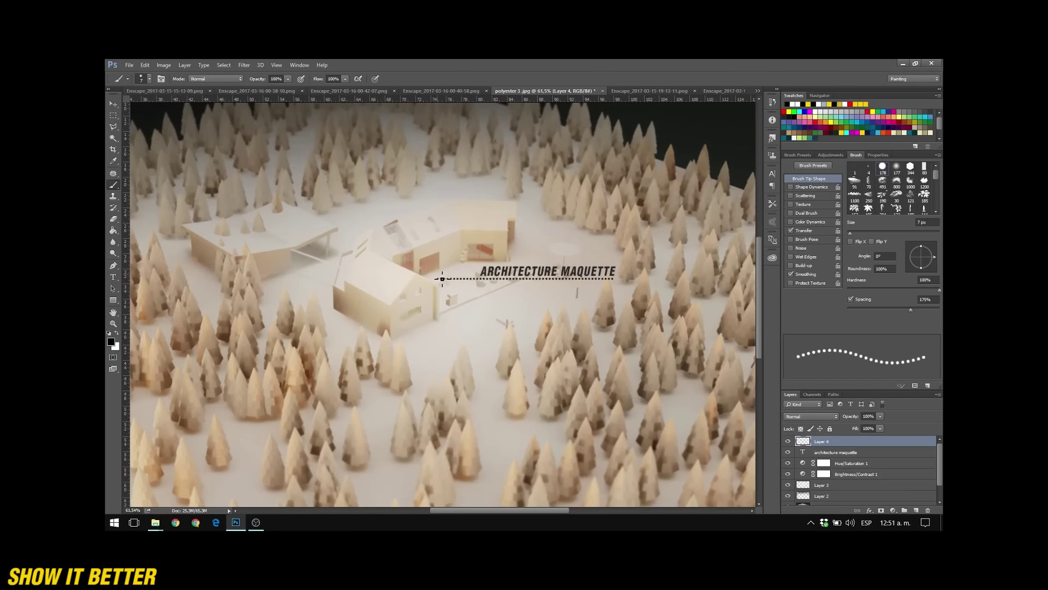
{"action": "scroll", "coordinate": [442, 278], "scroll_direction": "down", "scroll_amount": 4, "text": "alt"}
{"action": "scroll", "coordinate": [560, 290], "scroll_direction": "up", "scroll_amount": 3, "text": "alt"}
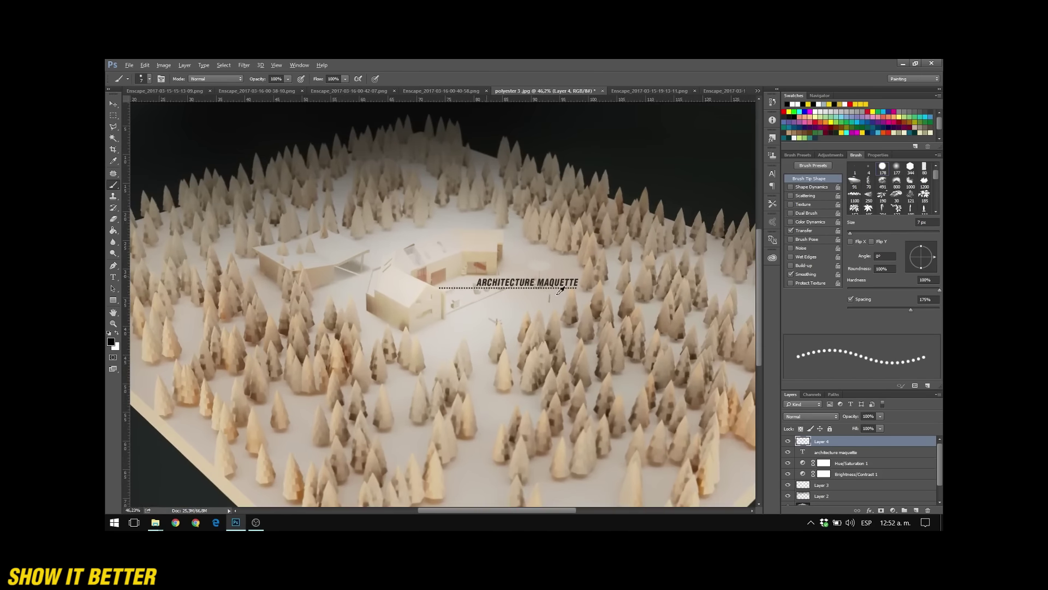
Reduce the text label to 33.64 pt so it sits above the dotted line.
{"action": "left_click", "coordinate": [866, 451]}
{"action": "left_click", "coordinate": [772, 173]}
{"action": "key", "text": "v"}
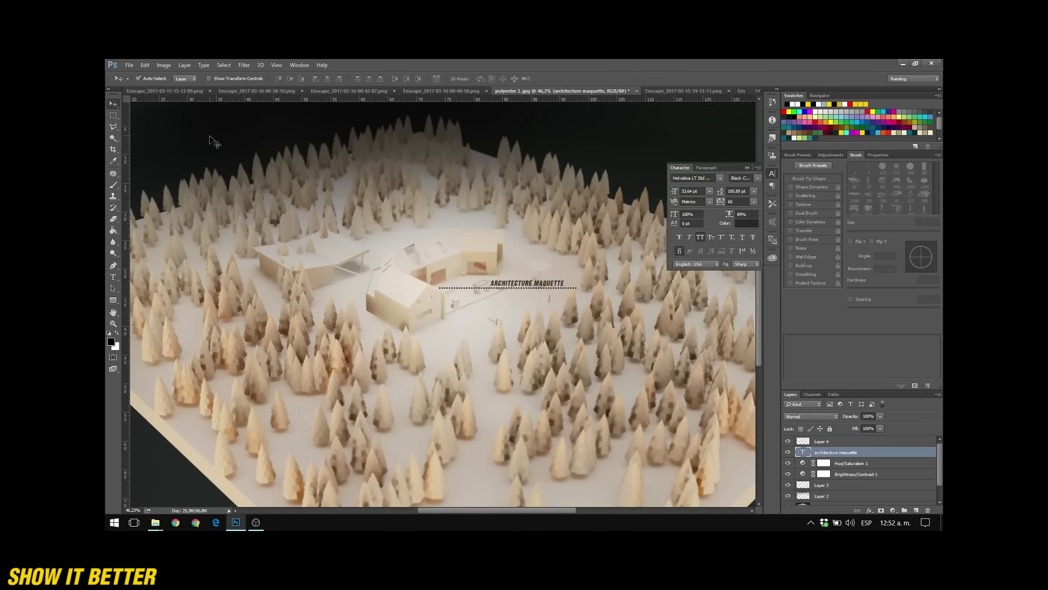
{"action": "scroll", "coordinate": [548, 287], "scroll_direction": "down", "scroll_amount": 3, "text": "alt"}
{"action": "left_click", "coordinate": [523, 150]}
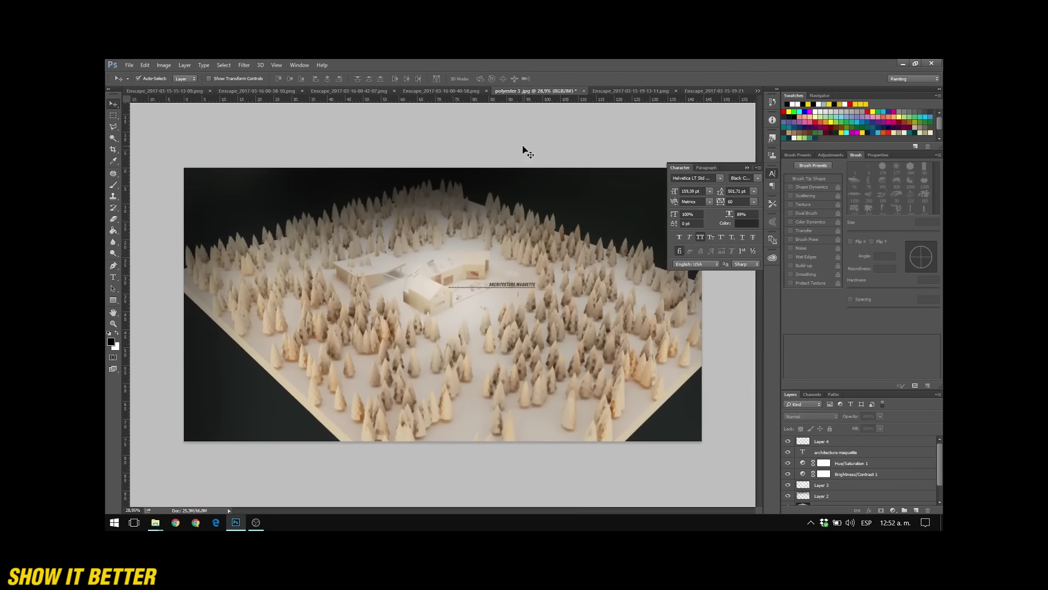
{"action": "key", "text": "ctrl+Tab"}
{"action": "key", "text": "ctrl+j"}
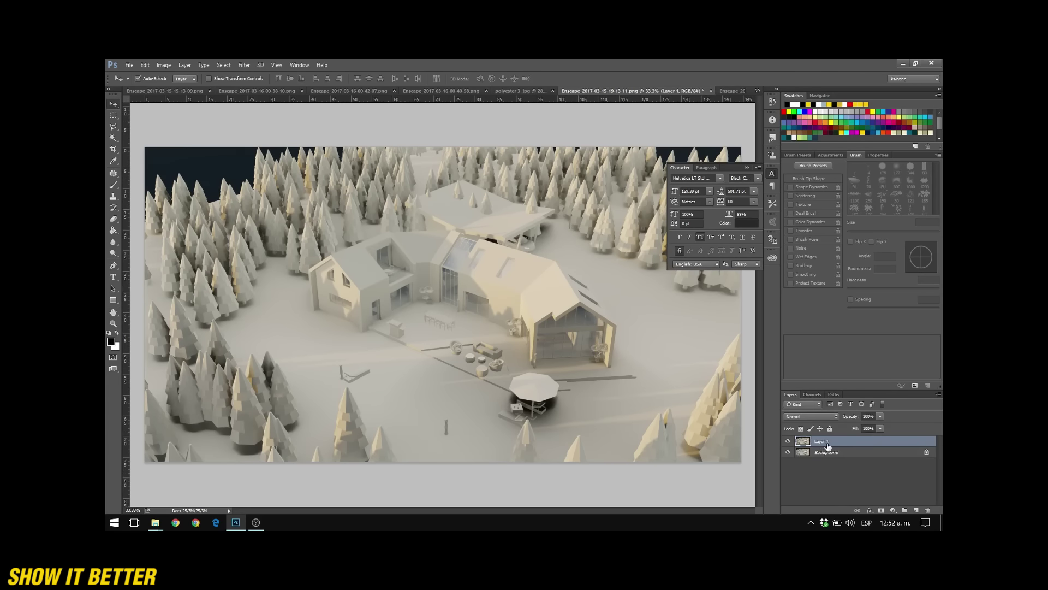
{"action": "left_click", "coordinate": [830, 155]}
{"action": "left_click", "coordinate": [809, 185]}
{"action": "mouse_move", "coordinate": [848, 230]}
{"action": "left_mouse_down"}
{"action": "mouse_move", "coordinate": [865, 231]}
{"action": "mouse_move", "coordinate": [856, 221]}
{"action": "left_mouse_up"}
{"action": "left_click", "coordinate": [848, 183]}
{"action": "left_click", "coordinate": [846, 181]}
{"action": "left_click_drag", "start_coordinate": [848, 201], "coordinate": [846, 214]}
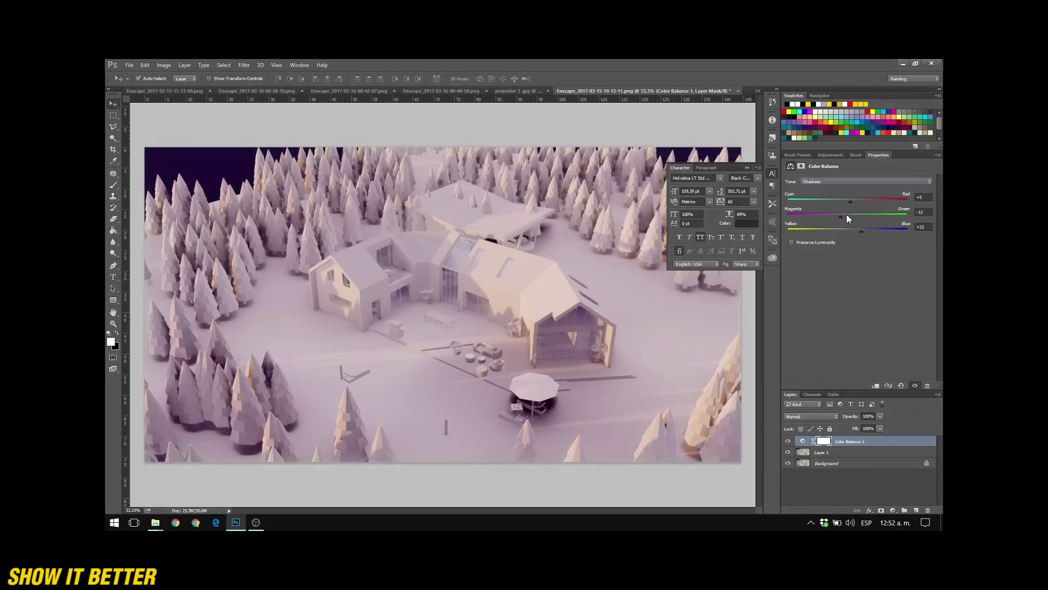
Apply a 15 px Tilt-Shift blur to the duplicated layer, centring the focus on the house and narrowing the transition zones.
{"action": "left_click", "coordinate": [842, 453]}
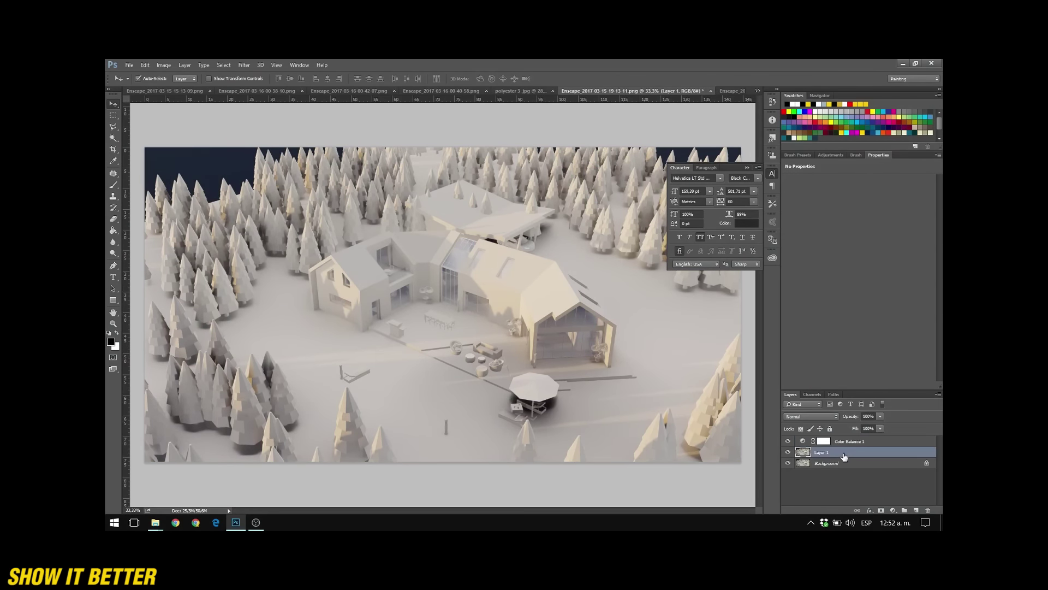
{"action": "left_click", "coordinate": [244, 65]}
{"action": "mouse_move", "coordinate": [327, 195]}
{"action": "left_click", "coordinate": [409, 213]}
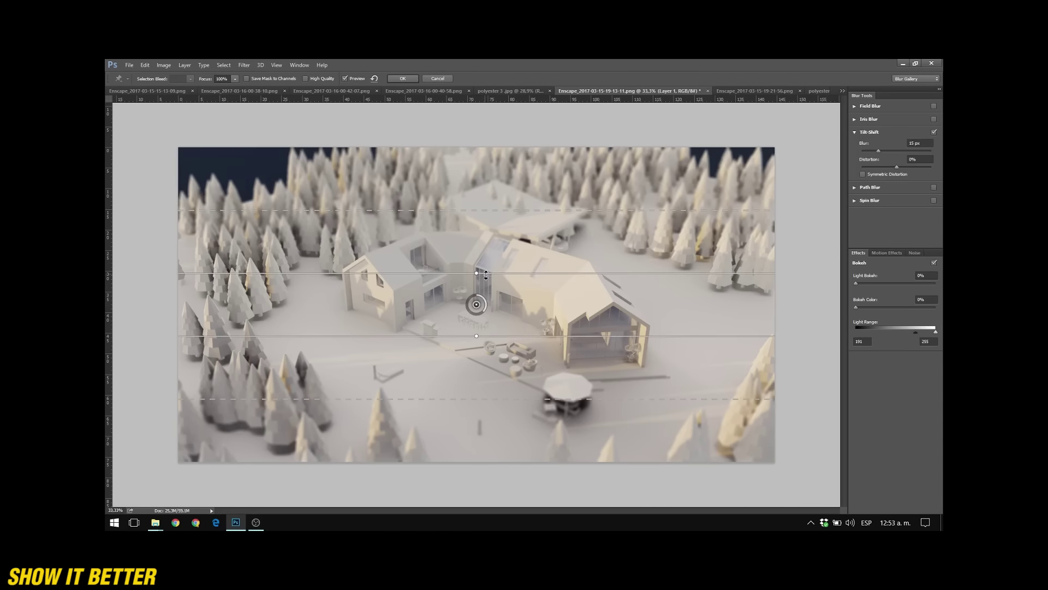
{"action": "left_click_drag", "start_coordinate": [479, 308], "coordinate": [479, 296]}
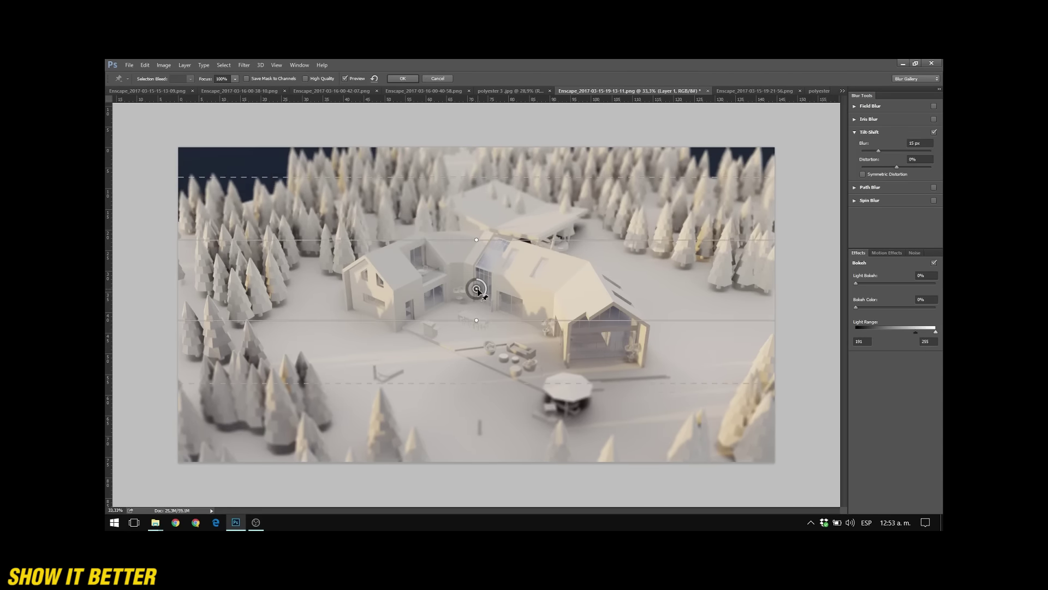
{"action": "left_click_drag", "start_coordinate": [497, 177], "coordinate": [497, 207]}
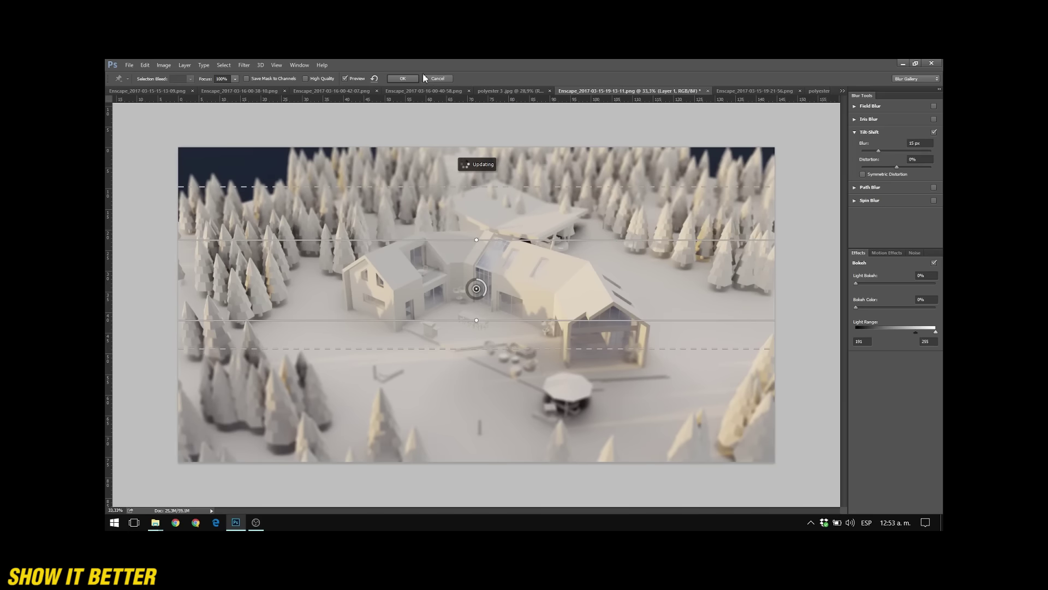
{"action": "left_click", "coordinate": [403, 78]}
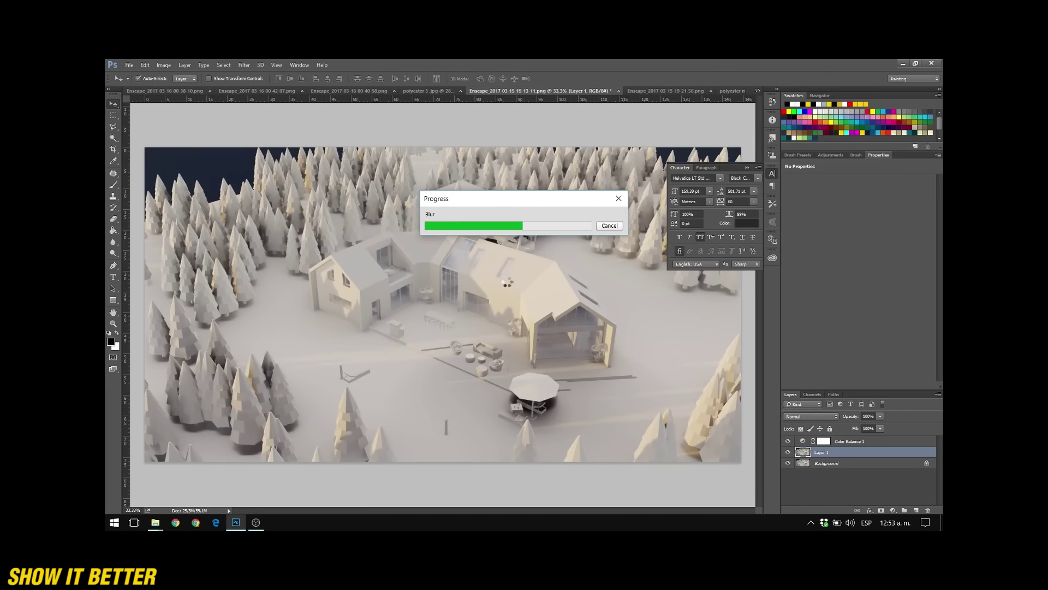
Change the area surrounding the canvas to dark gray.
{"action": "scroll", "coordinate": [426, 303], "scroll_direction": "down", "scroll_amount": 2, "text": "alt"}
{"action": "scroll", "coordinate": [426, 304], "scroll_direction": "up", "scroll_amount": 1, "text": "alt"}
{"action": "right_click", "coordinate": [687, 145]}
{"action": "left_click", "coordinate": [709, 154]}
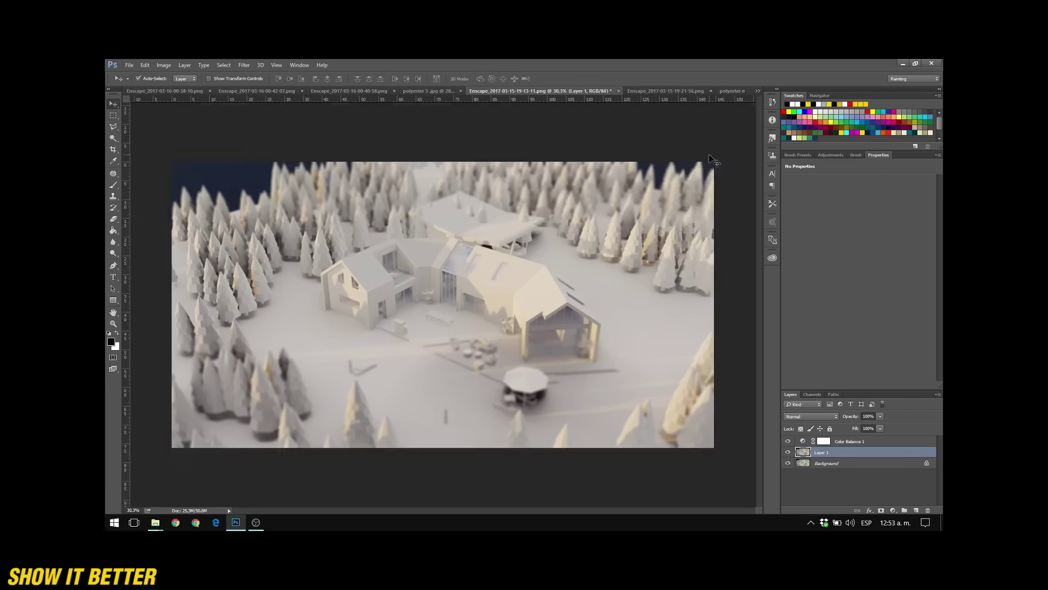
{"action": "scroll", "coordinate": [456, 365], "scroll_direction": "up", "scroll_amount": 1, "text": "alt"}
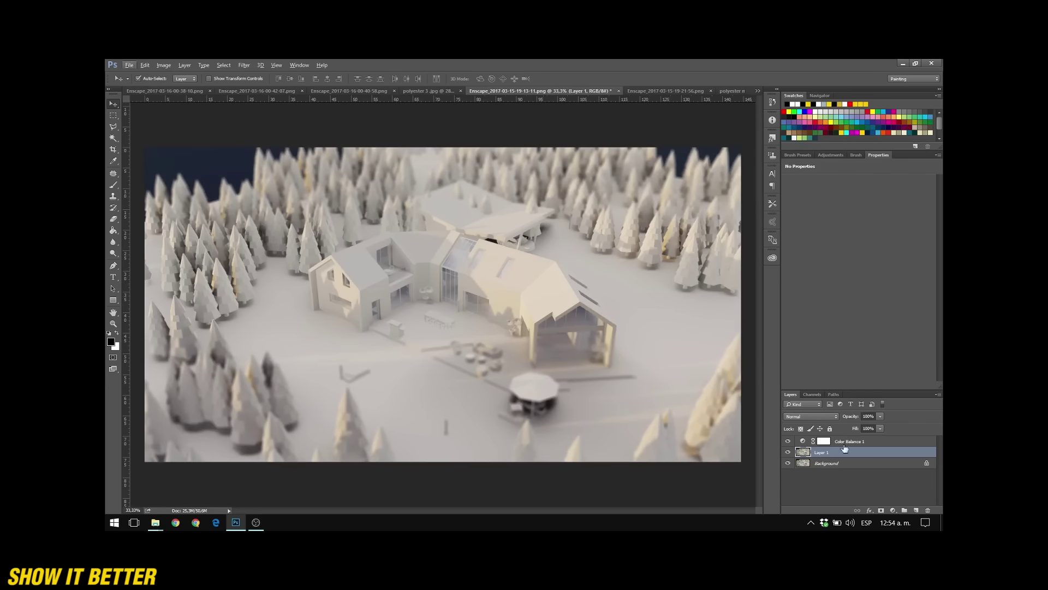
Add a Hue/Saturation adjustment and a Brightness/Contrast adjustment with contrast 37 above the Color Balance layer.
{"action": "left_click", "coordinate": [839, 443]}
{"action": "left_click", "coordinate": [831, 154]}
{"action": "left_click", "coordinate": [812, 187]}
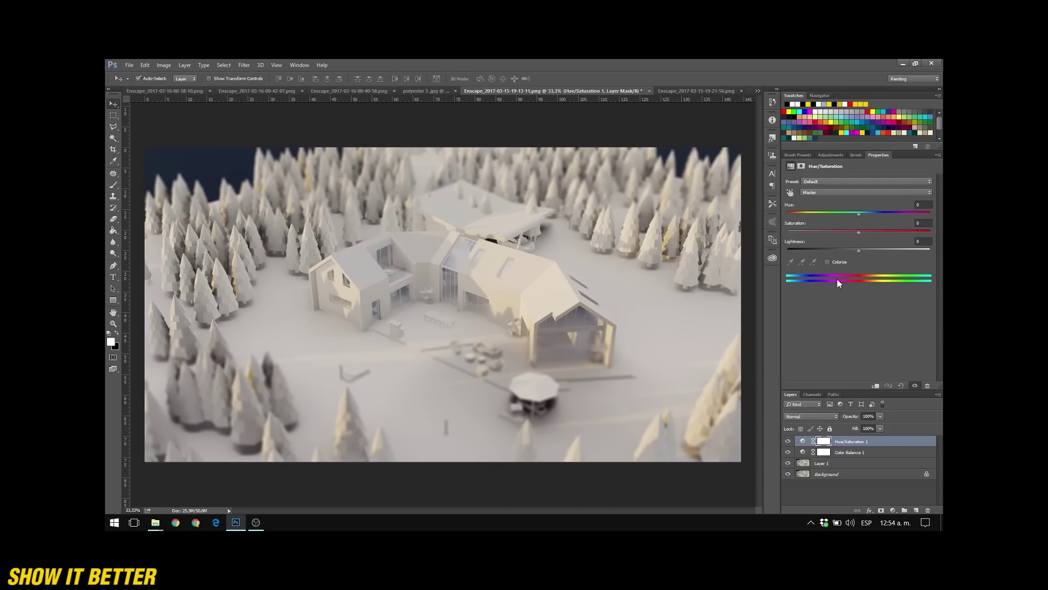
{"action": "left_click", "coordinate": [831, 154]}
{"action": "left_click", "coordinate": [799, 173]}
{"action": "mouse_move", "coordinate": [859, 221]}
{"action": "left_mouse_down"}
{"action": "mouse_move", "coordinate": [850, 221]}
{"action": "mouse_move", "coordinate": [871, 224]}
{"action": "left_mouse_up"}
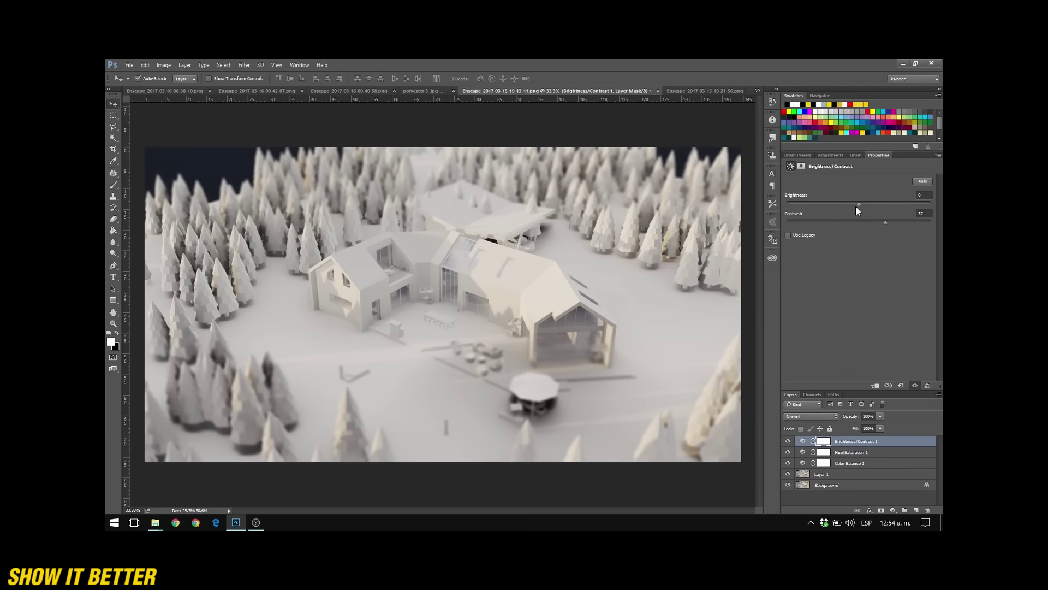
Add a Photo Filter adjustment using Cooling Filter (LBB) at 18% density.
{"action": "left_click", "coordinate": [831, 156]}
{"action": "left_click", "coordinate": [811, 188]}
{"action": "left_click", "coordinate": [819, 182]}
{"action": "left_click", "coordinate": [819, 192]}
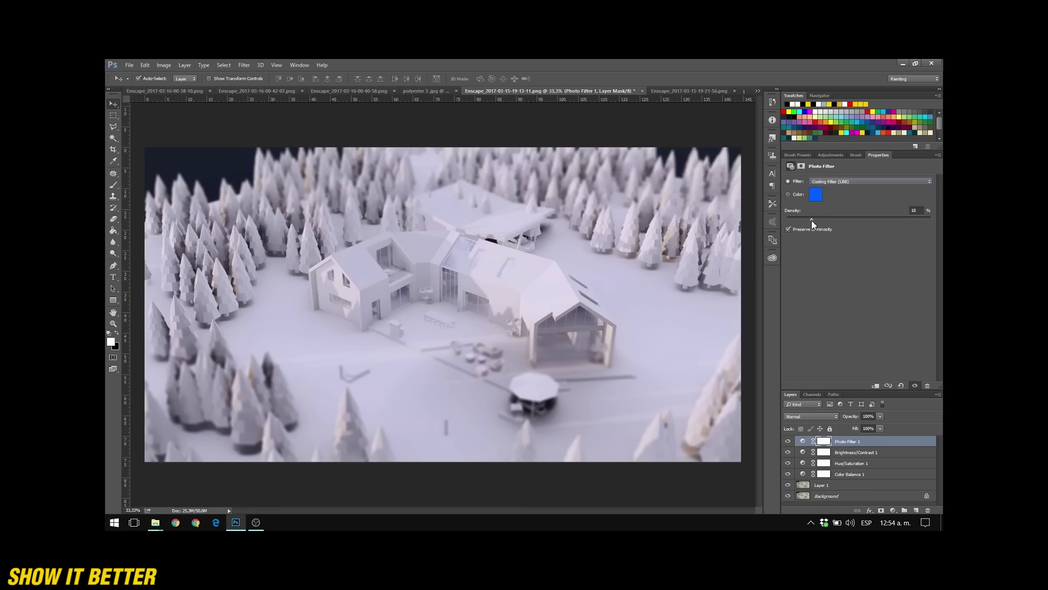
{"action": "left_click", "coordinate": [690, 136]}
Extend the canvas on all four sides with the Crop tool to form a white border around the render.
{"action": "key", "text": "ctrl+minus"}
{"action": "key", "text": "c"}
{"action": "left_click_drag", "start_coordinate": [667, 303], "coordinate": [679, 303]}
{"action": "left_click_drag", "start_coordinate": [443, 185], "coordinate": [442, 177]}
{"action": "left_click_drag", "start_coordinate": [206, 304], "coordinate": [194, 306]}
{"action": "left_click_drag", "start_coordinate": [443, 431], "coordinate": [442, 444]}
{"action": "key", "text": "Return"}
{"action": "left_click", "coordinate": [112, 103]}
{"action": "key", "text": "ctrl+plus"}
{"action": "scroll", "coordinate": [409, 267], "scroll_direction": "down", "scroll_amount": 4, "text": "alt"}
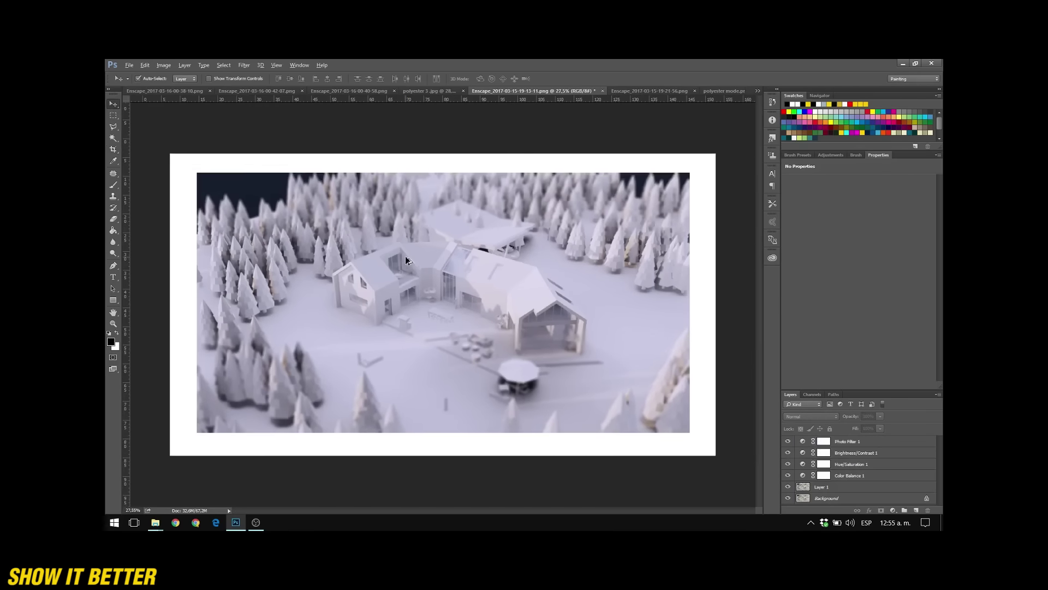
Select the area covered by the blurred render layer and create a new layer above it.
{"action": "left_click", "coordinate": [874, 486]}
{"action": "left_click", "coordinate": [809, 489], "text": "ctrl"}
{"action": "left_click", "coordinate": [916, 510]}
Darken the outer edges of the snowy house render on the new layer with a large black brush at 20% opacity.
{"action": "key", "text": "b"}
{"action": "mouse_move", "coordinate": [571, 304]}
{"action": "right_mouse_down", "text": "alt"}
{"action": "mouse_move", "coordinate": [620, 311]}
{"action": "mouse_move", "coordinate": [563, 300]}
{"action": "mouse_move", "coordinate": [747, 300]}
{"action": "right_mouse_up", "text": "alt"}
{"action": "right_click", "coordinate": [578, 300]}
{"action": "right_click", "coordinate": [651, 215]}
{"action": "mouse_move", "coordinate": [294, 119]}
{"action": "right_mouse_down", "text": "alt"}
{"action": "mouse_move", "coordinate": [342, 163]}
{"action": "mouse_move", "coordinate": [371, 164]}
{"action": "right_mouse_up", "text": "alt"}
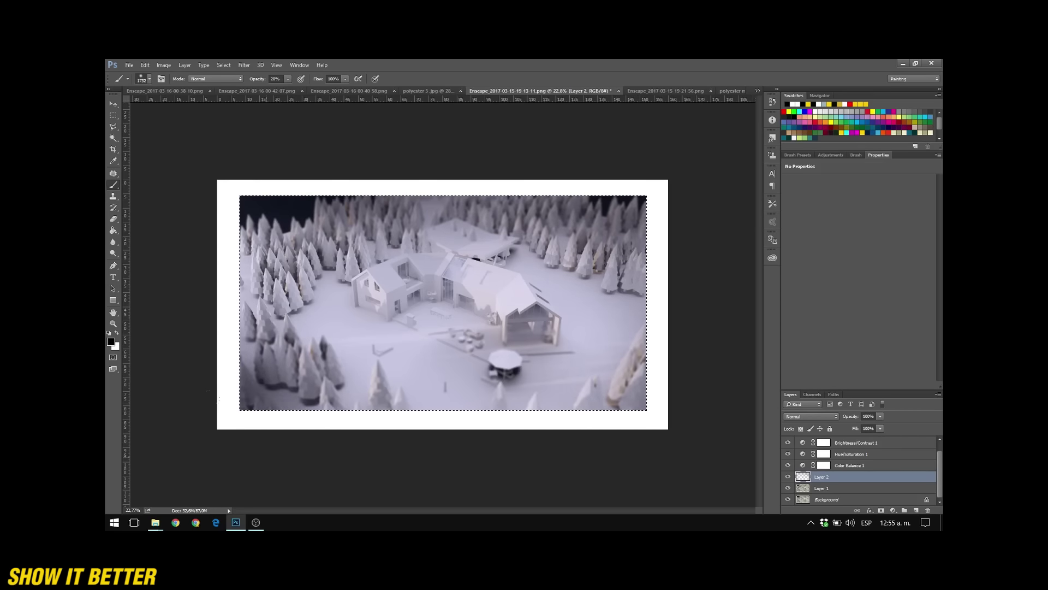
{"action": "scroll", "coordinate": [459, 245], "scroll_direction": "down", "scroll_amount": 2, "text": "alt"}
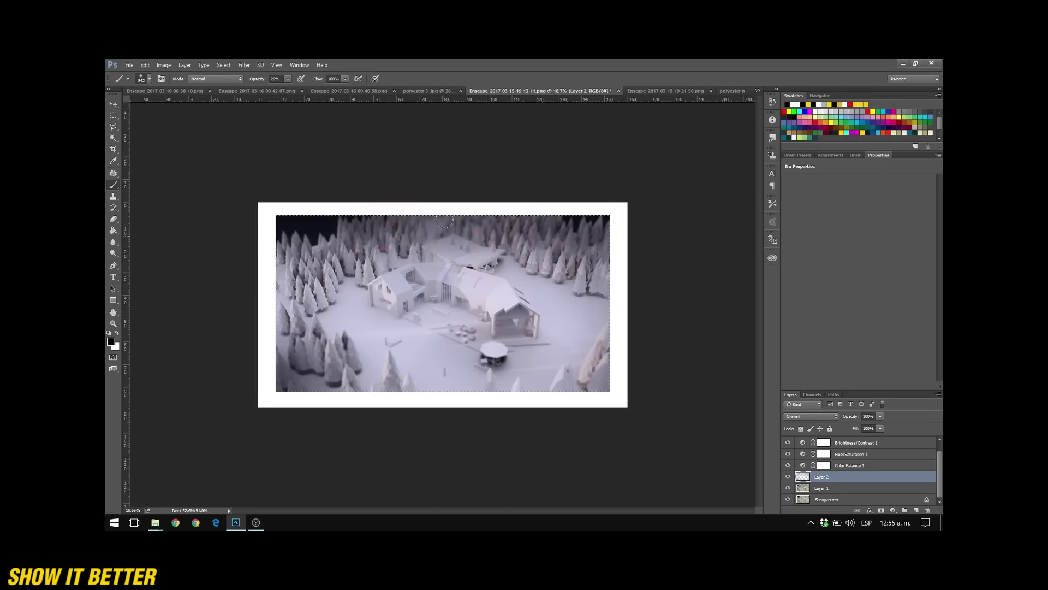
{"action": "scroll", "coordinate": [453, 287], "scroll_direction": "up", "scroll_amount": 3, "text": "alt"}
{"action": "key", "text": "v"}
{"action": "scroll", "coordinate": [458, 290], "scroll_direction": "up", "scroll_amount": 5, "text": "alt"}
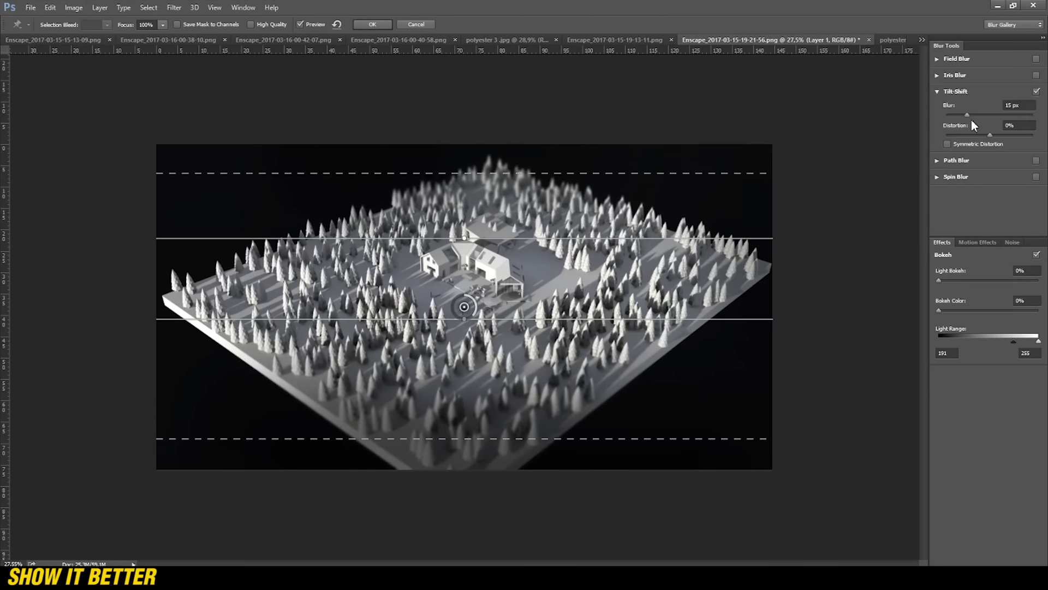
Apply a 15 px Tilt-Shift blur to the dark forest render, and select its Layer 1.
{"action": "key", "text": "Return"}
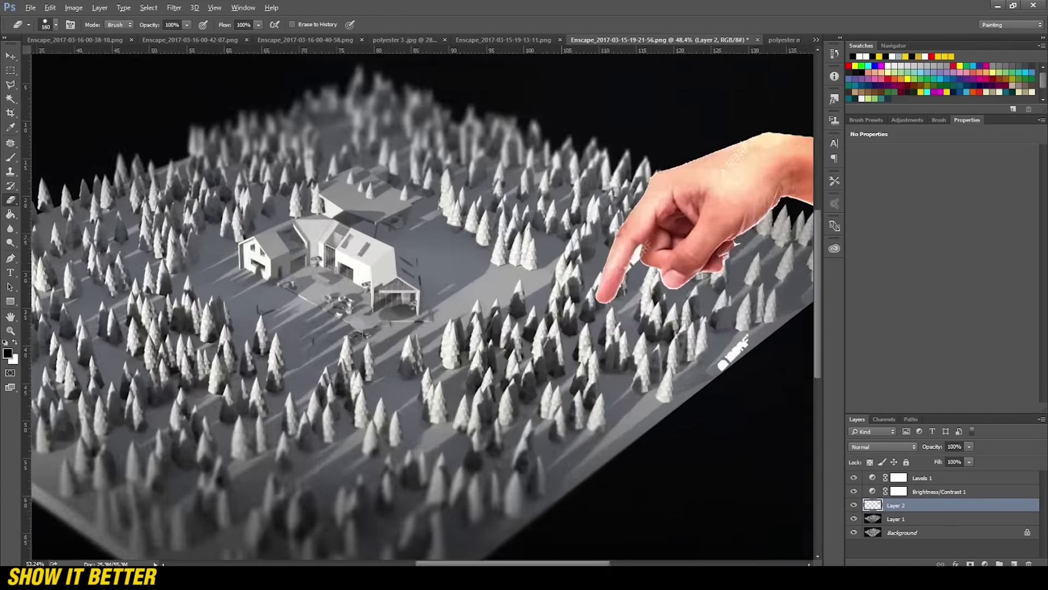
{"action": "left_click", "coordinate": [909, 519]}
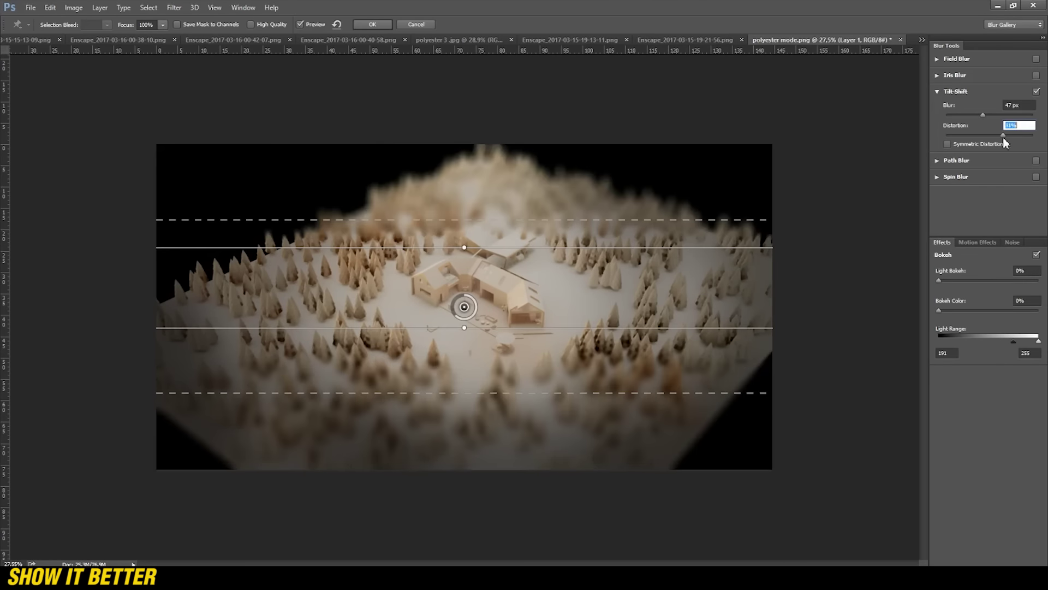
Apply a Tilt-Shift blur of 47 px to the polyester mode render.
{"action": "left_click", "coordinate": [372, 24]}
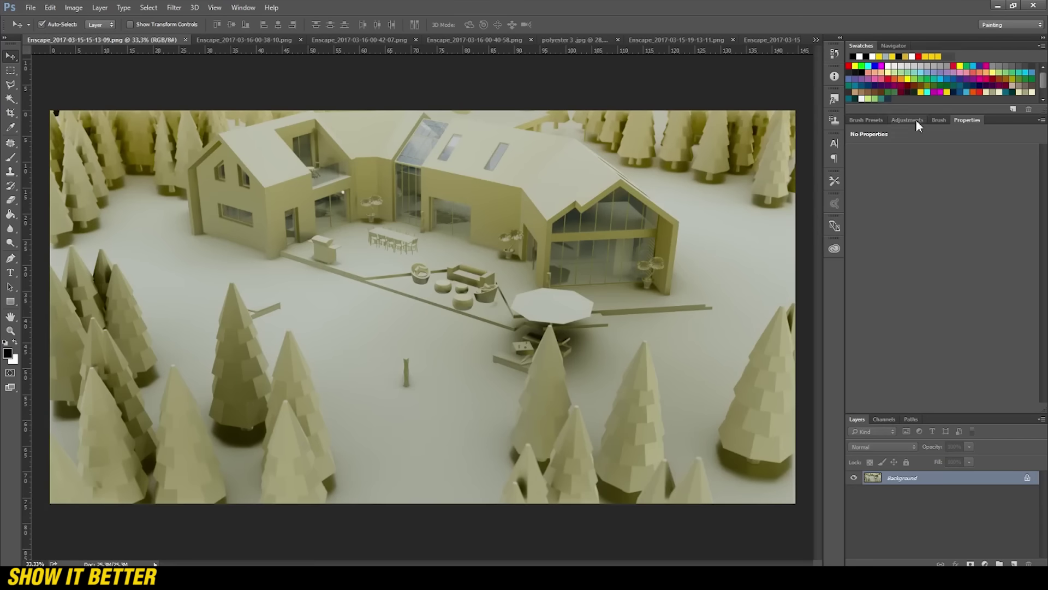
Add a Black & White adjustment with the Default preset and a Brightness/Contrast adjustment with raised contrast to the yellowish house render.
{"action": "left_click", "coordinate": [909, 119]}
{"action": "left_click", "coordinate": [898, 159]}
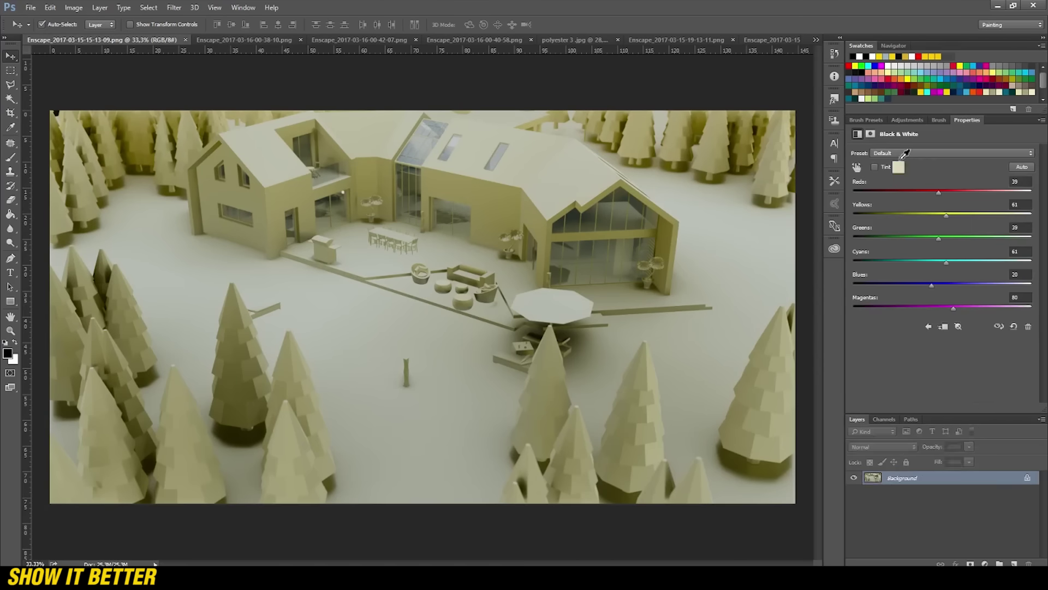
{"action": "left_click", "coordinate": [900, 120]}
{"action": "left_click", "coordinate": [856, 147]}
{"action": "left_click_drag", "start_coordinate": [943, 203], "coordinate": [977, 203]}
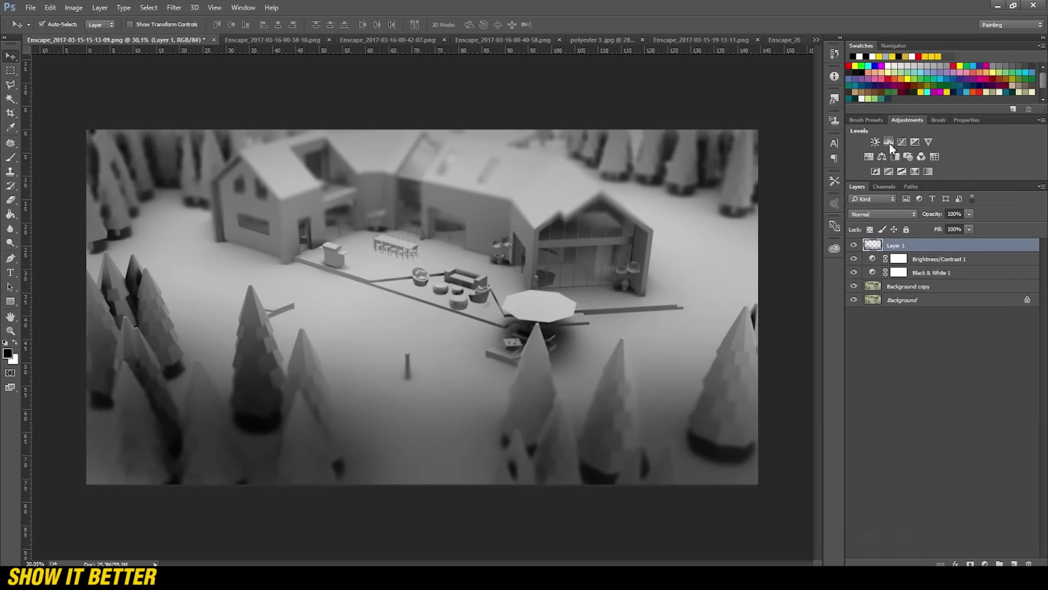
Add a Photo Filter adjustment above Layer 1 in Multiply mode and hide the Background copy layer.
{"action": "left_click", "coordinate": [908, 156]}
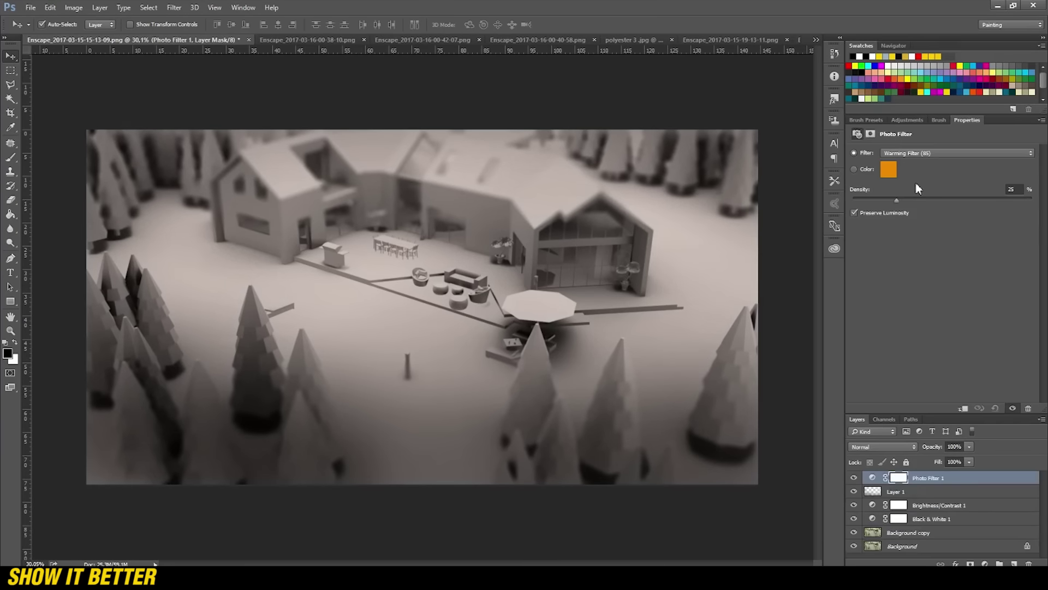
{"action": "left_click", "coordinate": [883, 446]}
{"action": "left_click", "coordinate": [884, 261]}
{"action": "left_click", "coordinate": [855, 532]}
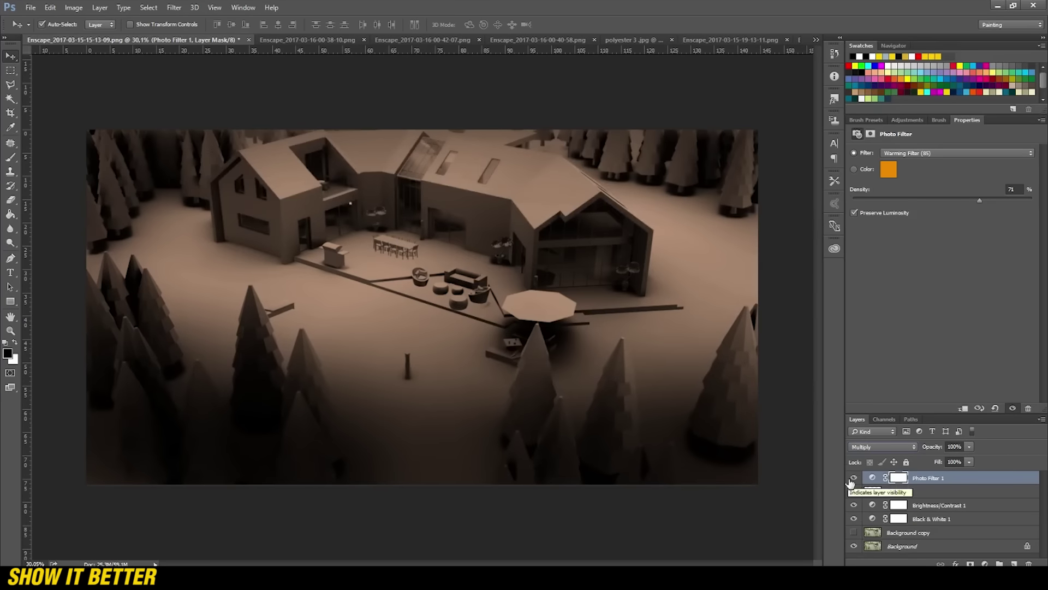
Try the Photo Filter's preset colours and settle on Cooling Filter (82) at 86% density.
{"action": "left_click", "coordinate": [956, 153]}
{"action": "left_click", "coordinate": [949, 175]}
{"action": "key", "text": "Down"}
{"action": "key", "text": "Down"}
{"action": "key", "text": "Down"}
{"action": "key", "text": "Down"}
{"action": "key", "text": "Down"}
{"action": "key", "text": "Down"}
{"action": "key", "text": "Down"}
{"action": "key", "text": "Down"}
{"action": "key", "text": "Down"}
{"action": "key", "text": "Down"}
{"action": "key", "text": "Down"}
{"action": "key", "text": "Down"}
{"action": "key", "text": "Down"}
{"action": "key", "text": "Up"}
{"action": "key", "text": "Up"}
{"action": "key", "text": "Up"}
{"action": "key", "text": "Up"}
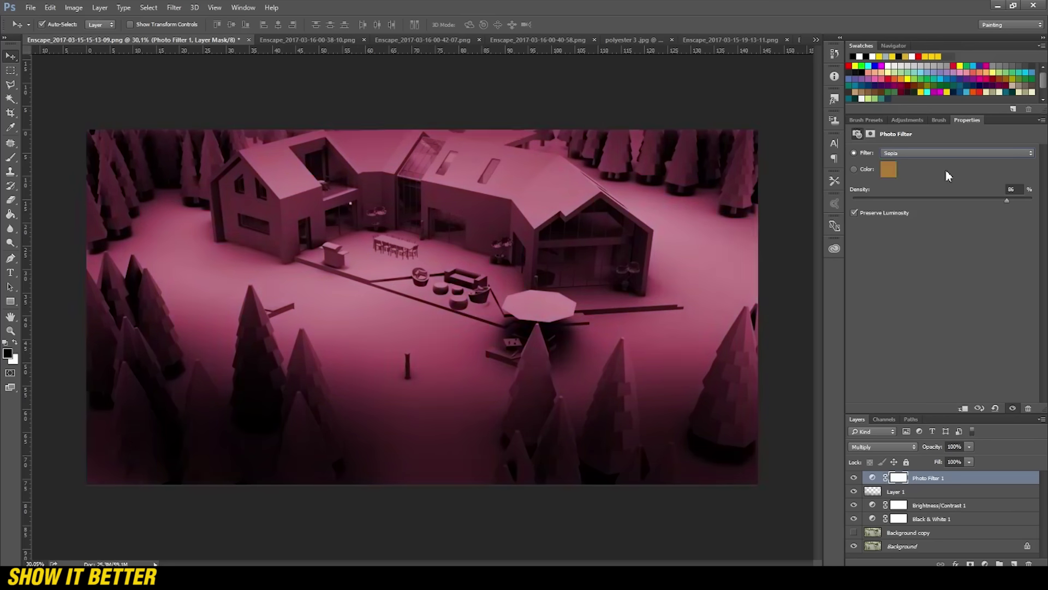
{"action": "key", "text": "Up"}
{"action": "key", "text": "Up"}
{"action": "key", "text": "Up"}
{"action": "key", "text": "Up"}
{"action": "key", "text": "Up"}
{"action": "key", "text": "Up"}
{"action": "key", "text": "Up"}
{"action": "key", "text": "Up"}
{"action": "key", "text": "Up"}
{"action": "key", "text": "Up"}
{"action": "key", "text": "Up"}
{"action": "key", "text": "Up"}
{"action": "key", "text": "Down"}
{"action": "key", "text": "Down"}
{"action": "key", "text": "Down"}
{"action": "left_click", "coordinate": [786, 263]}
Crop the lower strip off the blue-toned house render.
{"action": "key", "text": "c"}
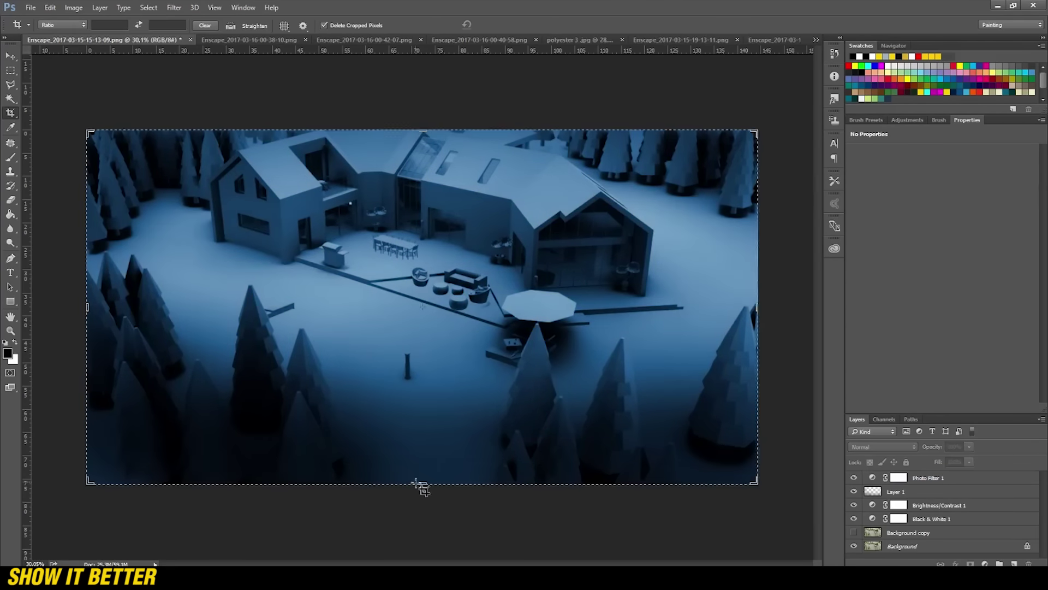
{"action": "left_click_drag", "start_coordinate": [421, 485], "coordinate": [425, 438]}
{"action": "key", "text": "Return"}
{"action": "key", "text": "v"}
Duplicate all layers from Photo Filter 1 down to Background and merge the copies into a single layer.
{"action": "left_click", "coordinate": [926, 479]}
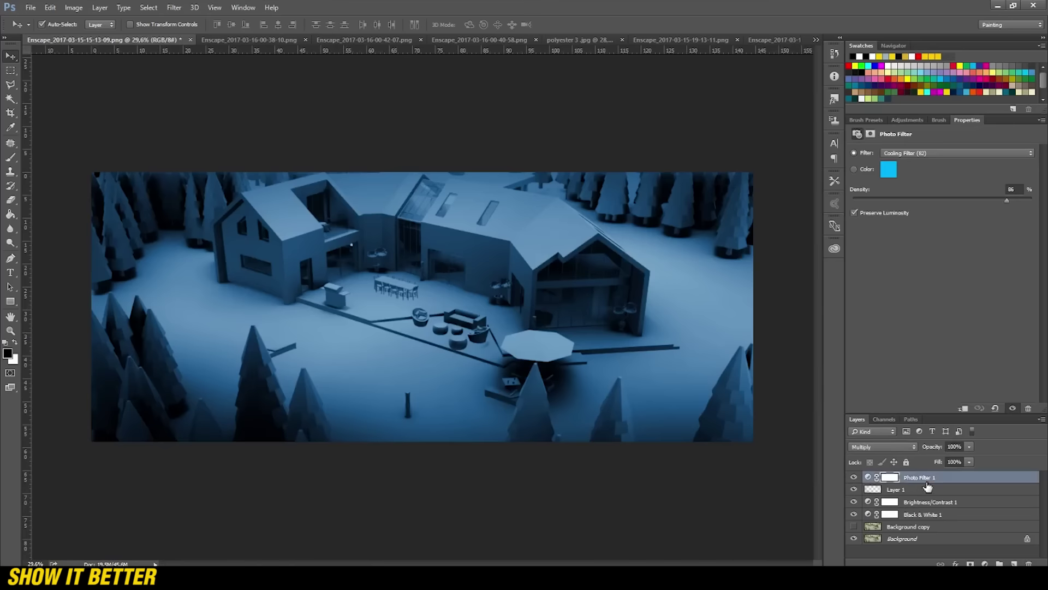
{"action": "left_click", "coordinate": [927, 538], "text": "shift"}
{"action": "key", "text": "ctrl+j"}
{"action": "right_click", "coordinate": [926, 516]}
{"action": "left_click", "coordinate": [800, 402]}
Brighten the house roof on the merged layer with a large Dodge brush set to Midtones at 100% exposure.
{"action": "key", "text": "o"}
{"action": "left_click", "coordinate": [474, 179]}
{"action": "key", "text": "ctrl+z"}
{"action": "left_click", "coordinate": [416, 177]}
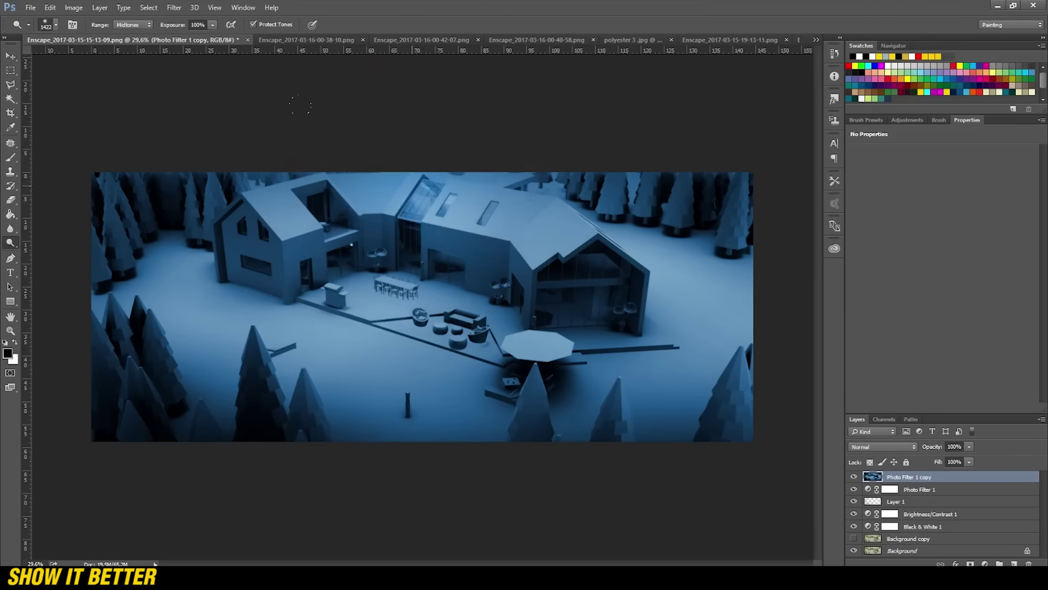
{"action": "left_click_drag", "start_coordinate": [397, 180], "coordinate": [486, 173]}
{"action": "scroll", "coordinate": [420, 241], "scroll_direction": "up", "scroll_amount": 3, "text": "alt"}
{"action": "scroll", "coordinate": [420, 273], "scroll_direction": "down", "scroll_amount": 4, "text": "alt"}
{"action": "scroll", "coordinate": [421, 306], "scroll_direction": "up", "scroll_amount": 2, "text": "alt"}
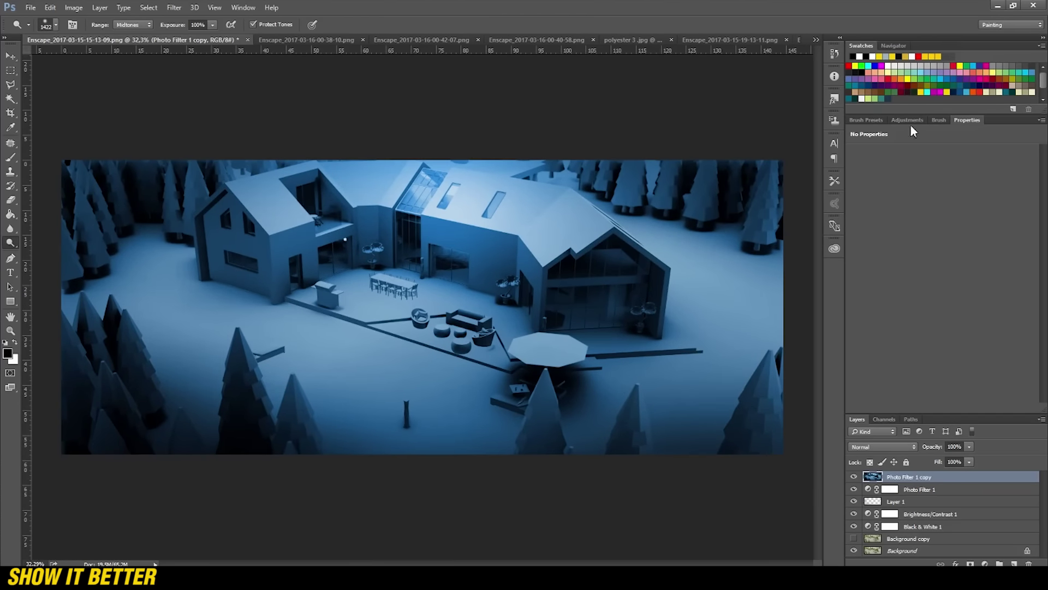
Add a Hue/Saturation adjustment with lowered saturation and an Exposure adjustment above the merged layer.
{"action": "left_click", "coordinate": [907, 120]}
{"action": "left_click", "coordinate": [855, 161]}
{"action": "left_click_drag", "start_coordinate": [942, 216], "coordinate": [921, 215]}
{"action": "left_click", "coordinate": [916, 142]}
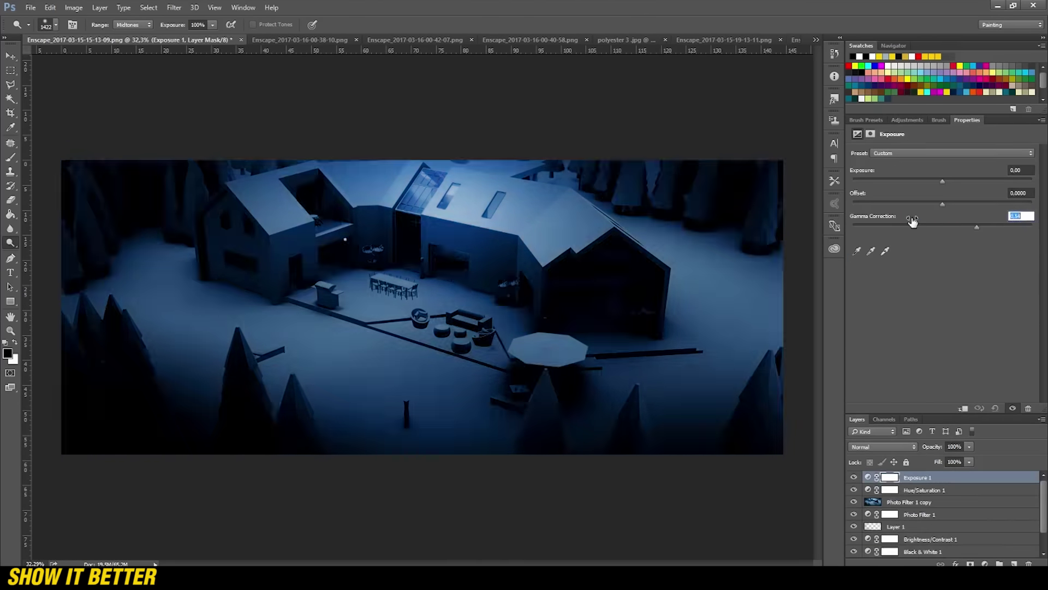